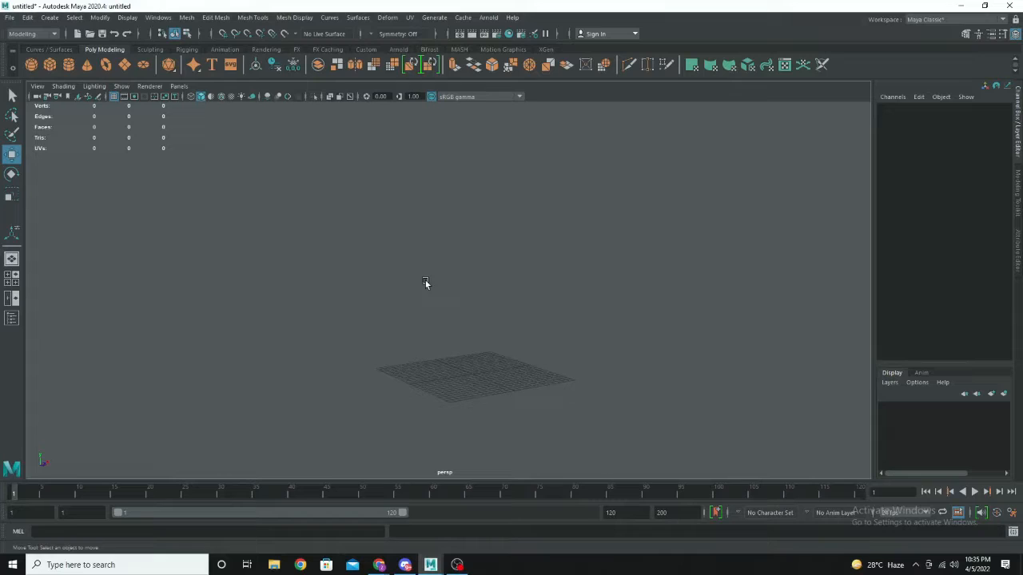
Import Letter_B.jpg from the Desktop as an image plane in the front view
{"action": "key", "text": "space"}
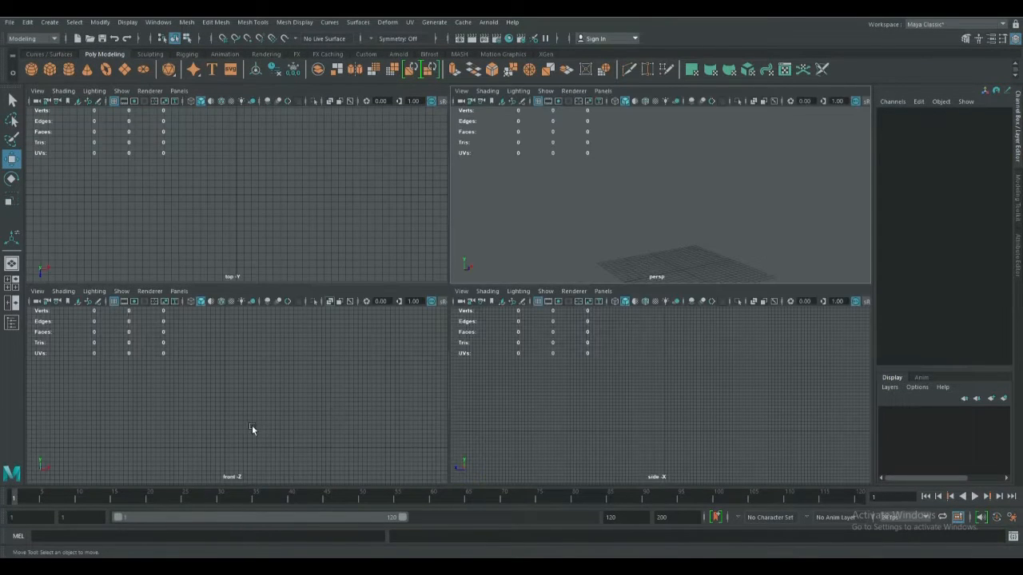
{"action": "left_click", "coordinate": [226, 481]}
{"action": "key", "text": "space"}
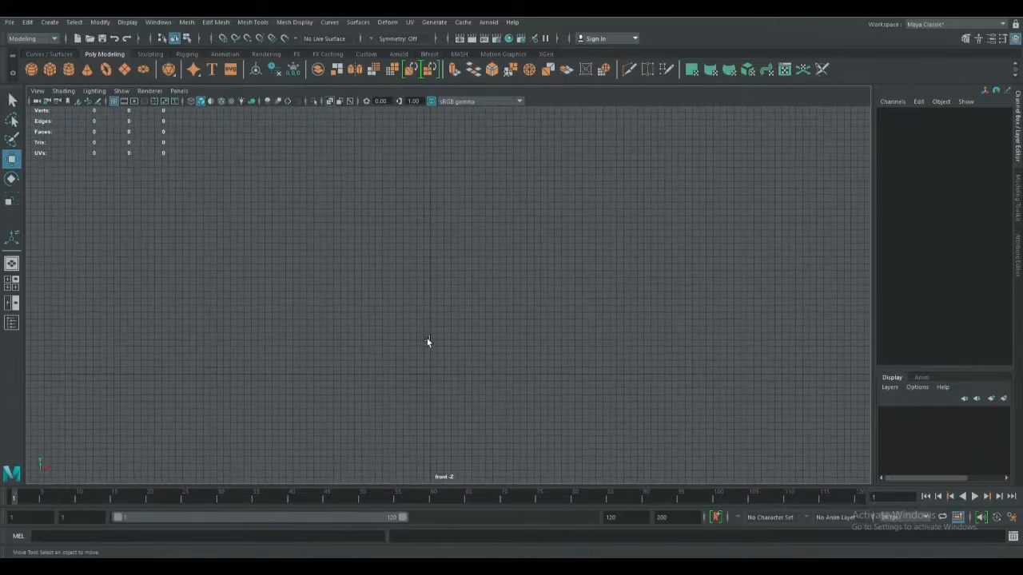
{"action": "right_click_drag", "start_coordinate": [488, 305], "coordinate": [438, 292], "text": "alt"}
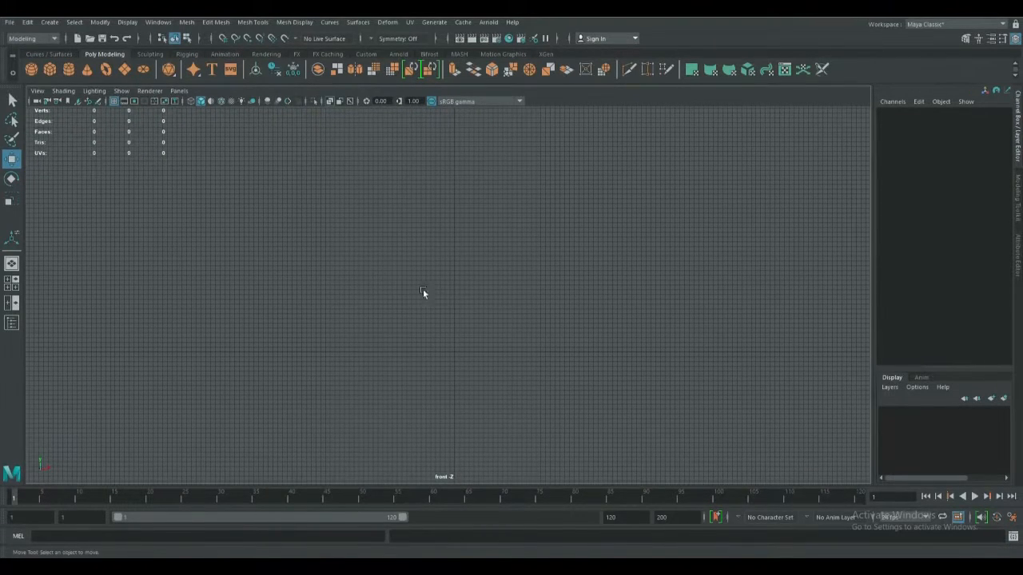
{"action": "left_click", "coordinate": [77, 101]}
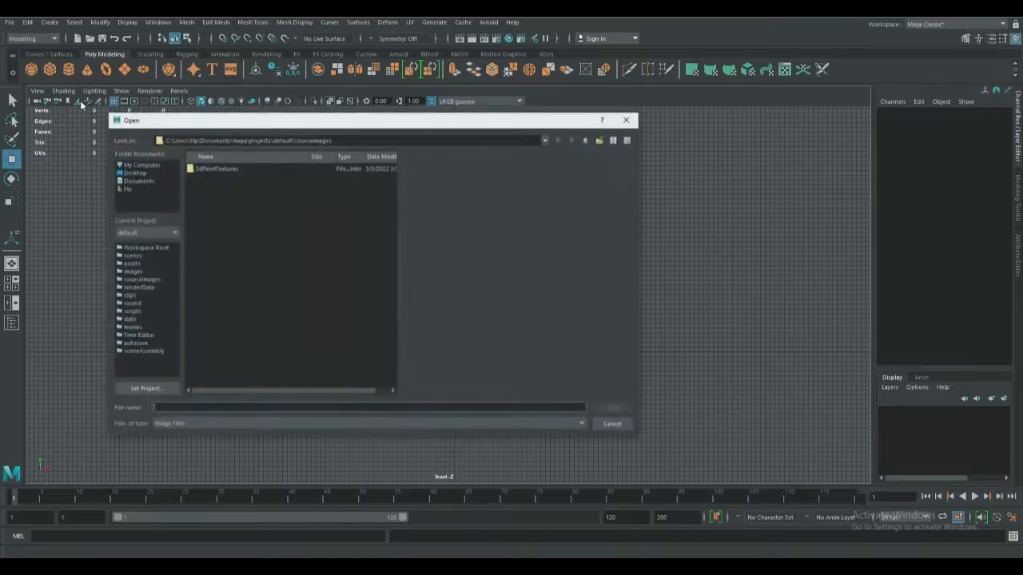
{"action": "left_click", "coordinate": [133, 172]}
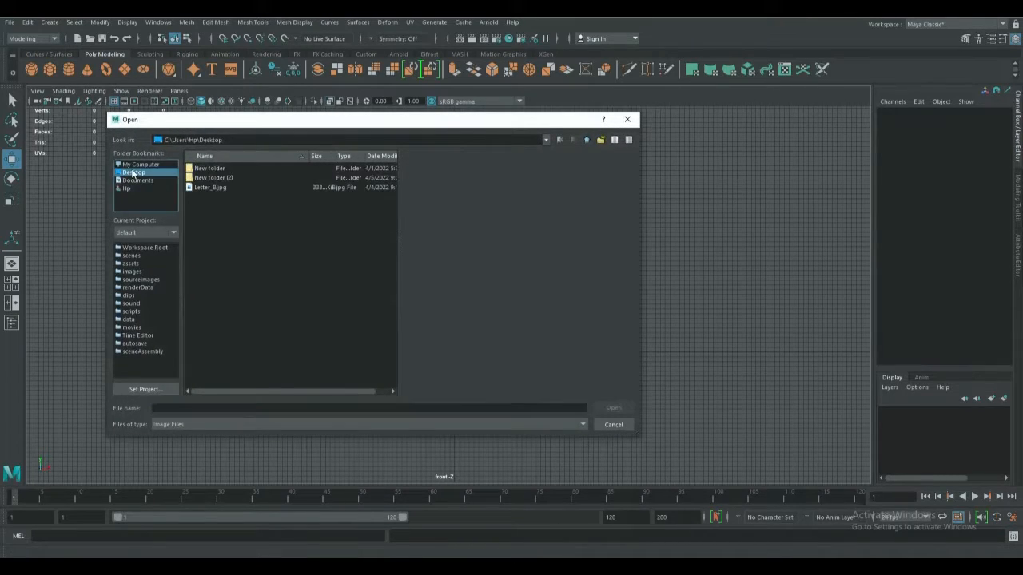
{"action": "left_click", "coordinate": [212, 189]}
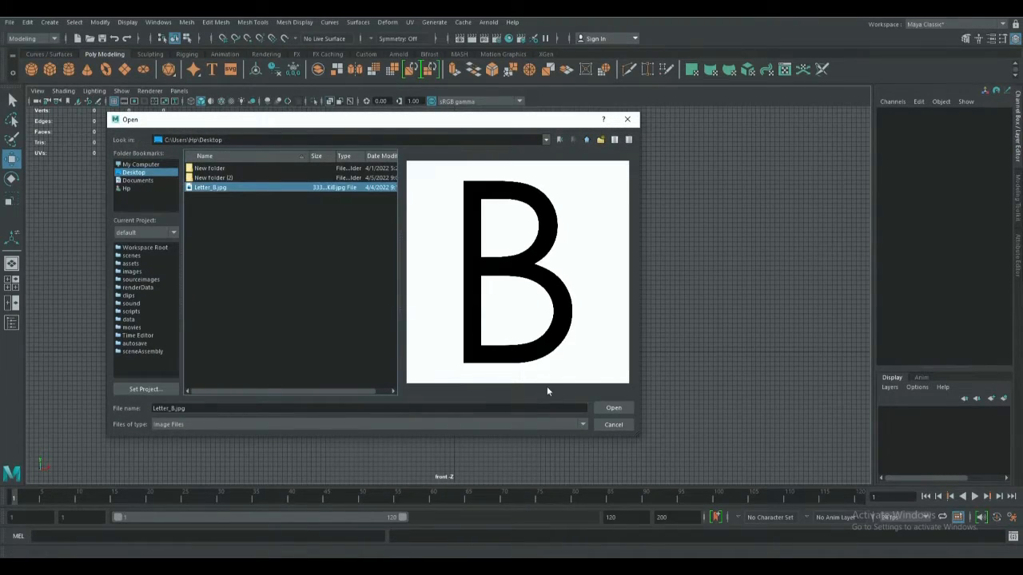
{"action": "left_click", "coordinate": [624, 408]}
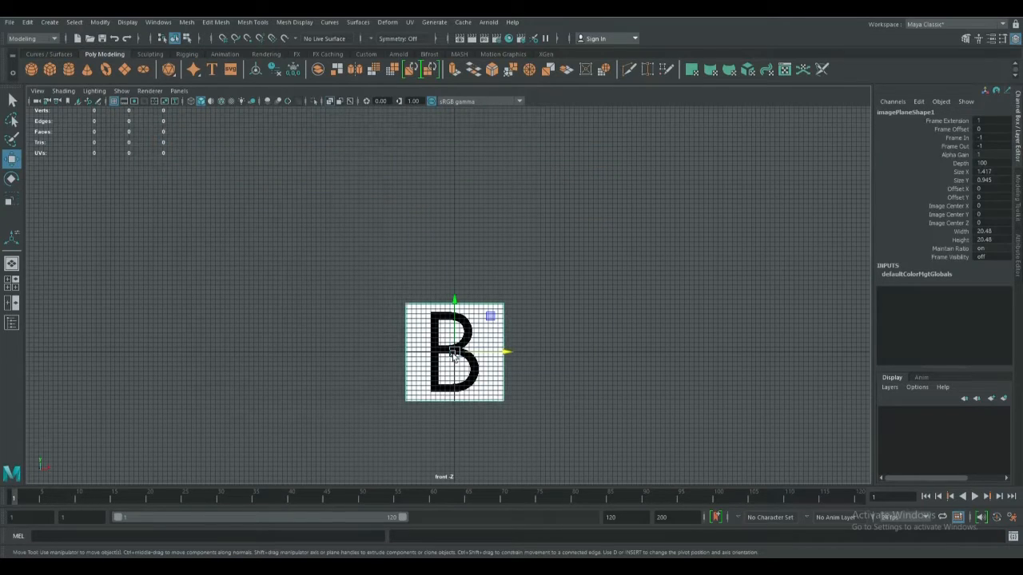
Scale the letter image plane uniformly to about 2.154 and move it to about X 1.782, Y 18.156 so the B stands on the ground line
{"action": "key", "text": "r"}
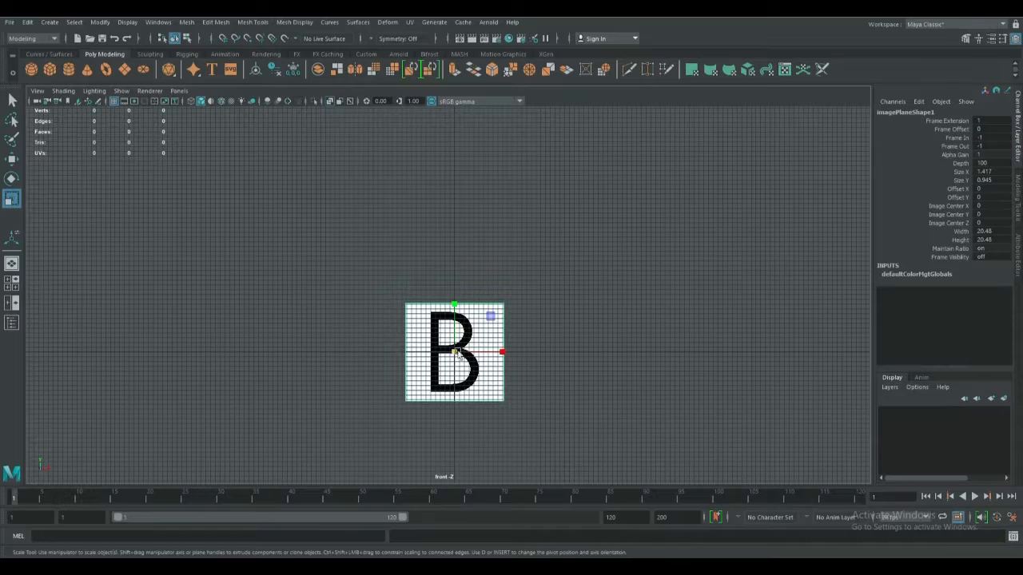
{"action": "left_click_drag", "start_coordinate": [455, 353], "coordinate": [535, 352]}
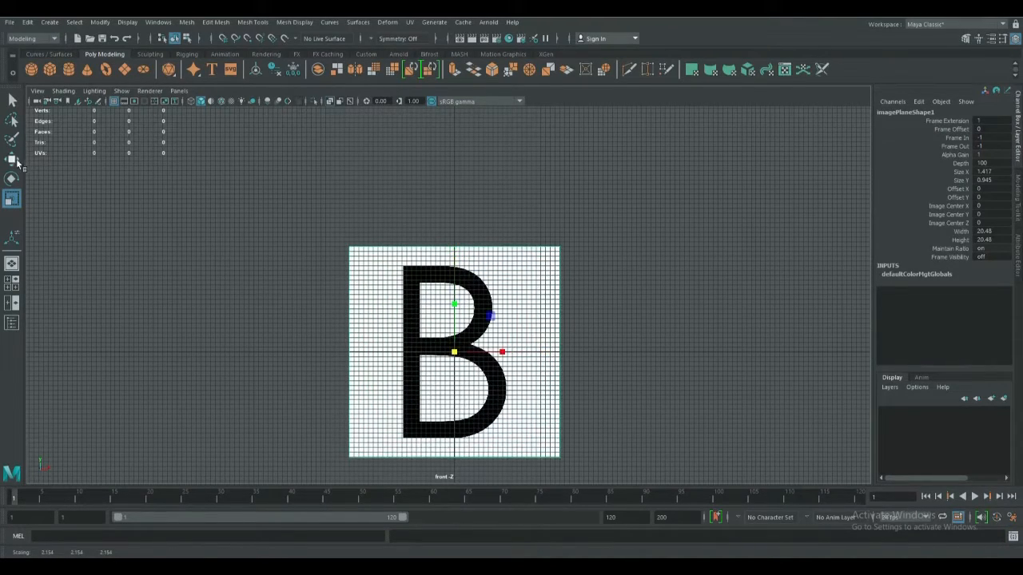
{"action": "left_click", "coordinate": [13, 159]}
{"action": "left_click_drag", "start_coordinate": [454, 302], "coordinate": [452, 215]}
{"action": "left_click_drag", "start_coordinate": [511, 268], "coordinate": [521, 267]}
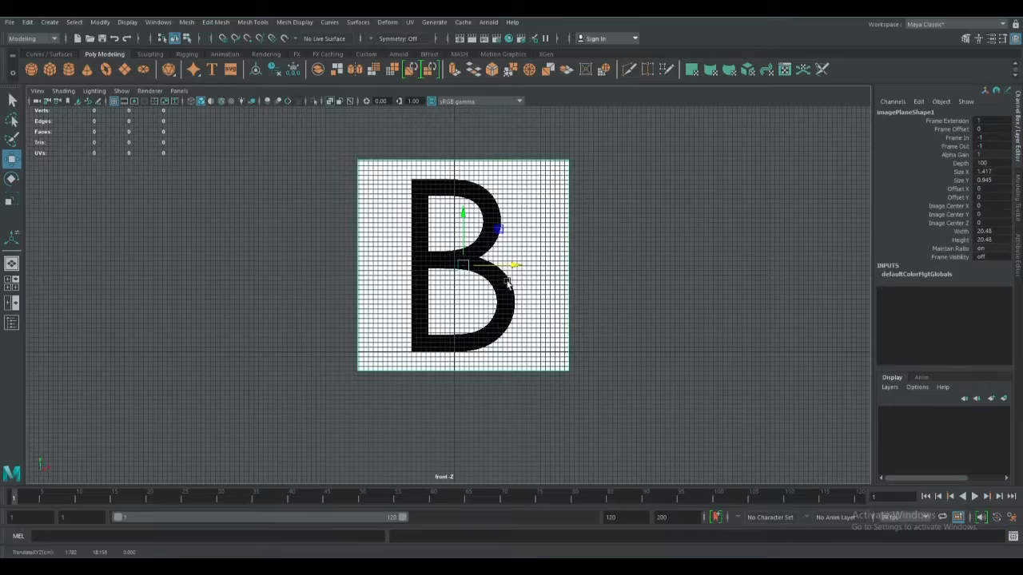
{"action": "scroll", "coordinate": [509, 278], "scroll_direction": "up", "scroll_amount": 3}
{"action": "left_click", "coordinate": [647, 286]}
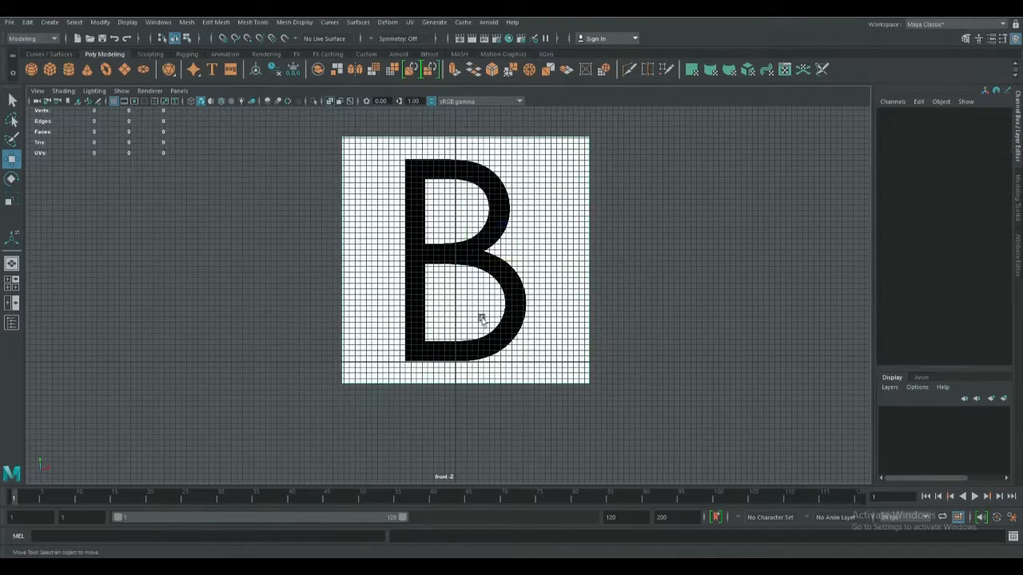
Push the letter image plane back behind the grid centre to about Z -3.116 in the perspective view
{"action": "scroll", "coordinate": [471, 336], "scroll_direction": "up", "scroll_amount": 6}
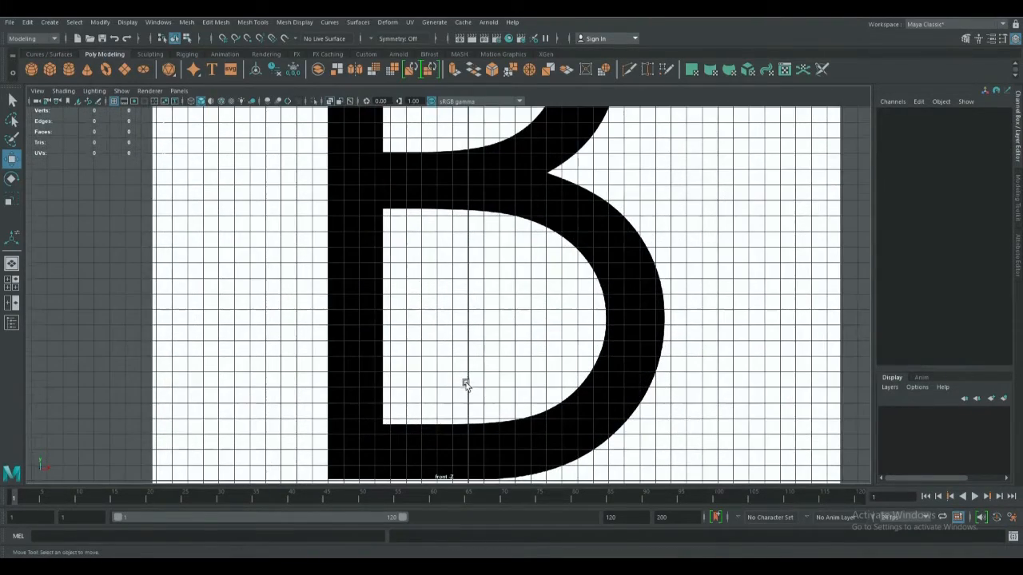
{"action": "middle_click_drag", "start_coordinate": [466, 385], "coordinate": [482, 246], "text": "alt"}
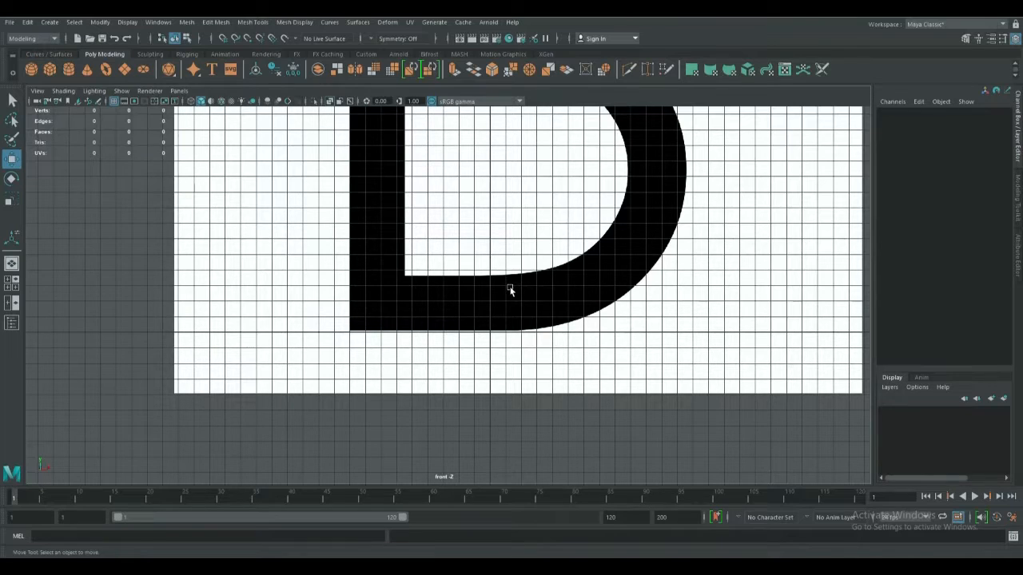
{"action": "key", "text": "space"}
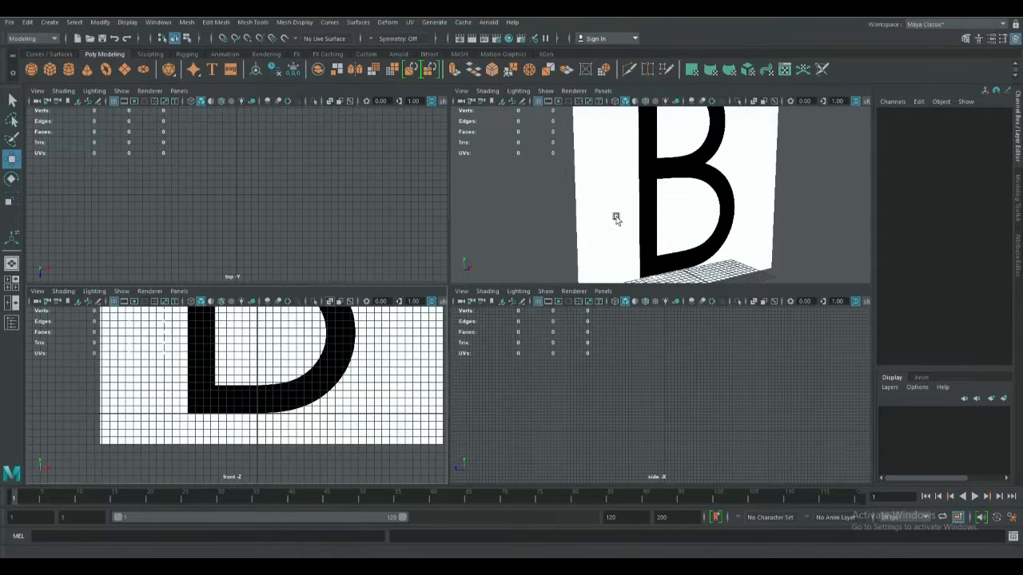
{"action": "key", "text": "space"}
{"action": "left_click_drag", "start_coordinate": [589, 240], "coordinate": [425, 295], "text": "alt"}
{"action": "scroll", "coordinate": [492, 248], "scroll_direction": "down", "scroll_amount": 5}
{"action": "left_click", "coordinate": [457, 287]}
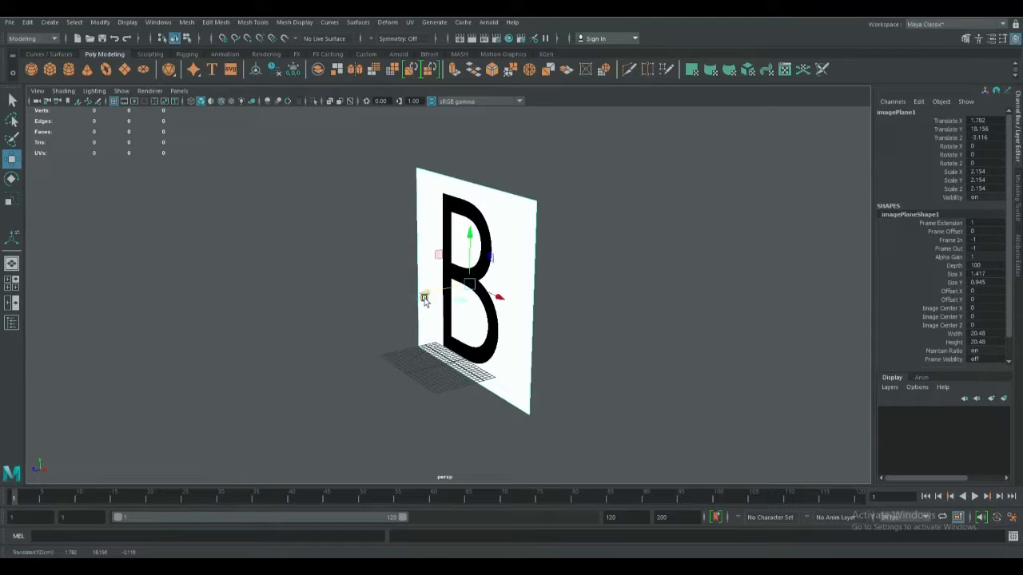
{"action": "scroll", "coordinate": [525, 402], "scroll_direction": "up", "scroll_amount": 5}
{"action": "middle_click_drag", "start_coordinate": [529, 406], "coordinate": [500, 221], "text": "alt"}
{"action": "left_click_drag", "start_coordinate": [500, 221], "coordinate": [462, 286], "text": "alt"}
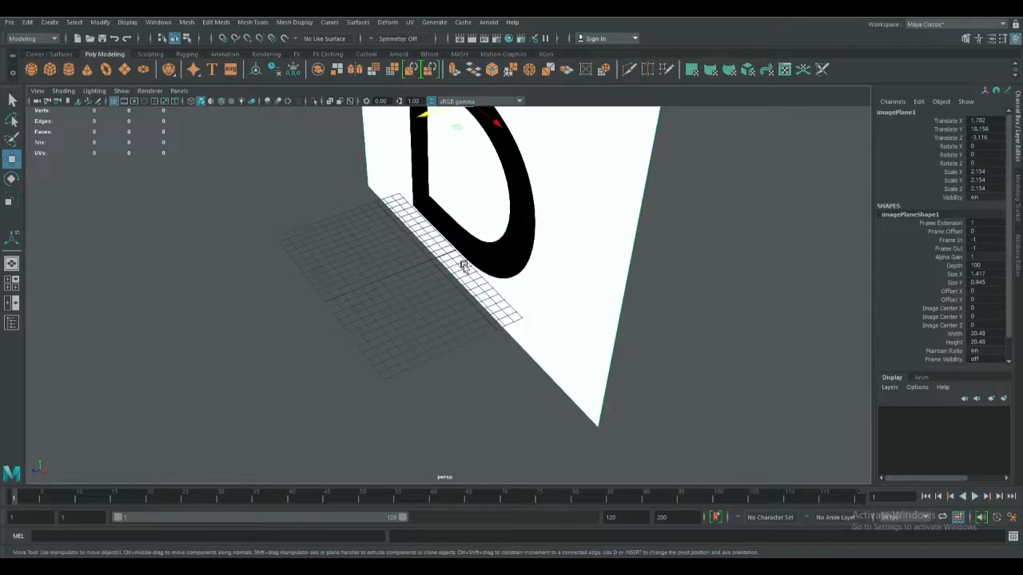
Create a polygon plane and set its X rotation to 90 so it faces the front view
{"action": "key", "text": "space"}
{"action": "key", "text": "space"}
{"action": "scroll", "coordinate": [519, 233], "scroll_direction": "down", "scroll_amount": 3}
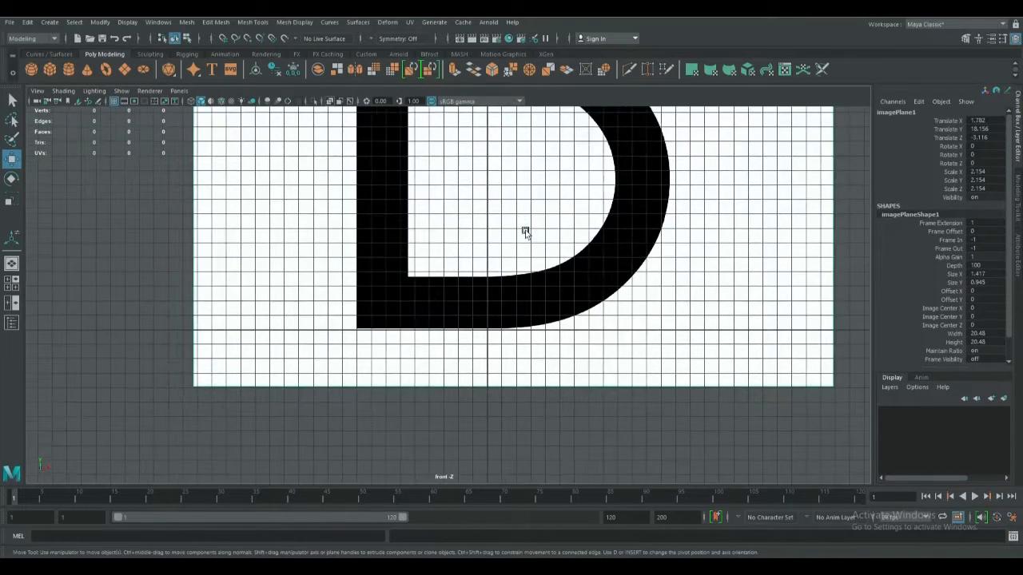
{"action": "left_click", "coordinate": [121, 70]}
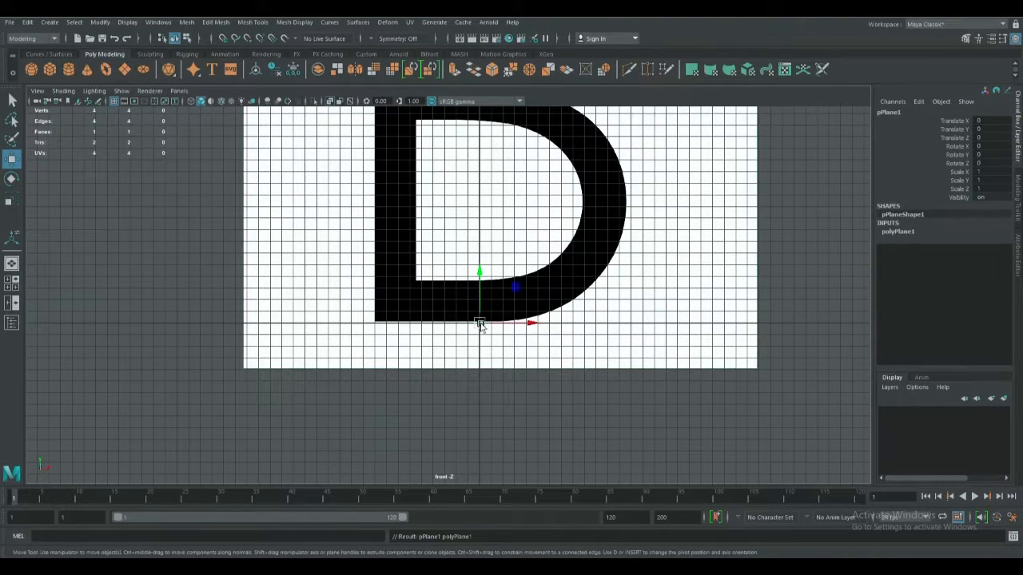
{"action": "key", "text": "e"}
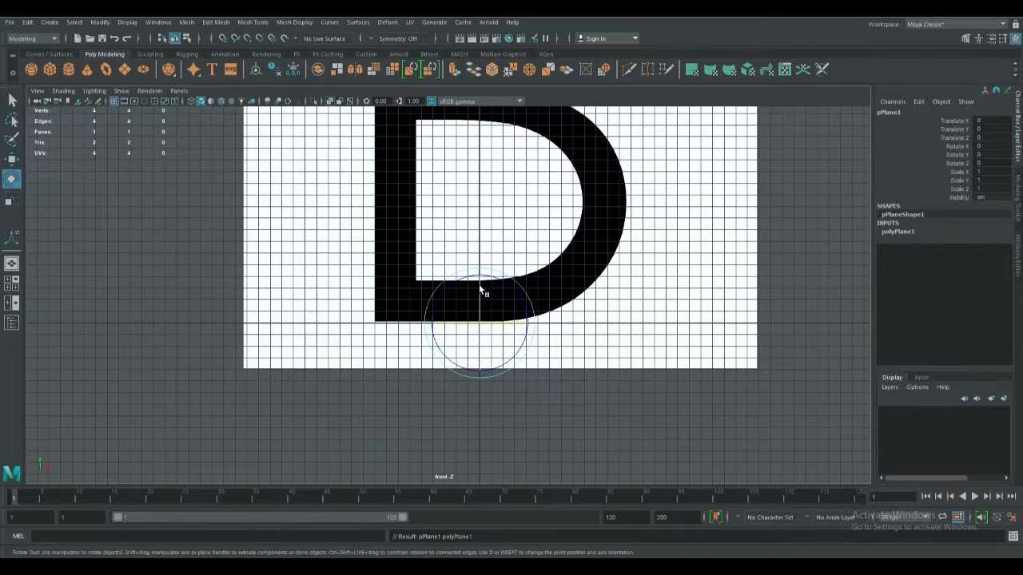
{"action": "key", "text": "w"}
{"action": "key", "text": "e"}
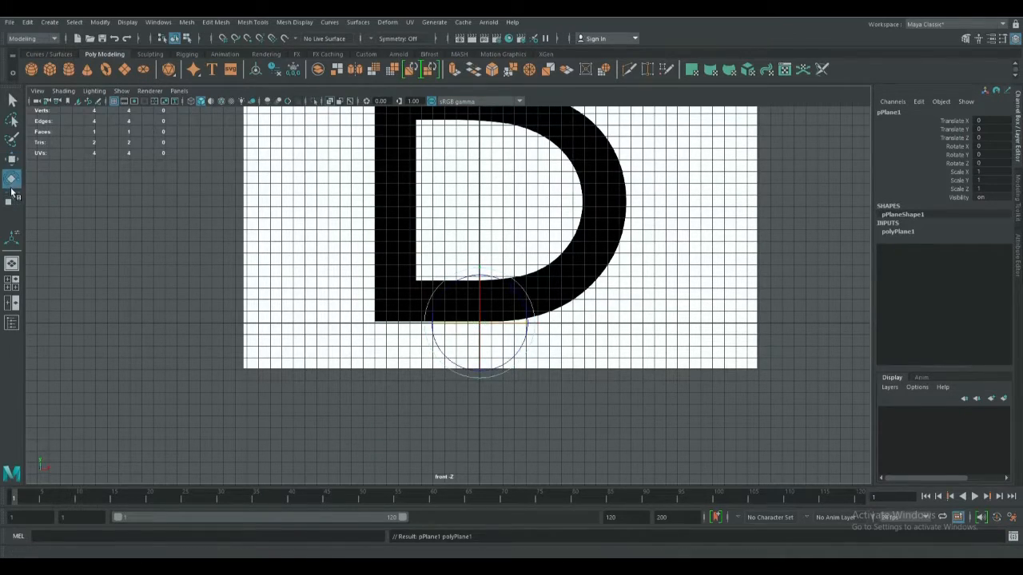
{"action": "left_click_drag", "start_coordinate": [482, 290], "coordinate": [485, 334]}
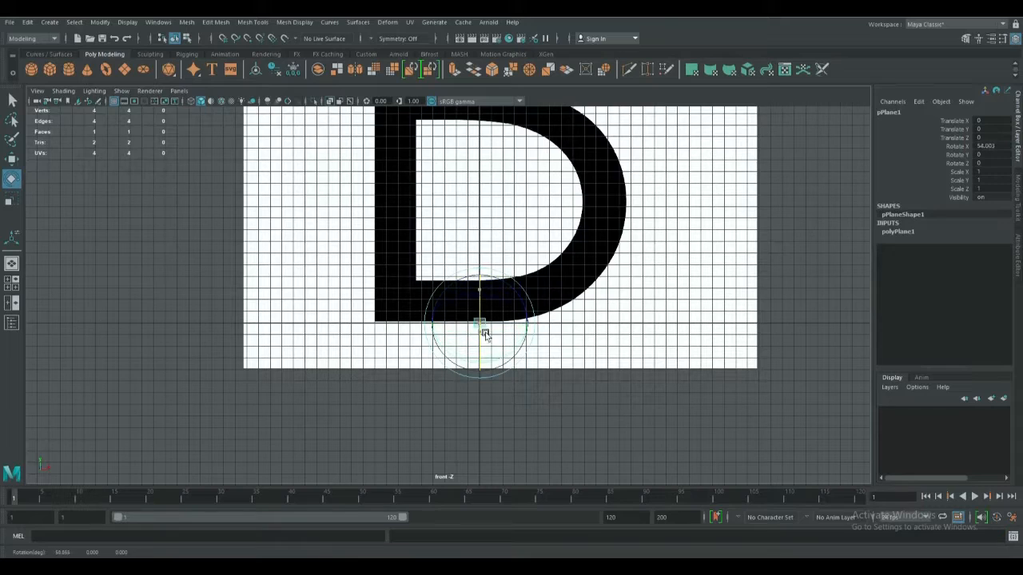
{"action": "double_click", "coordinate": [988, 145]}
{"action": "type", "text": "90"}
{"action": "key", "text": "Return"}
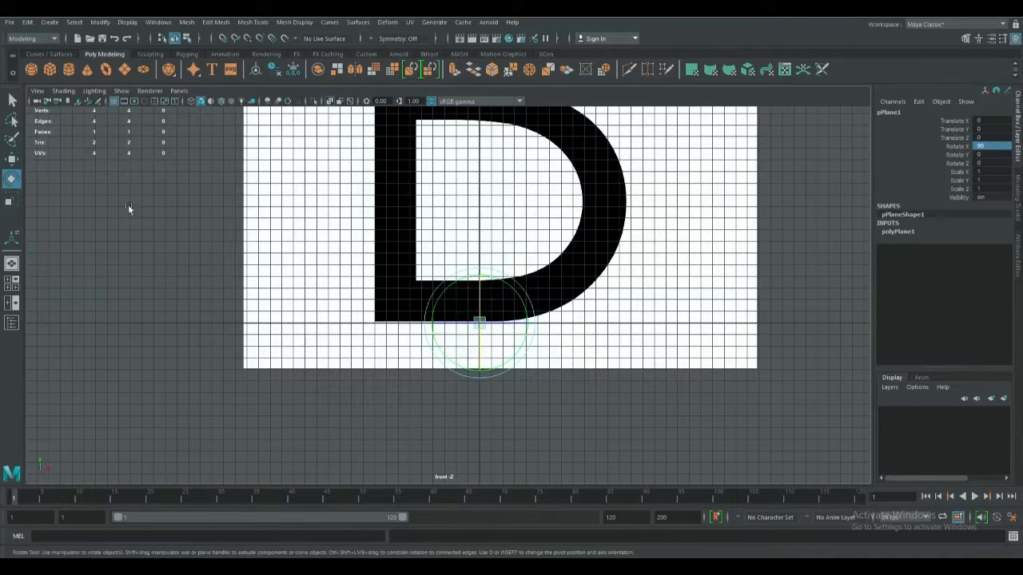
Scale the polygon plane uniformly to about 3.589 and place it over the B's lower-left corner at about X -7.276, Y 1.785
{"action": "key", "text": "r"}
{"action": "left_click_drag", "start_coordinate": [479, 324], "coordinate": [449, 328]}
{"action": "key", "text": "w"}
{"action": "left_click_drag", "start_coordinate": [391, 270], "coordinate": [396, 252]}
{"action": "scroll", "coordinate": [395, 252], "scroll_direction": "up", "scroll_amount": 5}
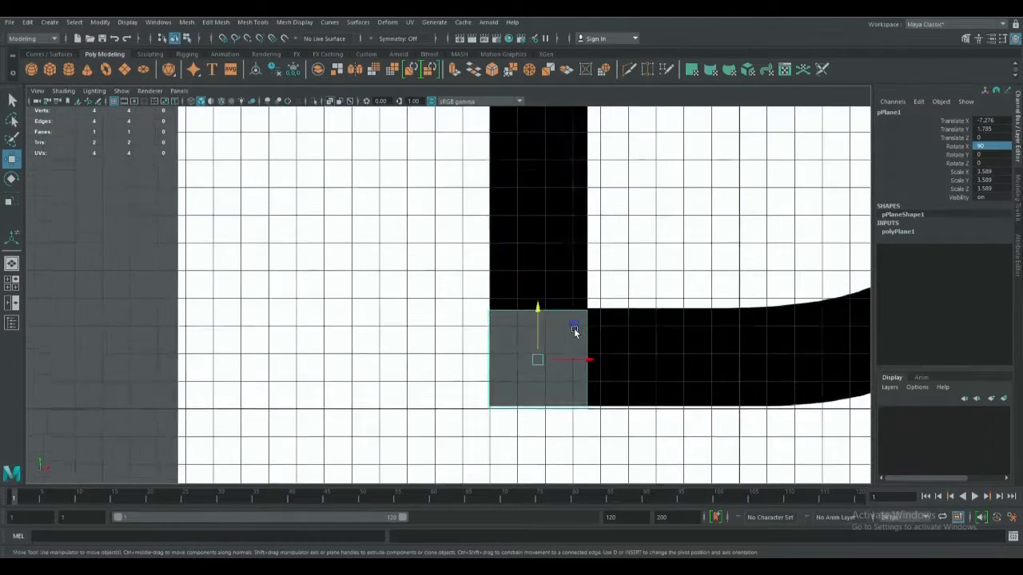
{"action": "scroll", "coordinate": [574, 331], "scroll_direction": "up", "scroll_amount": 2}
{"action": "middle_click_drag", "start_coordinate": [527, 309], "coordinate": [413, 260], "text": "alt"}
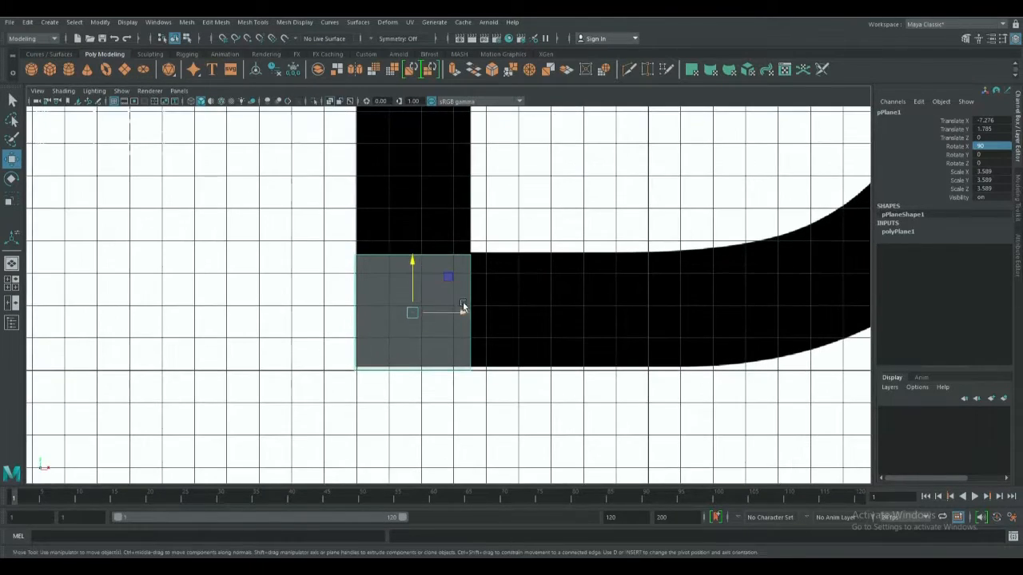
Refine the plane's fit to the stem width with a uniform scale of about 3.542 and a position of about X -7.243, Y 1.883
{"action": "left_click_drag", "start_coordinate": [413, 264], "coordinate": [413, 262]}
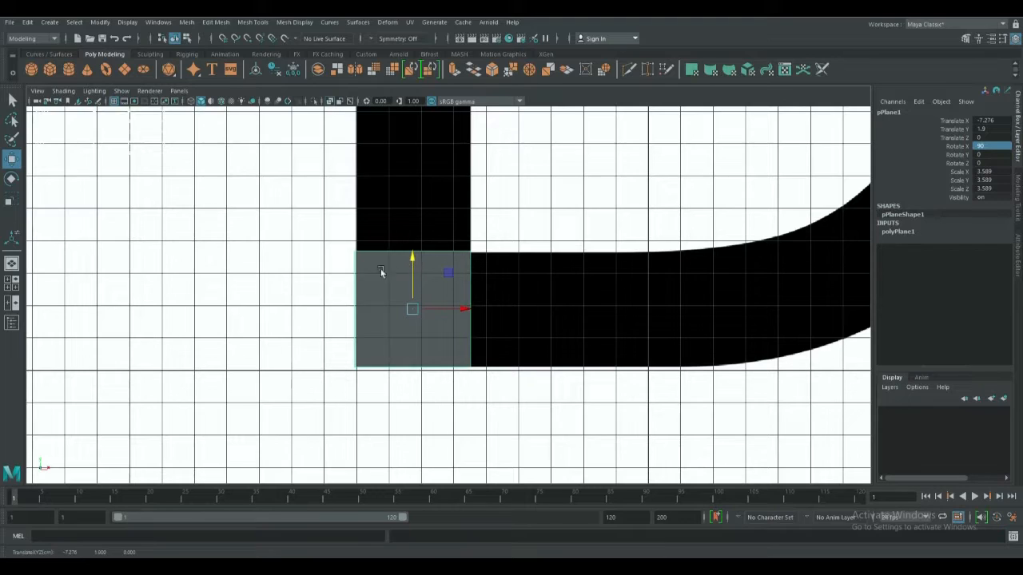
{"action": "left_click", "coordinate": [12, 178]}
{"action": "left_click", "coordinate": [12, 200]}
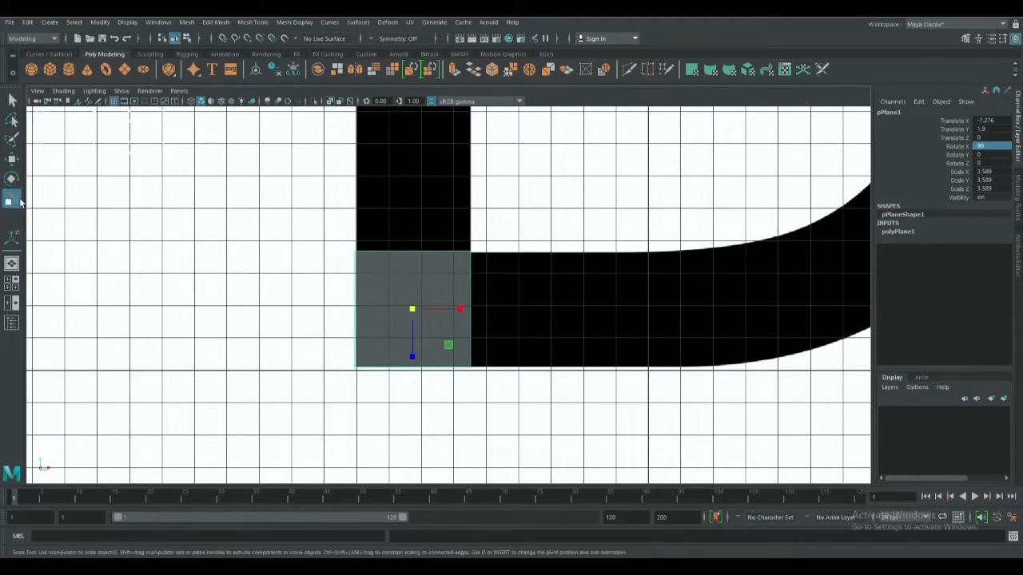
{"action": "left_click_drag", "start_coordinate": [414, 310], "coordinate": [464, 310]}
{"action": "key", "text": "w"}
{"action": "left_click_drag", "start_coordinate": [413, 258], "coordinate": [413, 256]}
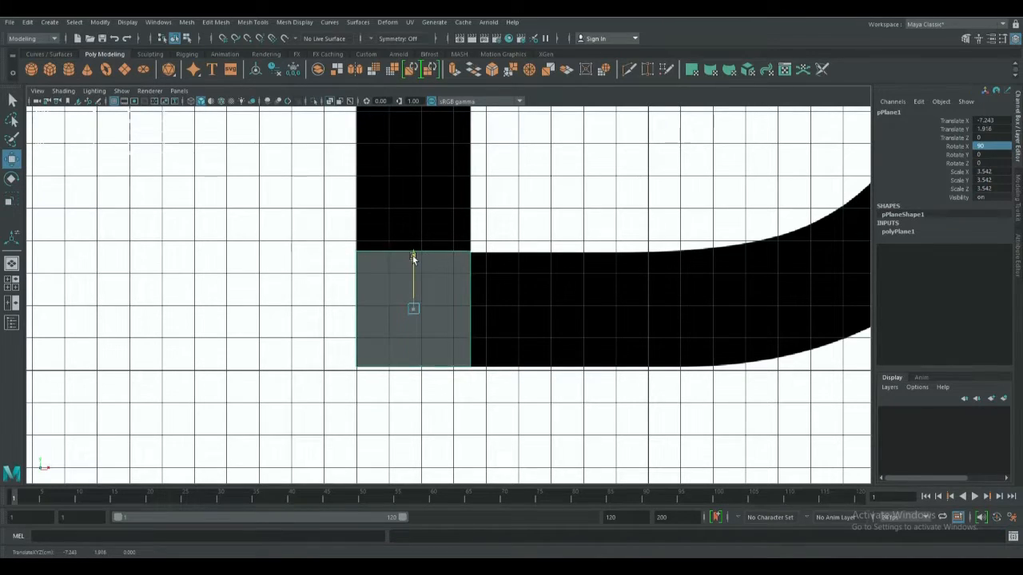
{"action": "middle_click_drag", "start_coordinate": [455, 243], "coordinate": [494, 355], "text": "alt"}
{"action": "left_click_drag", "start_coordinate": [453, 368], "coordinate": [453, 369]}
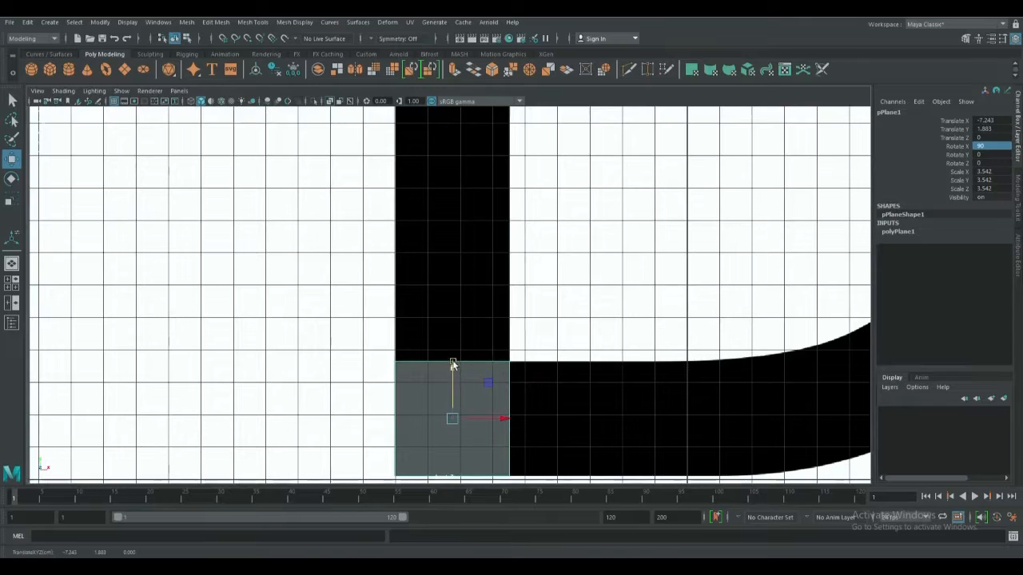
Extrude the plane's upper edge up the stem to the underside of the B's middle bar, about 13.787 units
{"action": "middle_click_drag", "start_coordinate": [463, 377], "coordinate": [472, 413], "text": "alt"}
{"action": "right_click_drag", "start_coordinate": [472, 414], "coordinate": [484, 249]}
{"action": "left_click", "coordinate": [471, 394]}
{"action": "key", "text": "ctrl+e"}
{"action": "left_click_drag", "start_coordinate": [461, 358], "coordinate": [462, 122]}
{"action": "middle_click_drag", "start_coordinate": [514, 219], "coordinate": [519, 450], "text": "alt"}
{"action": "left_click_drag", "start_coordinate": [466, 354], "coordinate": [482, 137]}
Extrude the stem's upper edge again across the height of the middle bar
{"action": "key", "text": "ctrl+e"}
{"action": "middle_click_drag", "start_coordinate": [513, 159], "coordinate": [528, 381], "text": "alt"}
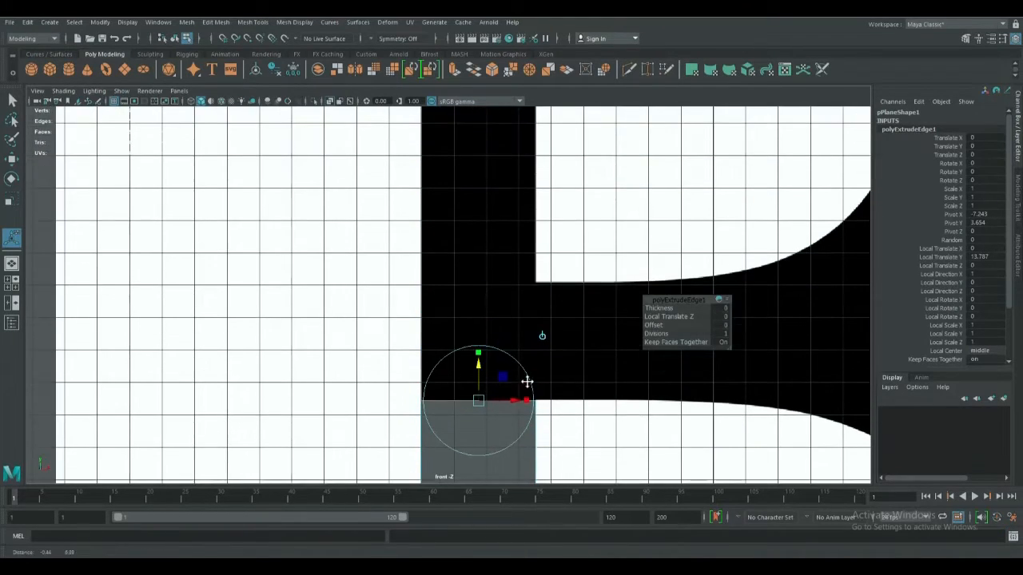
{"action": "left_click_drag", "start_coordinate": [496, 358], "coordinate": [495, 250]}
Extrude the stem's upper edge to the underside of the top bar and once more to the top of the B
{"action": "key", "text": "ctrl+e"}
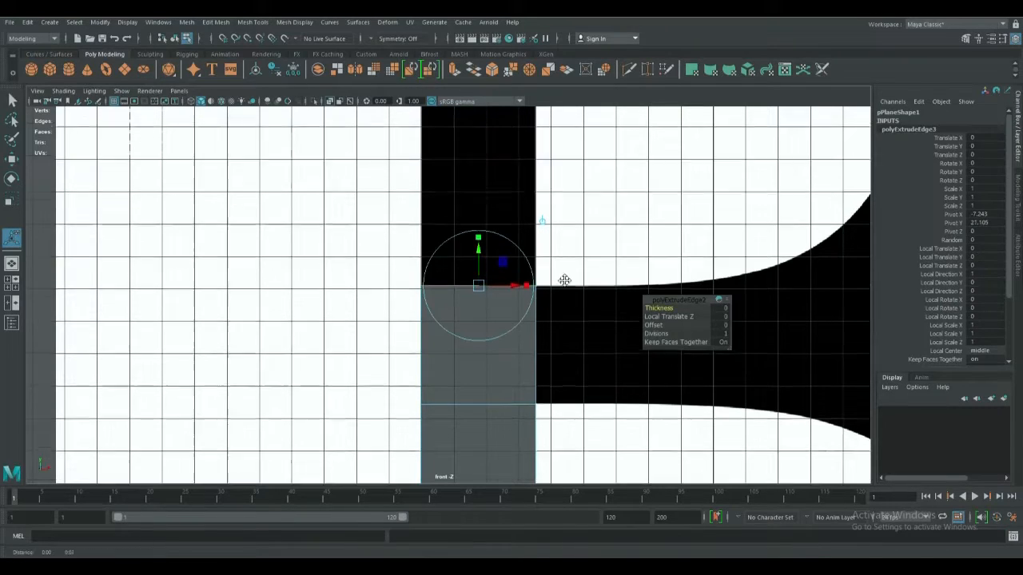
{"action": "middle_click_drag", "start_coordinate": [564, 274], "coordinate": [430, 411], "text": "alt"}
{"action": "left_click_drag", "start_coordinate": [453, 437], "coordinate": [522, 189]}
{"action": "middle_click_drag", "start_coordinate": [523, 189], "coordinate": [522, 434], "text": "alt"}
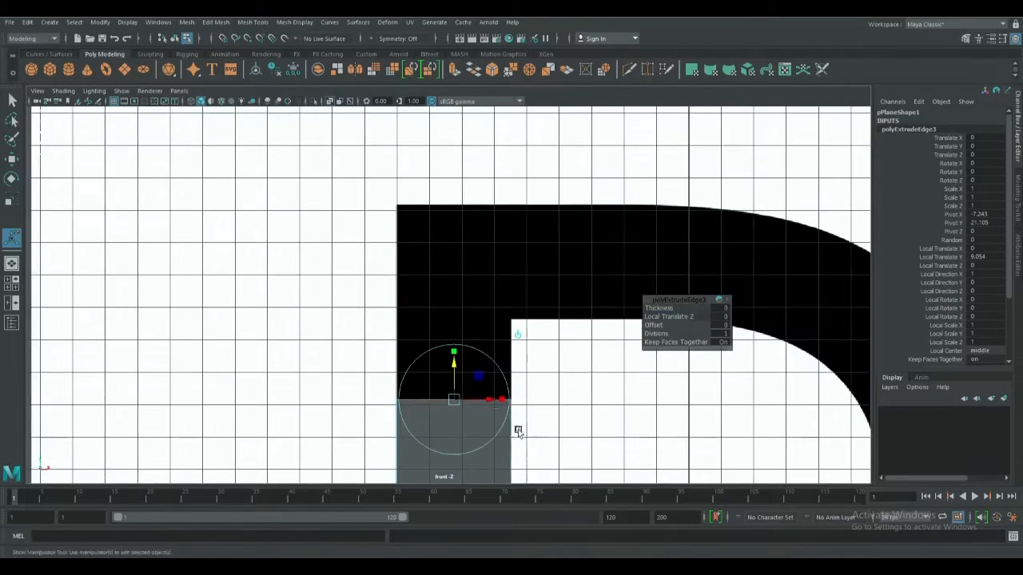
{"action": "left_click_drag", "start_coordinate": [453, 374], "coordinate": [470, 169]}
{"action": "key", "text": "ctrl+e"}
{"action": "scroll", "coordinate": [528, 355], "scroll_direction": "down", "scroll_amount": 2}
Extrude the right edge of the bottom corner face along the B's bottom bar by about 4.467 units
{"action": "middle_click_drag", "start_coordinate": [522, 427], "coordinate": [504, 72], "text": "alt"}
{"action": "middle_click_drag", "start_coordinate": [529, 478], "coordinate": [532, 213], "text": "alt"}
{"action": "left_click", "coordinate": [479, 378]}
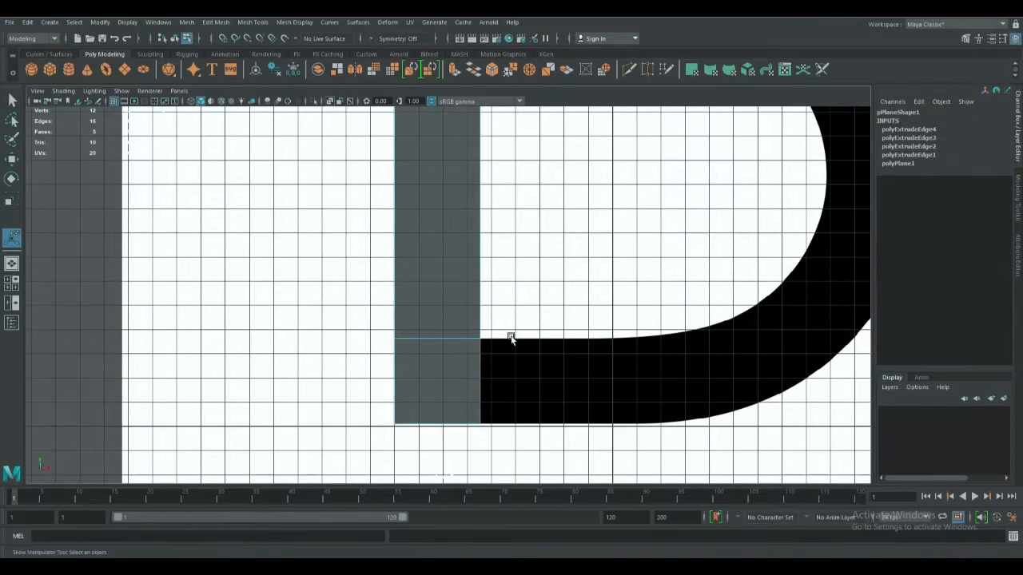
{"action": "key", "text": "ctrl+e"}
{"action": "left_click_drag", "start_coordinate": [515, 382], "coordinate": [623, 390]}
Extrude the right edge of the top corner face along the B's top bar by about 4.467 units
{"action": "middle_click_drag", "start_coordinate": [517, 352], "coordinate": [480, 551], "text": "alt"}
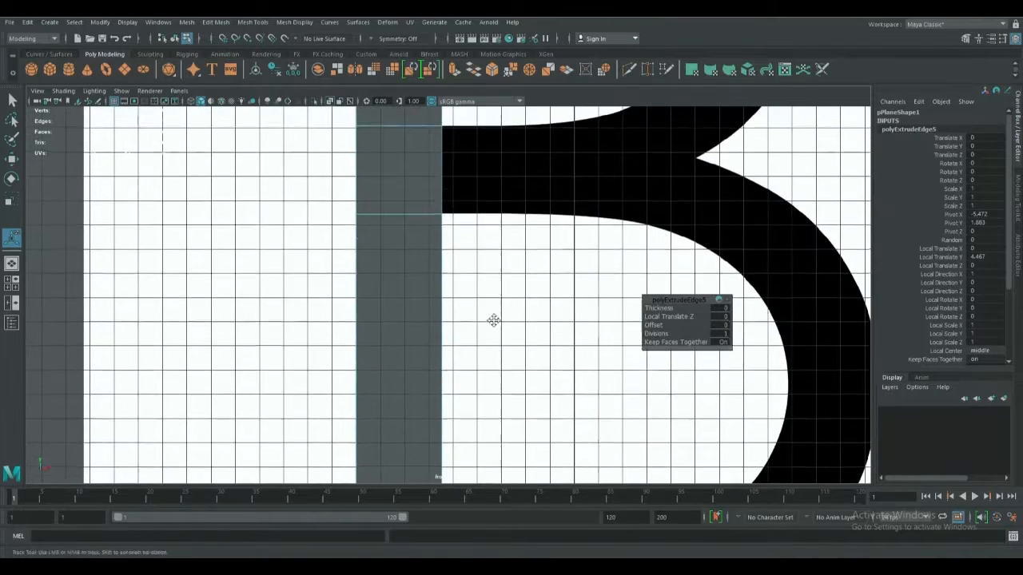
{"action": "middle_click_drag", "start_coordinate": [494, 311], "coordinate": [469, 463], "text": "alt"}
{"action": "left_click", "coordinate": [418, 317]}
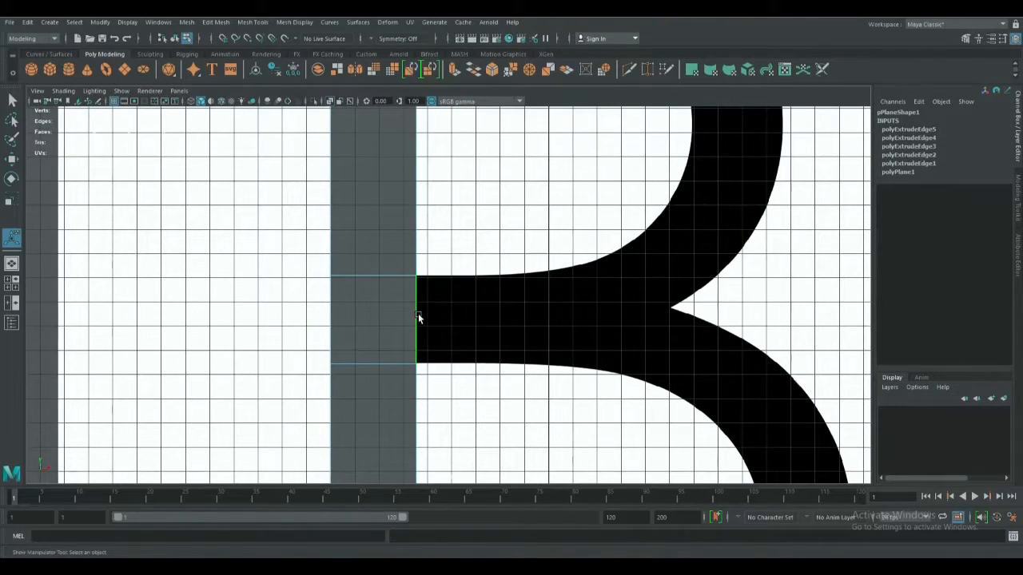
{"action": "middle_click_drag", "start_coordinate": [520, 213], "coordinate": [493, 288], "text": "alt"}
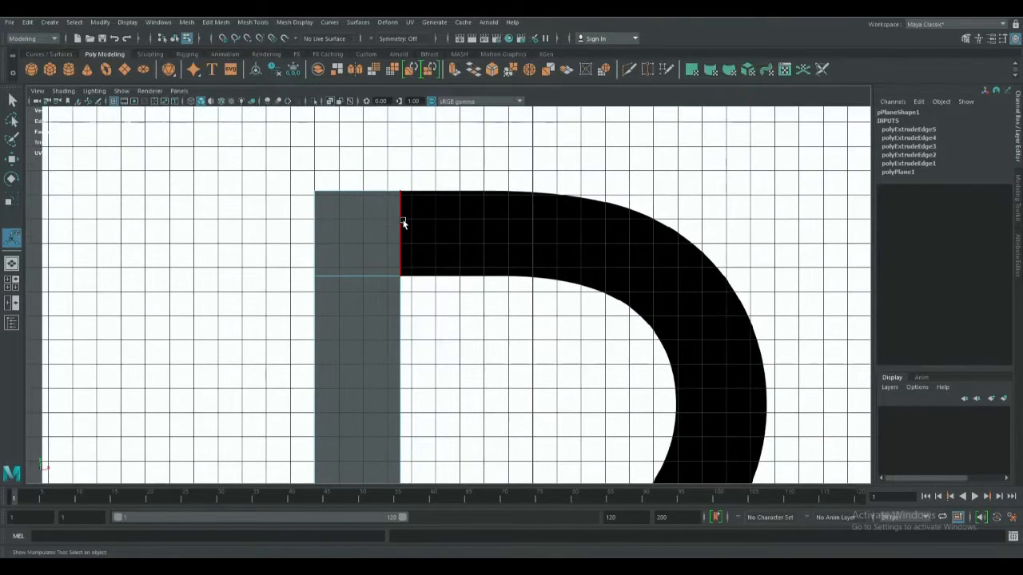
{"action": "key", "text": "ctrl+e"}
{"action": "left_click_drag", "start_coordinate": [439, 231], "coordinate": [546, 241]}
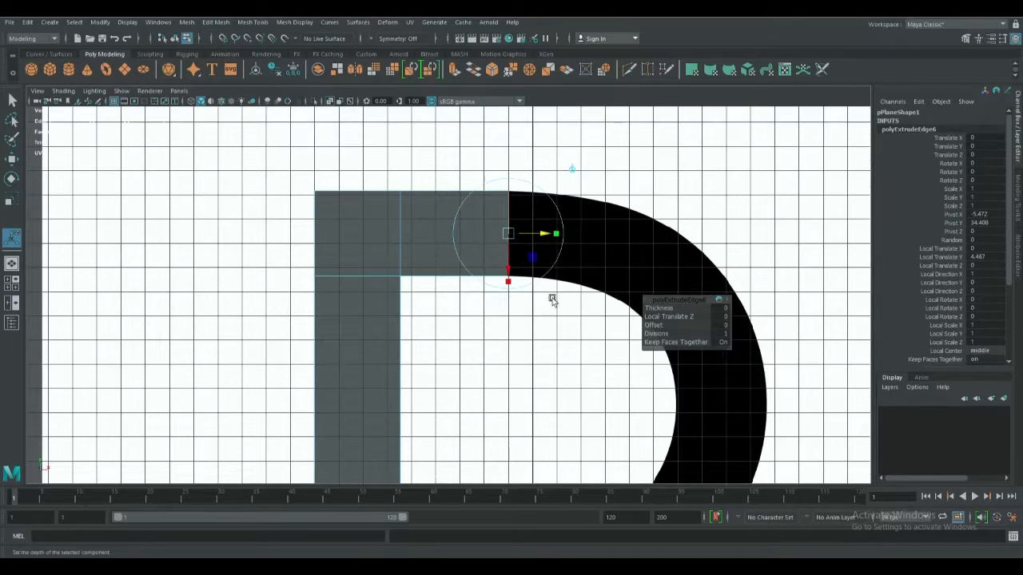
Extrude the top bar's end edge about 3.013 units into the upper bowl and tilt it clockwise towards the curve
{"action": "scroll", "coordinate": [553, 301], "scroll_direction": "up", "scroll_amount": 3}
{"action": "middle_click_drag", "start_coordinate": [552, 301], "coordinate": [380, 258], "text": "alt"}
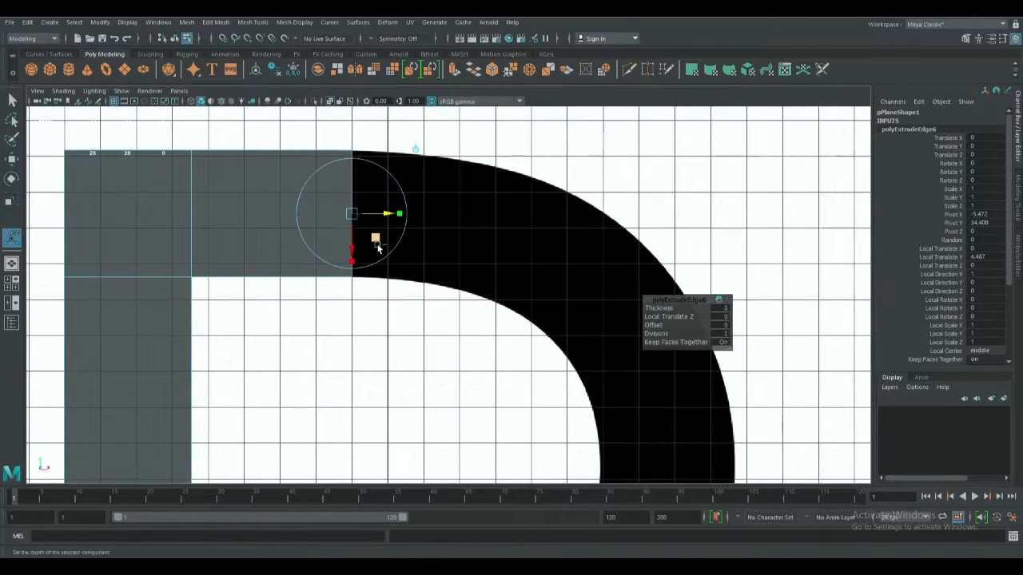
{"action": "key", "text": "ctrl+e"}
{"action": "left_click_drag", "start_coordinate": [386, 215], "coordinate": [494, 232]}
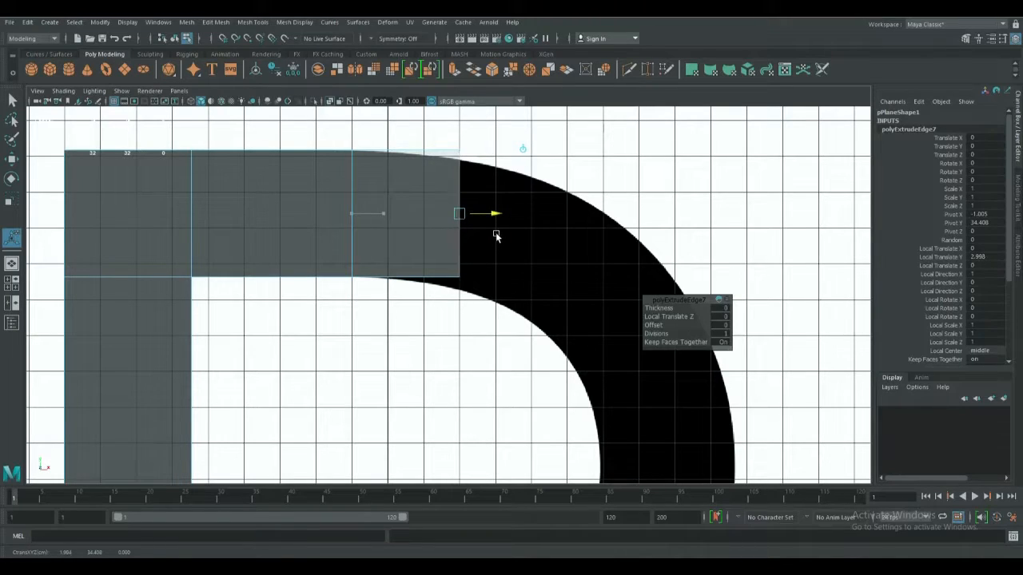
{"action": "key", "text": "e"}
{"action": "left_click_drag", "start_coordinate": [490, 190], "coordinate": [506, 207]}
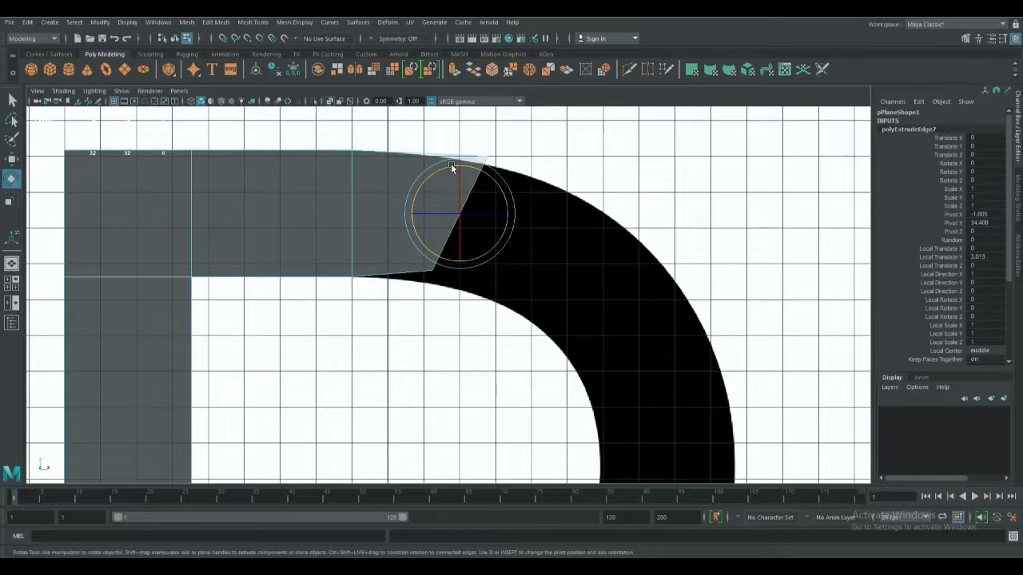
Fine-tune the position and tilt of the first curve edge so its ends meet the reference outlines
{"action": "key", "text": "w"}
{"action": "left_click_drag", "start_coordinate": [460, 161], "coordinate": [458, 174]}
{"action": "left_click_drag", "start_coordinate": [512, 228], "coordinate": [500, 228]}
{"action": "left_click_drag", "start_coordinate": [445, 201], "coordinate": [449, 183]}
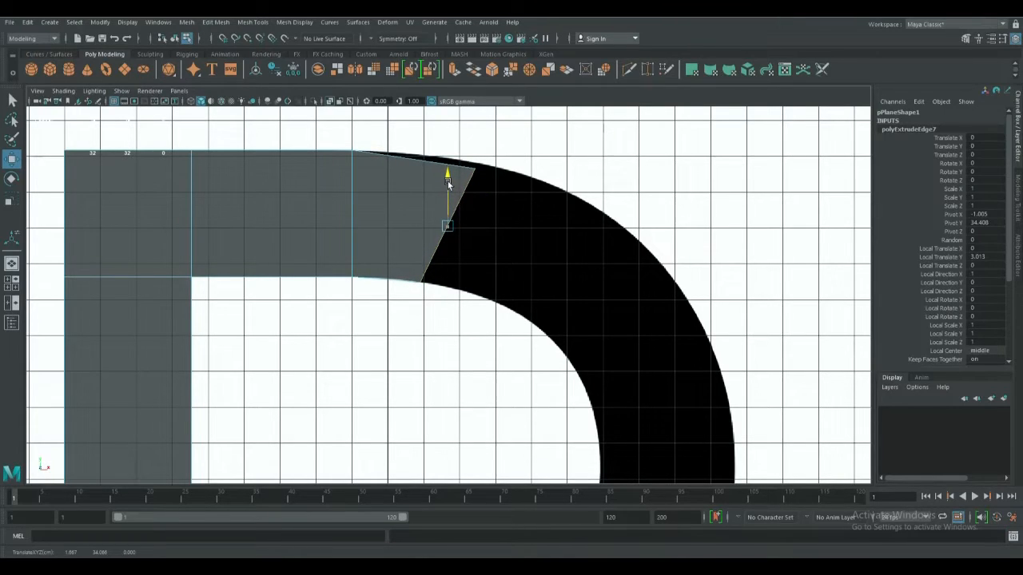
{"action": "key", "text": "r"}
{"action": "key", "text": "e"}
{"action": "left_click_drag", "start_coordinate": [491, 218], "coordinate": [495, 214]}
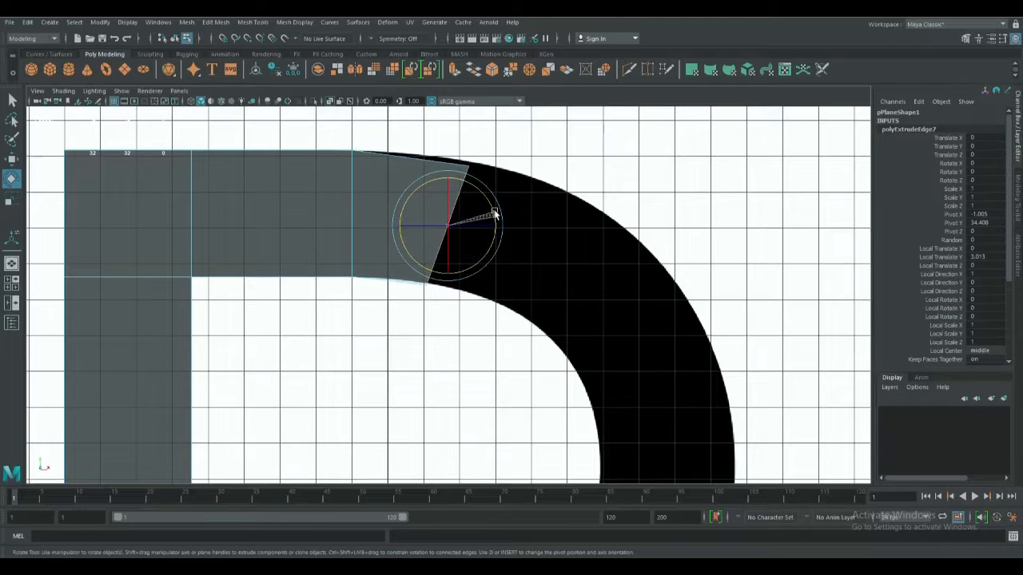
{"action": "key", "text": "w"}
{"action": "left_click_drag", "start_coordinate": [449, 177], "coordinate": [448, 175]}
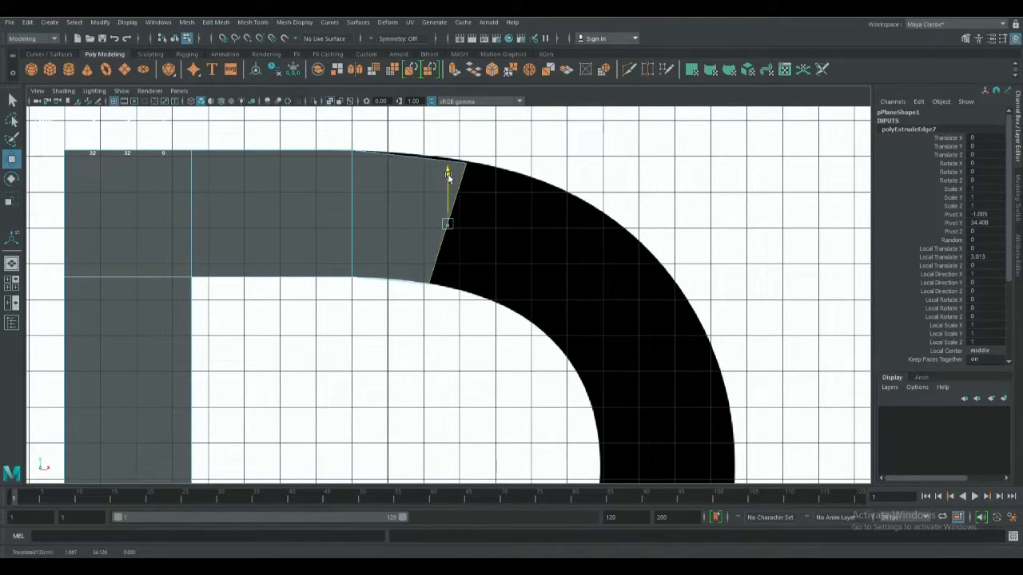
{"action": "key", "text": "r"}
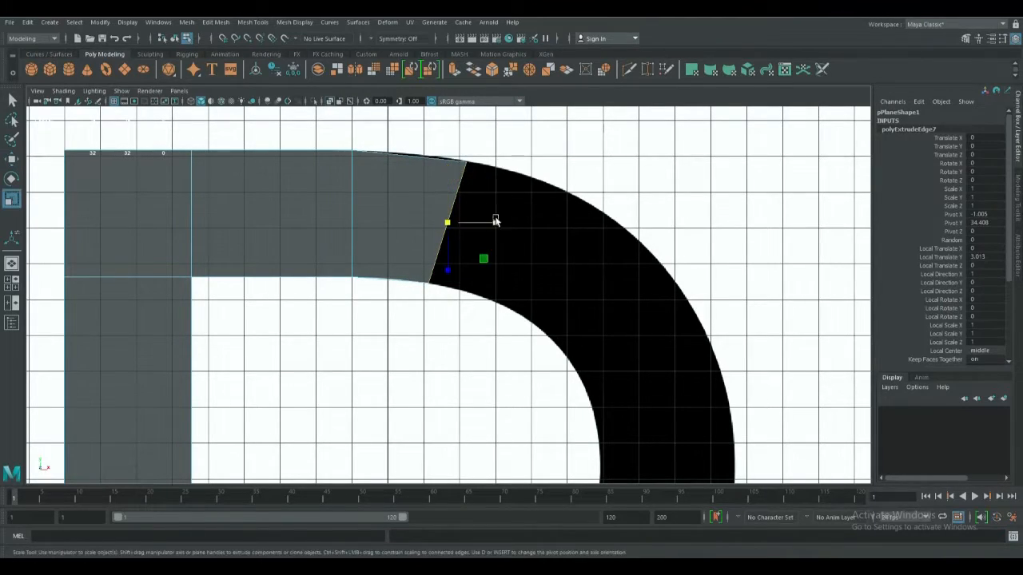
{"action": "key", "text": "e"}
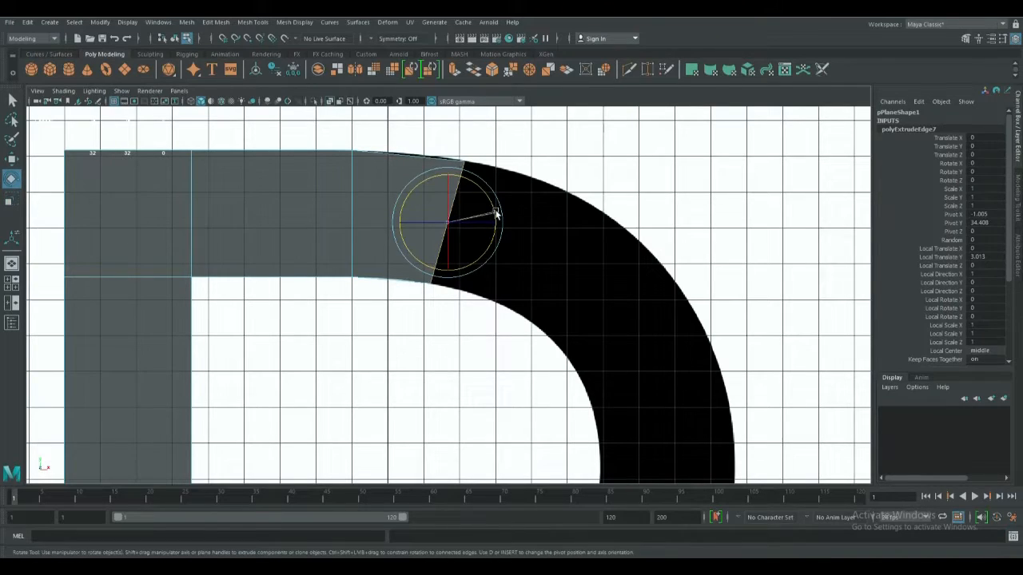
Extrude the bowl's end edge about 2.2 units further, then rotate and move it to span the black stroke
{"action": "key", "text": "ctrl+e"}
{"action": "left_click_drag", "start_coordinate": [484, 232], "coordinate": [577, 250]}
{"action": "key", "text": "e"}
{"action": "key", "text": "w"}
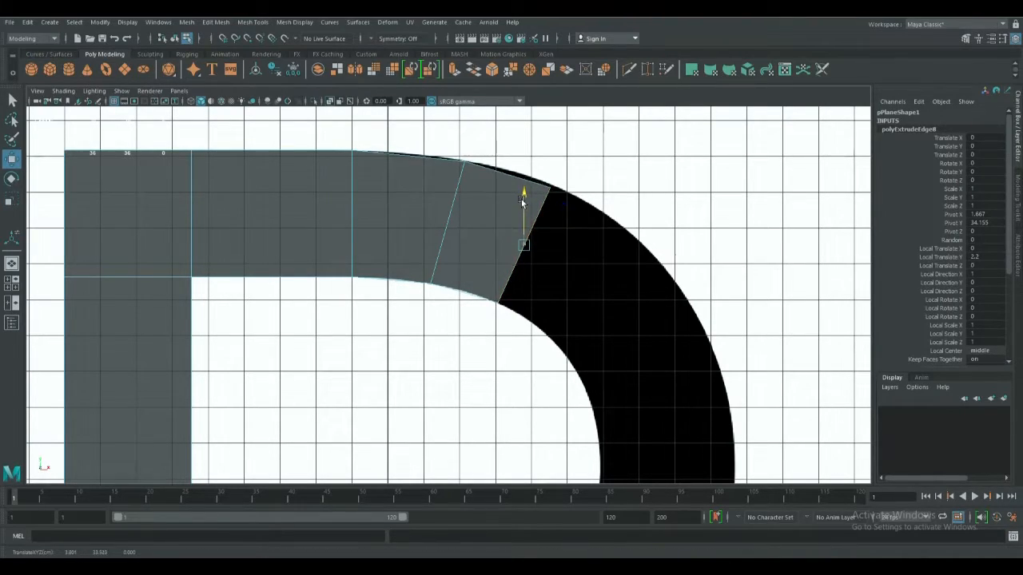
{"action": "key", "text": "e"}
{"action": "left_click_drag", "start_coordinate": [570, 236], "coordinate": [572, 238]}
{"action": "key", "text": "w"}
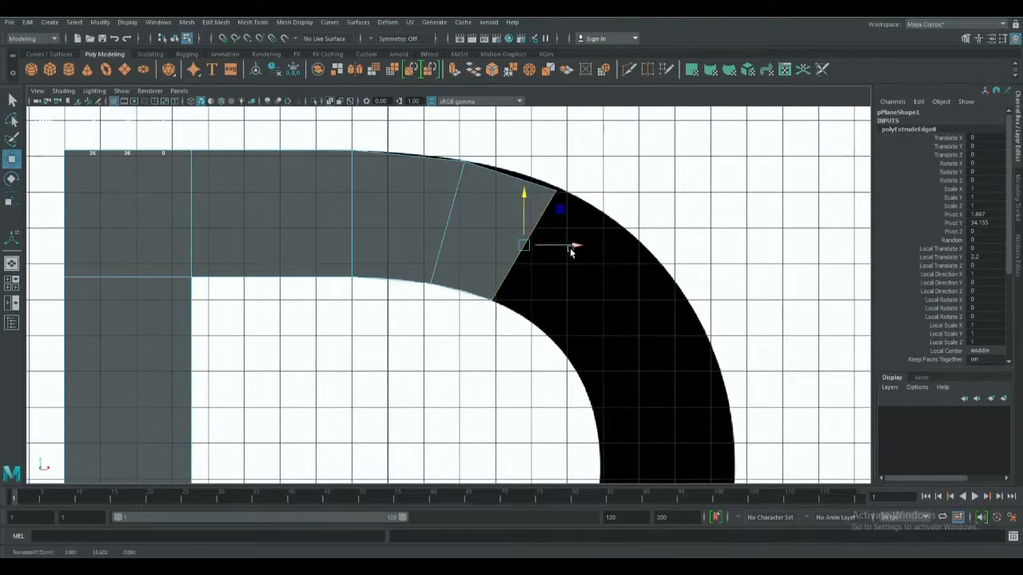
{"action": "key", "text": "e"}
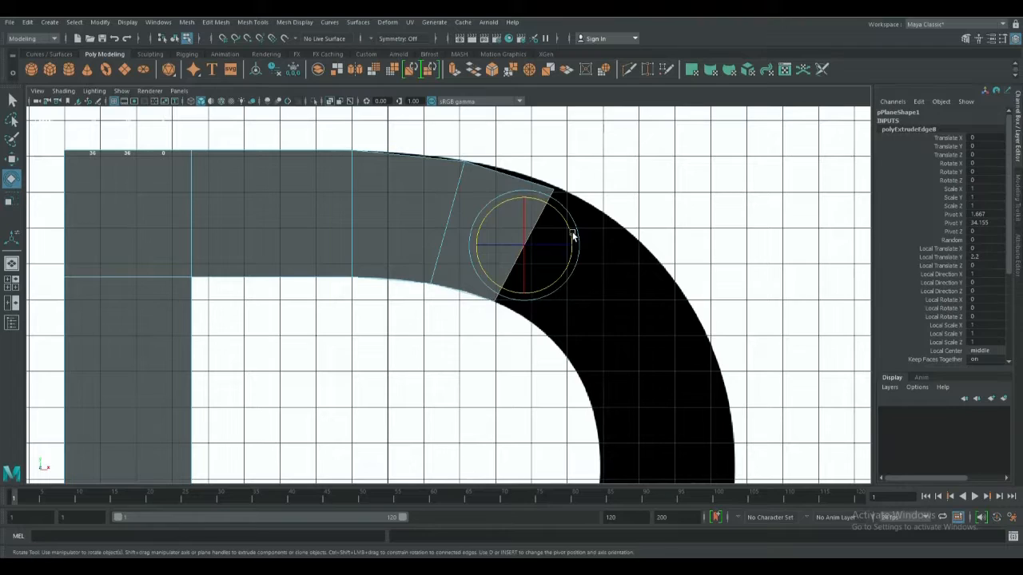
Extrude the third curve segment about 2.217 units and rotate and shift its end edge to roughly 45 degrees across the stroke
{"action": "key", "text": "ctrl+e"}
{"action": "left_click_drag", "start_coordinate": [559, 268], "coordinate": [613, 320]}
{"action": "key", "text": "r"}
{"action": "key", "text": "e"}
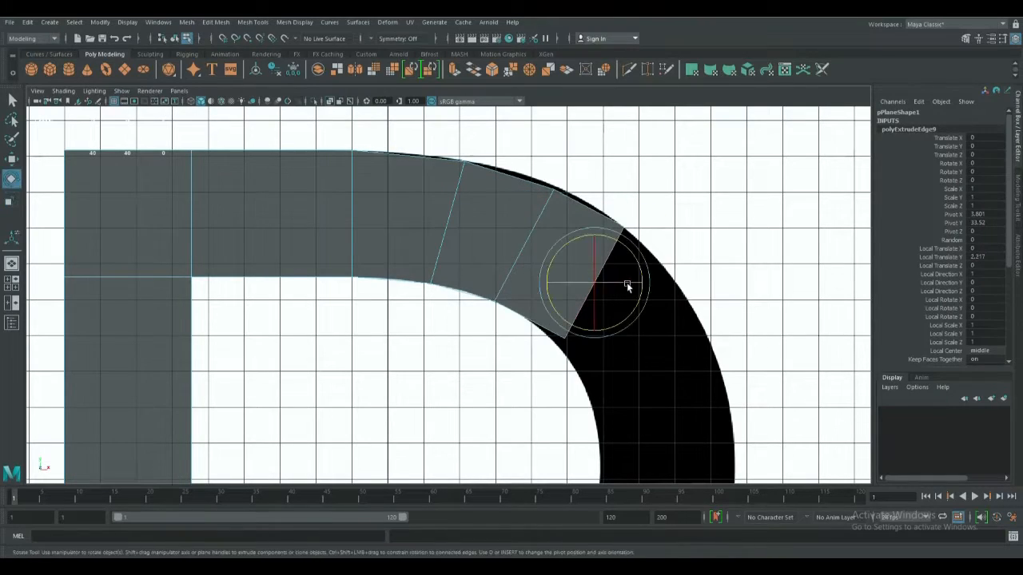
{"action": "left_click_drag", "start_coordinate": [639, 270], "coordinate": [638, 281]}
{"action": "key", "text": "w"}
{"action": "left_click_drag", "start_coordinate": [590, 233], "coordinate": [589, 249]}
{"action": "key", "text": "alt+space"}
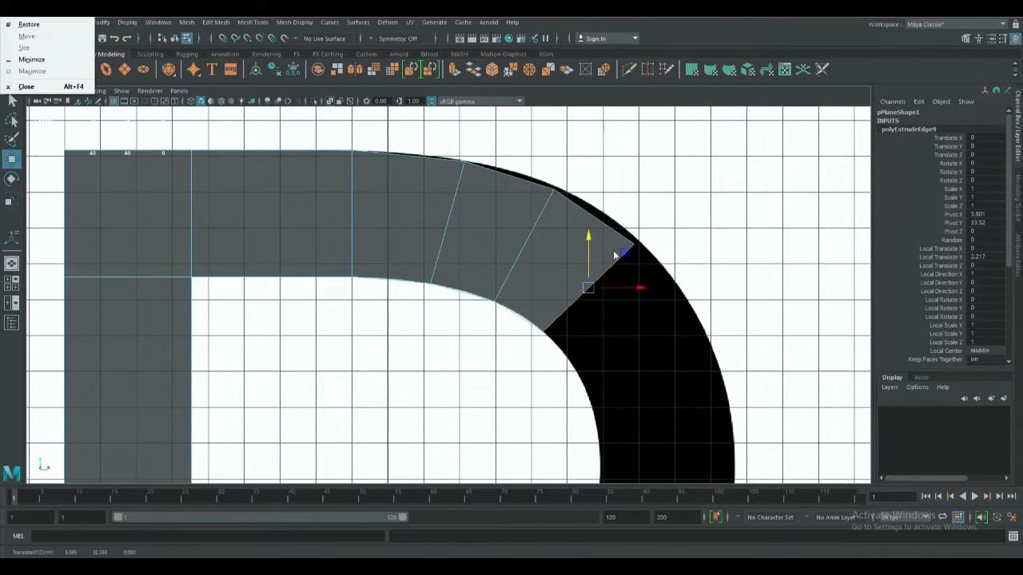
{"action": "left_click", "coordinate": [614, 263]}
Extrude the diagonal end edge further down the upper bowl and fit it across the stroke by rotating and moving it
{"action": "middle_click_drag", "start_coordinate": [613, 272], "coordinate": [534, 147], "text": "alt"}
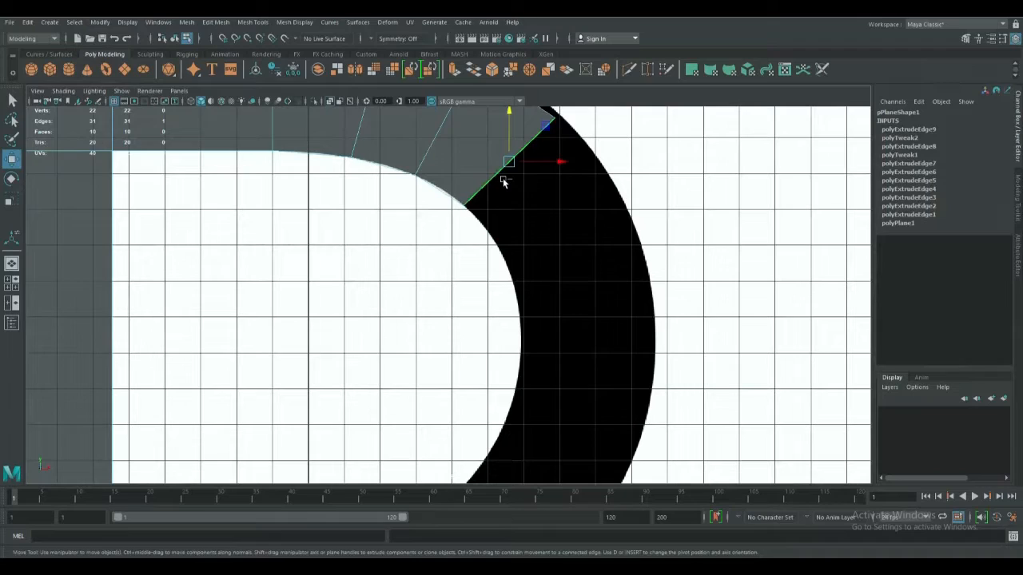
{"action": "key", "text": "ctrl+e"}
{"action": "left_click_drag", "start_coordinate": [516, 186], "coordinate": [596, 336]}
{"action": "key", "text": "e"}
{"action": "key", "text": "w"}
Extrude a fifth curve segment down the bowl's right side and adjust its end edge to a slight tilt on the inner outline
{"action": "key", "text": "ctrl+e"}
{"action": "left_click", "coordinate": [600, 328]}
{"action": "left_click", "coordinate": [600, 284]}
{"action": "key", "text": "r"}
{"action": "key", "text": "e"}
{"action": "left_click_drag", "start_coordinate": [642, 288], "coordinate": [625, 276]}
{"action": "key", "text": "w"}
{"action": "key", "text": "e"}
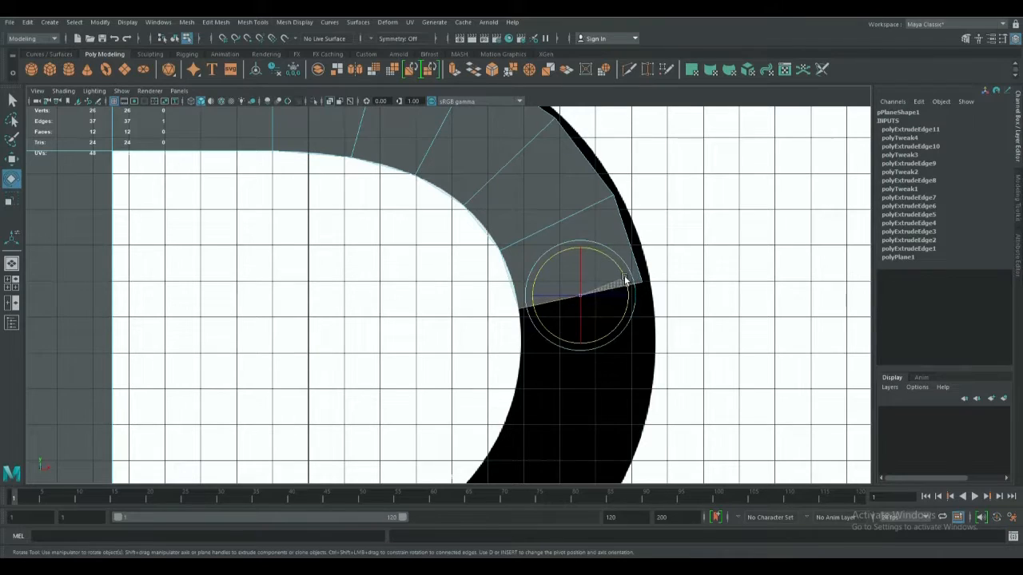
{"action": "key", "text": "w"}
{"action": "left_click_drag", "start_coordinate": [580, 243], "coordinate": [581, 248]}
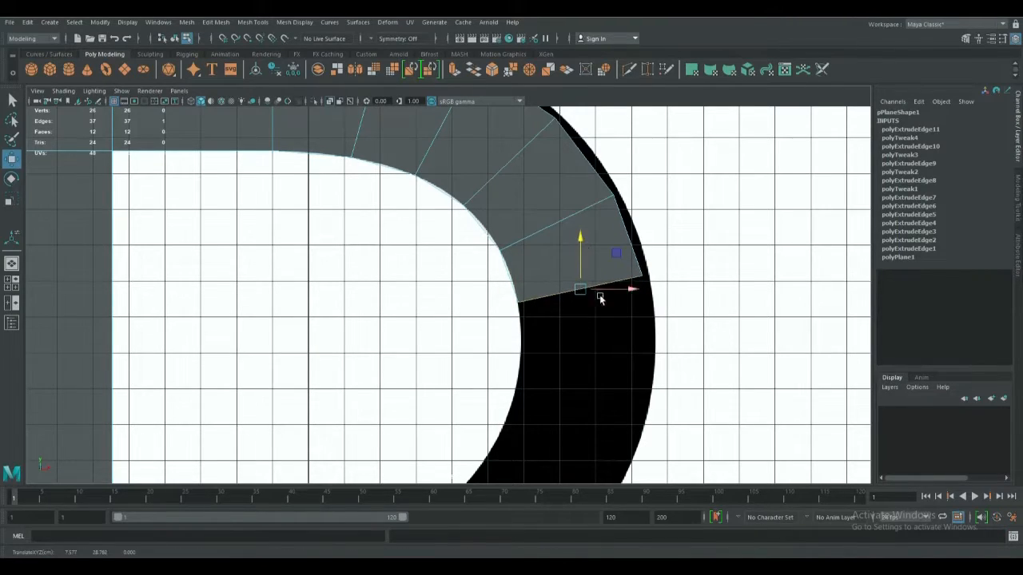
Extrude the end edge about 0.95 units, rotate it horizontal and move it down to the upper bowl's widest point
{"action": "key", "text": "ctrl+e"}
{"action": "left_click_drag", "start_coordinate": [583, 290], "coordinate": [613, 358]}
{"action": "key", "text": "r"}
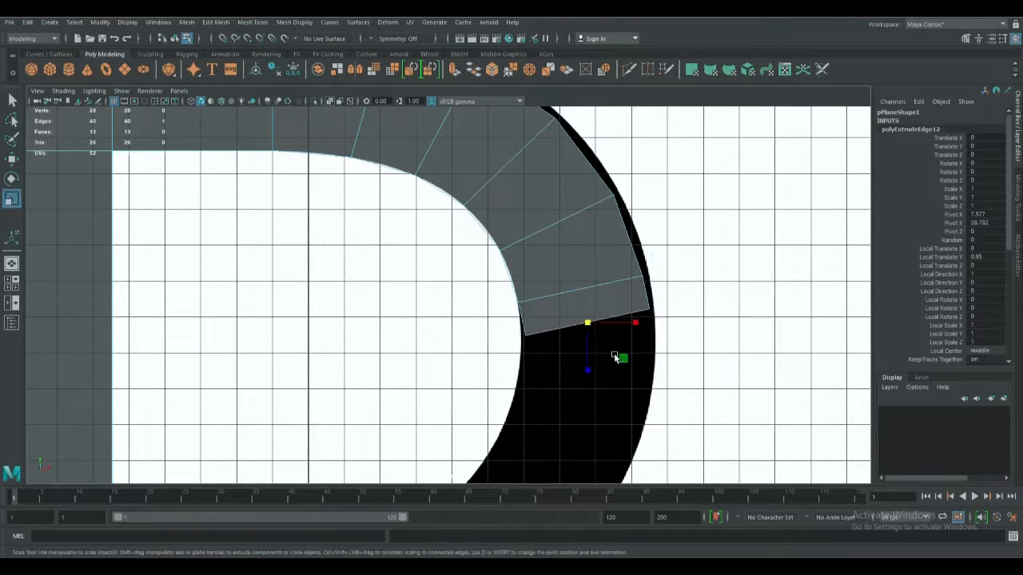
{"action": "key", "text": "e"}
{"action": "left_click_drag", "start_coordinate": [630, 308], "coordinate": [634, 317]}
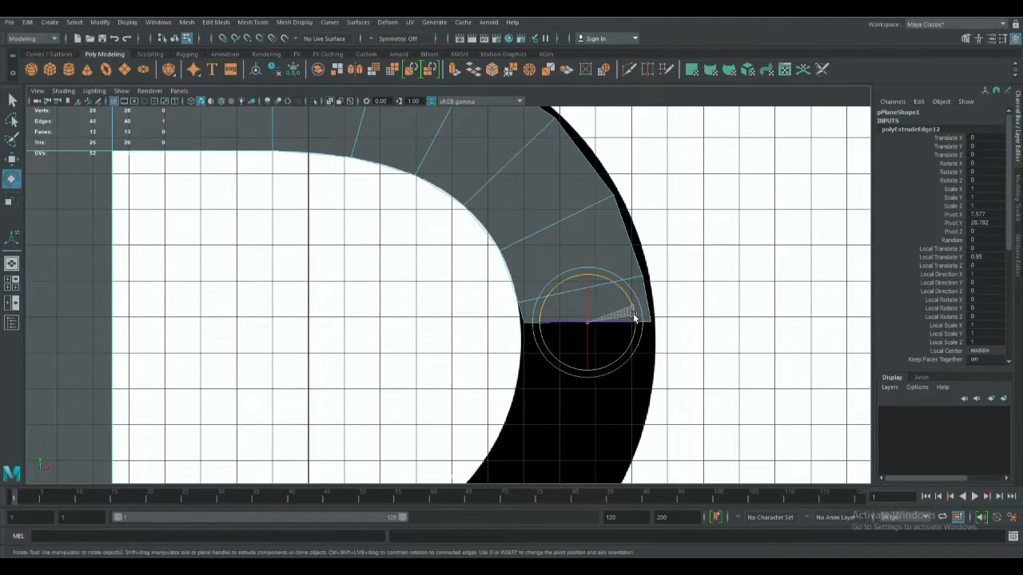
{"action": "key", "text": "w"}
{"action": "mouse_move", "coordinate": [589, 276]}
{"action": "left_mouse_down"}
{"action": "mouse_move", "coordinate": [589, 293]}
{"action": "mouse_move", "coordinate": [582, 286]}
{"action": "left_mouse_up"}
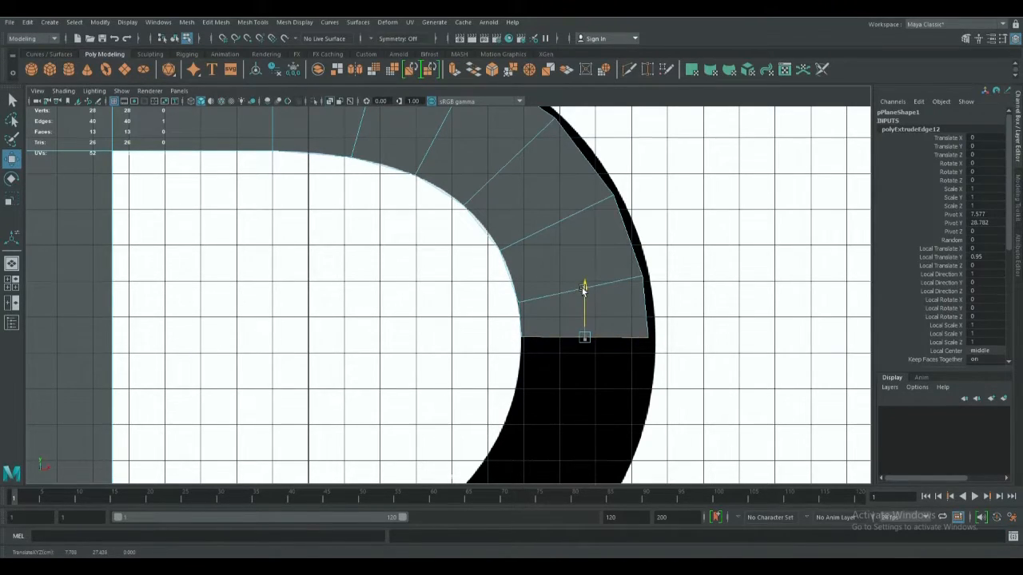
{"action": "key", "text": "e"}
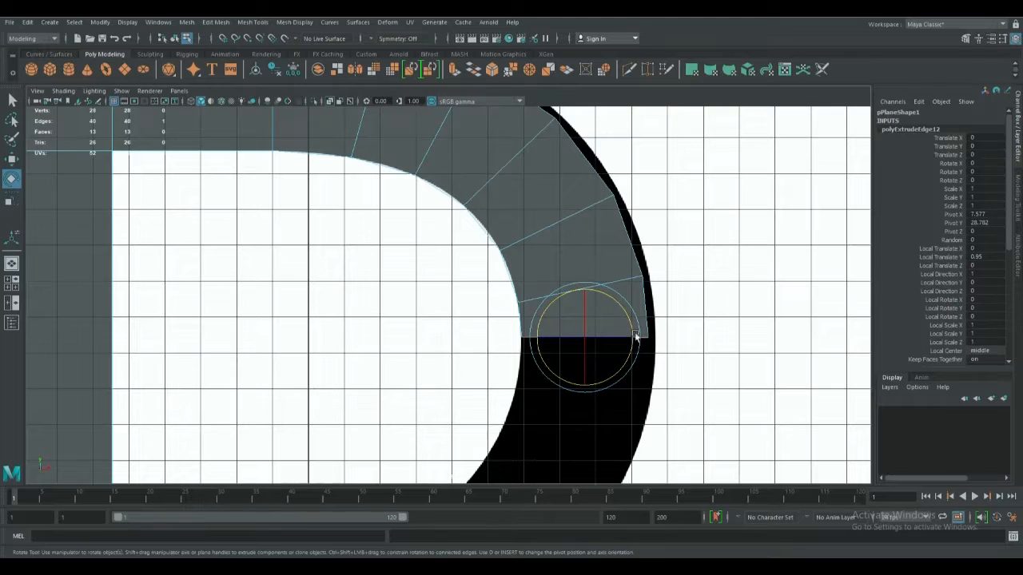
Move the outer vertices of the horizontal end edge and the edge above it onto the bowl's outer outline
{"action": "left_click", "coordinate": [655, 273]}
{"action": "middle_click_drag", "start_coordinate": [616, 243], "coordinate": [579, 300], "text": "alt"}
{"action": "right_click_drag", "start_coordinate": [590, 276], "coordinate": [546, 276]}
{"action": "left_click", "coordinate": [618, 394]}
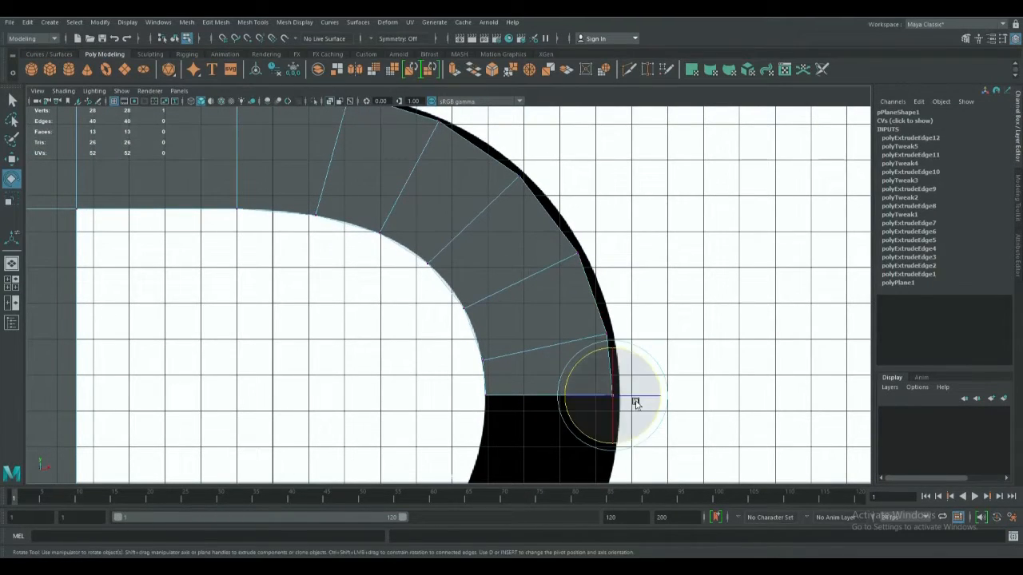
{"action": "key", "text": "w"}
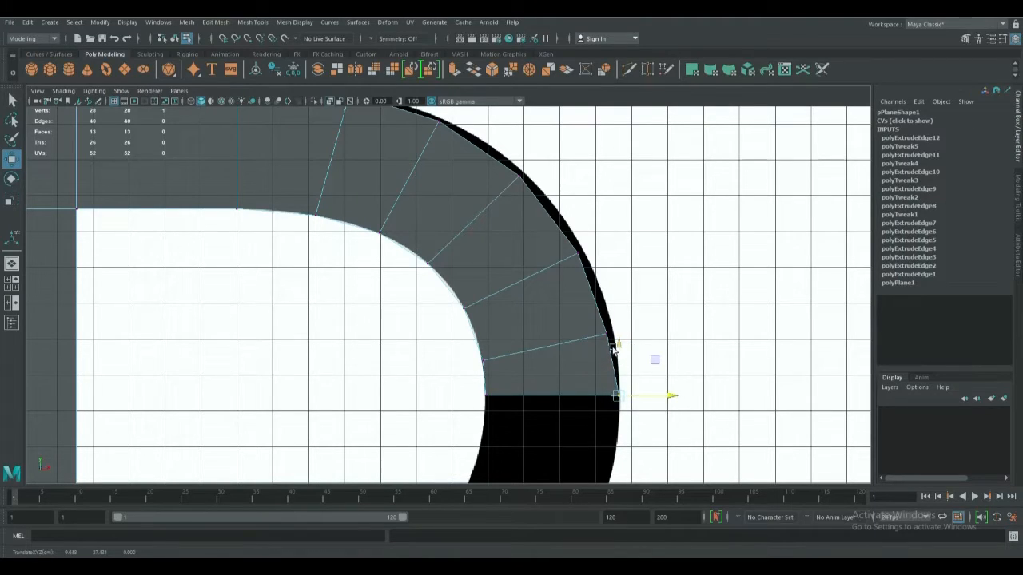
{"action": "left_click", "coordinate": [608, 336]}
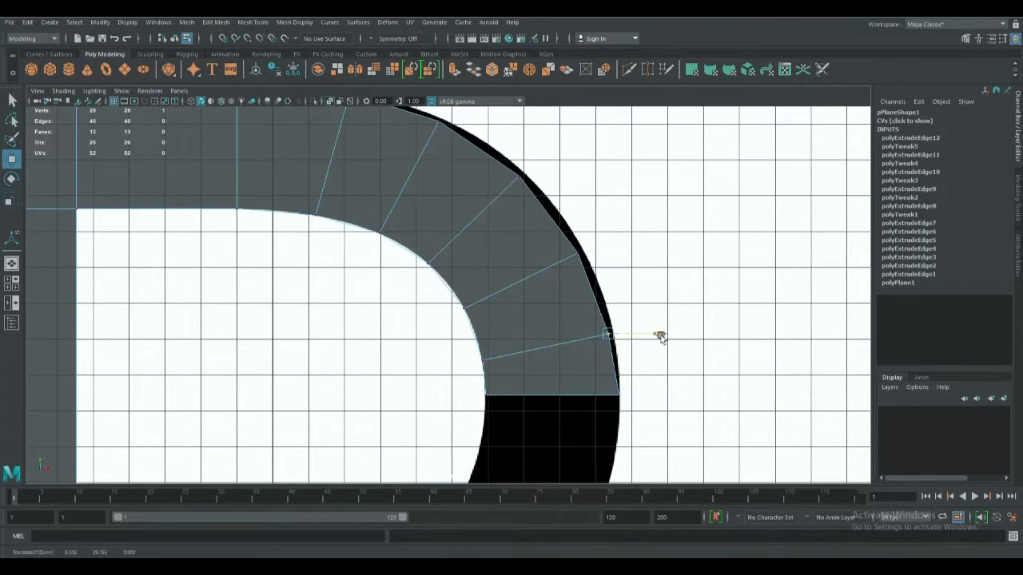
{"action": "left_click_drag", "start_coordinate": [607, 284], "coordinate": [610, 274]}
{"action": "left_click_drag", "start_coordinate": [663, 329], "coordinate": [665, 329]}
Move the third outer vertex from the bowl's open end up and out onto the reference outline
{"action": "middle_click_drag", "start_coordinate": [603, 309], "coordinate": [625, 387], "text": "alt"}
{"action": "left_click", "coordinate": [601, 332]}
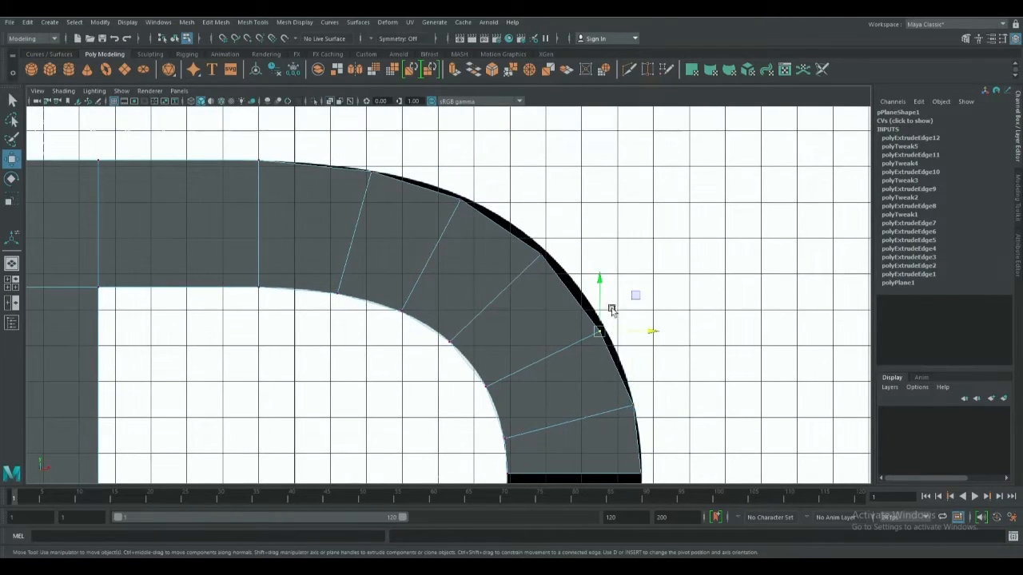
{"action": "left_click", "coordinate": [656, 334]}
{"action": "left_click", "coordinate": [605, 333]}
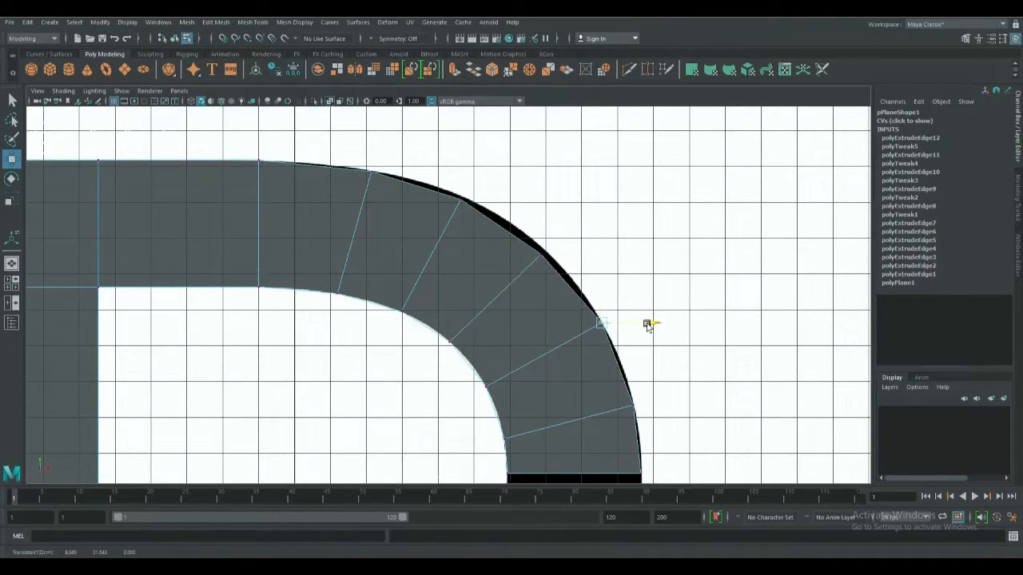
{"action": "left_click_drag", "start_coordinate": [601, 273], "coordinate": [601, 275]}
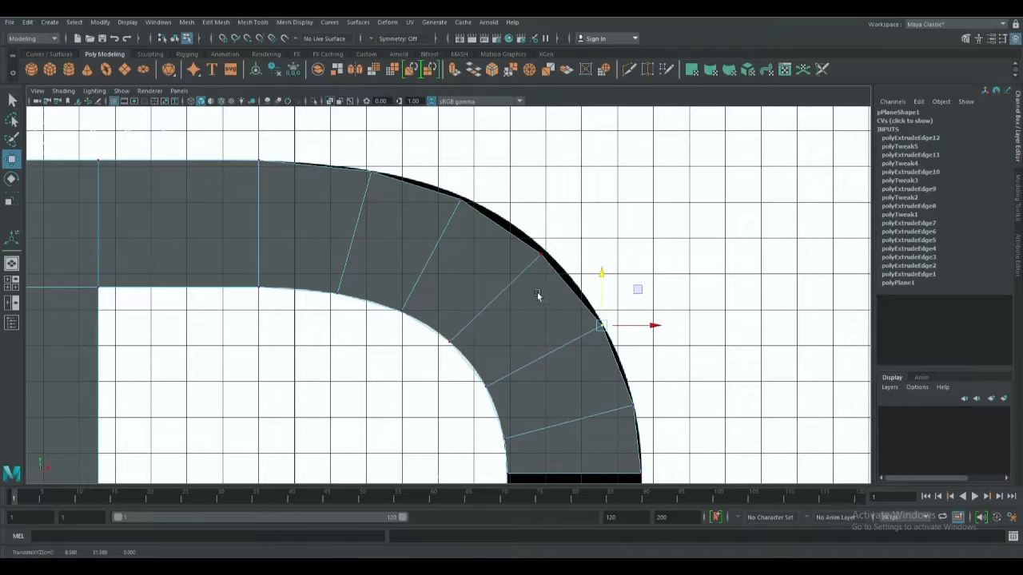
Move the outer vertex of the diagonal 45-degree edge onto the outer curve of the bowl
{"action": "scroll", "coordinate": [539, 296], "scroll_direction": "up", "scroll_amount": 3}
{"action": "left_click_drag", "start_coordinate": [632, 244], "coordinate": [641, 243]}
{"action": "left_click_drag", "start_coordinate": [595, 194], "coordinate": [594, 190]}
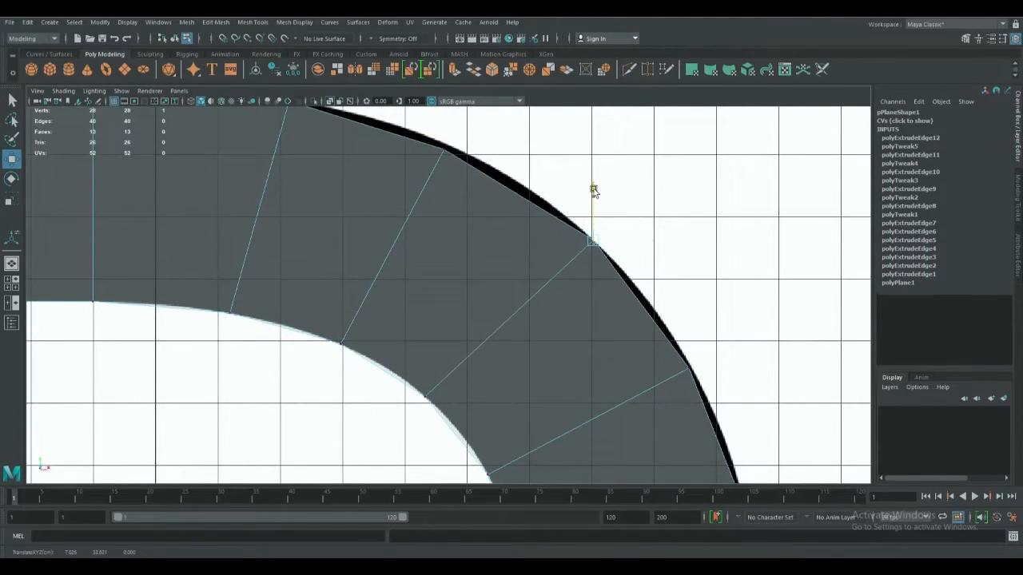
{"action": "left_click_drag", "start_coordinate": [649, 241], "coordinate": [641, 241]}
{"action": "left_click_drag", "start_coordinate": [586, 193], "coordinate": [587, 187]}
{"action": "left_click_drag", "start_coordinate": [646, 244], "coordinate": [642, 236]}
Move the two outer vertices nearest the top bar onto the upper bowl's outer outline
{"action": "middle_click_drag", "start_coordinate": [485, 191], "coordinate": [517, 260], "text": "alt"}
{"action": "left_click", "coordinate": [483, 220]}
{"action": "left_click_drag", "start_coordinate": [472, 164], "coordinate": [473, 158]}
{"action": "middle_click_drag", "start_coordinate": [449, 233], "coordinate": [595, 296], "text": "alt"}
{"action": "left_click", "coordinate": [470, 232]}
{"action": "left_click_drag", "start_coordinate": [522, 234], "coordinate": [506, 231]}
{"action": "left_click_drag", "start_coordinate": [453, 180], "coordinate": [454, 173]}
Extrude the bowl's horizontal end edge about 2.068 units downward, then rotate and move it to follow the lower curve
{"action": "scroll", "coordinate": [596, 263], "scroll_direction": "down", "scroll_amount": 5}
{"action": "middle_click_drag", "start_coordinate": [645, 401], "coordinate": [626, 166], "text": "alt"}
{"action": "right_click", "coordinate": [587, 249]}
{"action": "left_click", "coordinate": [589, 220]}
{"action": "left_click", "coordinate": [600, 250]}
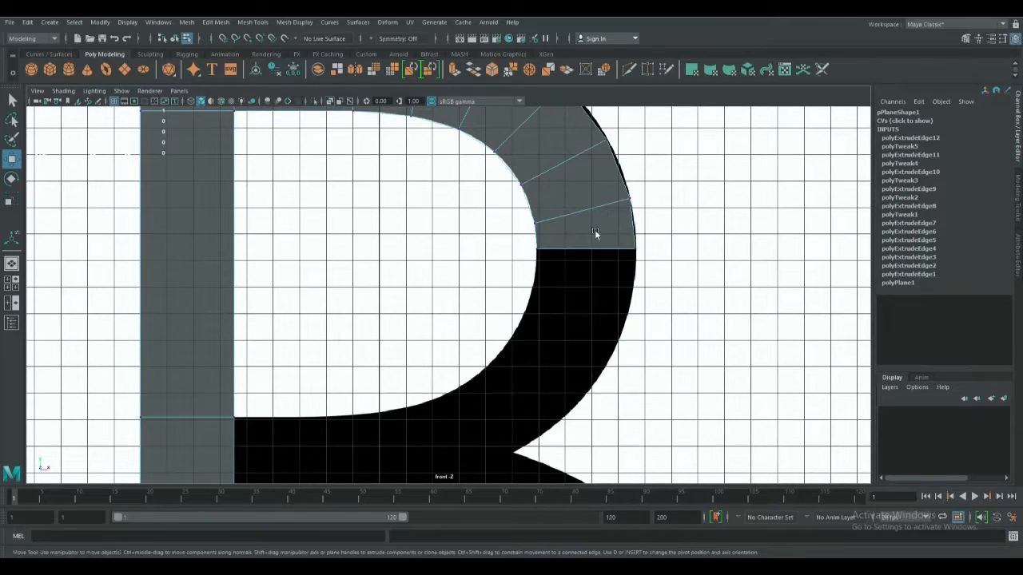
{"action": "key", "text": "ctrl+e"}
{"action": "left_click_drag", "start_coordinate": [601, 250], "coordinate": [607, 308]}
{"action": "key", "text": "e"}
{"action": "left_click_drag", "start_coordinate": [621, 272], "coordinate": [639, 302]}
{"action": "key", "text": "w"}
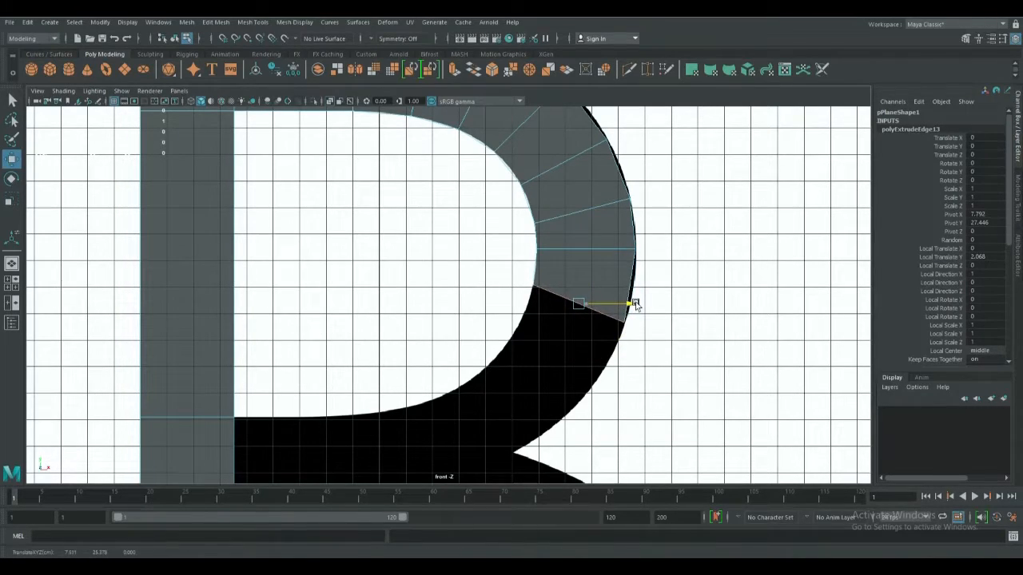
Extrude the next lower-curve segment about 2.162 units and rotate and move its end edge to span the stroke
{"action": "key", "text": "ctrl+e"}
{"action": "left_click_drag", "start_coordinate": [573, 330], "coordinate": [614, 378]}
{"action": "key", "text": "e"}
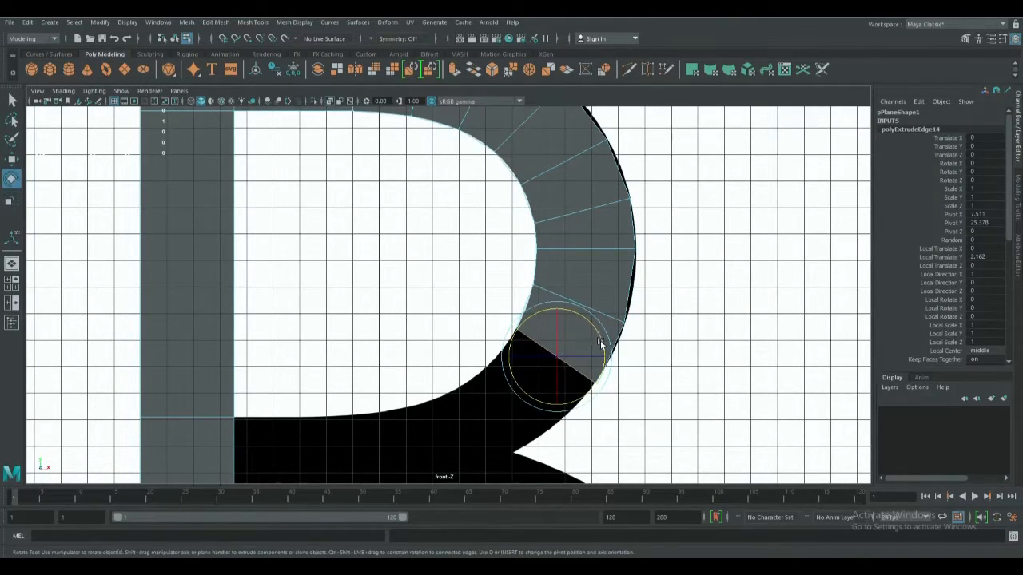
{"action": "key", "text": "w"}
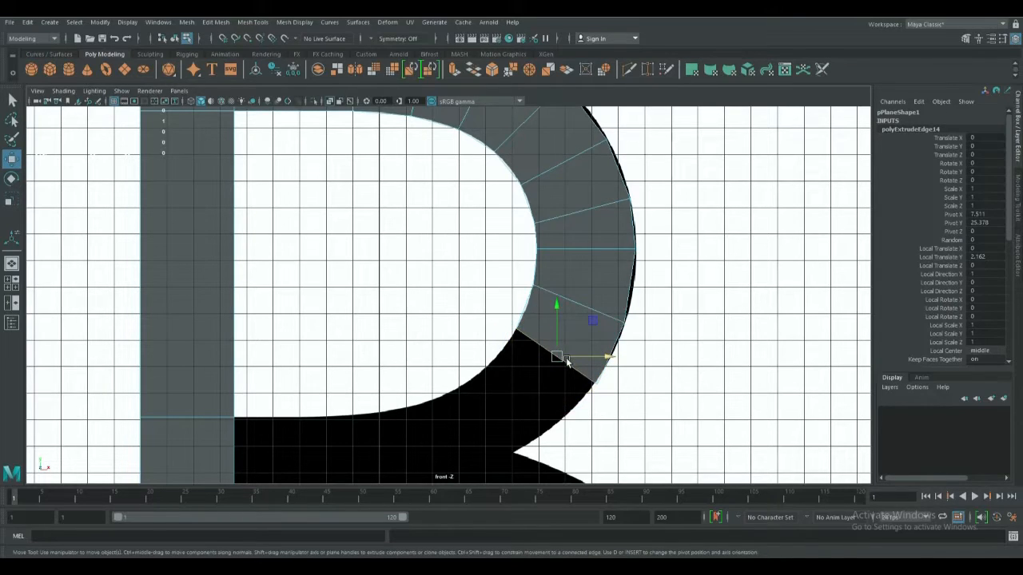
Extrude the upper bowl's lower end edge about 2.315 units, then rotate and move it to follow the curve
{"action": "key", "text": "ctrl+e"}
{"action": "left_click_drag", "start_coordinate": [554, 395], "coordinate": [491, 423]}
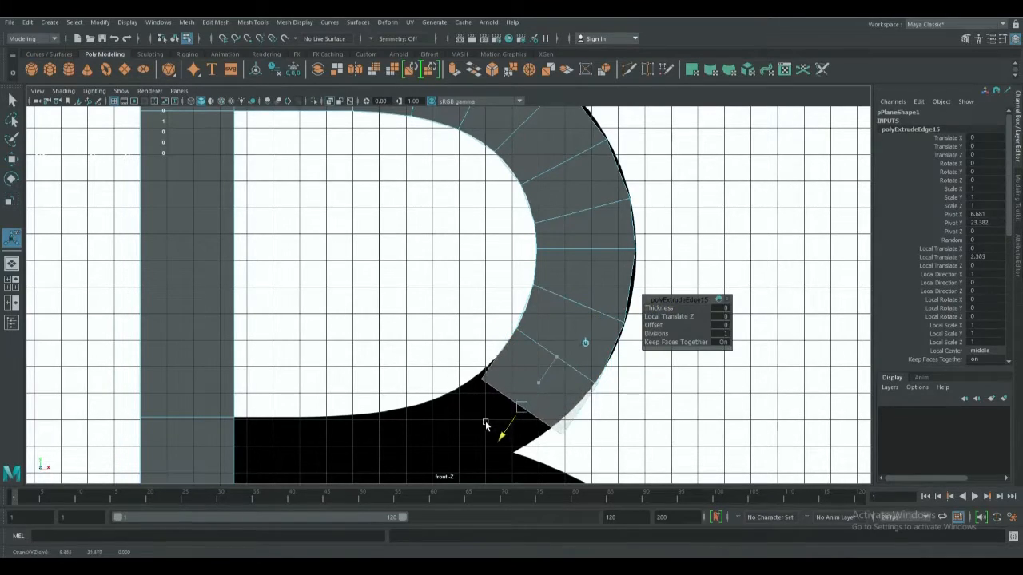
{"action": "key", "text": "e"}
{"action": "left_click_drag", "start_coordinate": [559, 384], "coordinate": [525, 347]}
{"action": "key", "text": "w"}
{"action": "left_click_drag", "start_coordinate": [580, 402], "coordinate": [572, 403]}
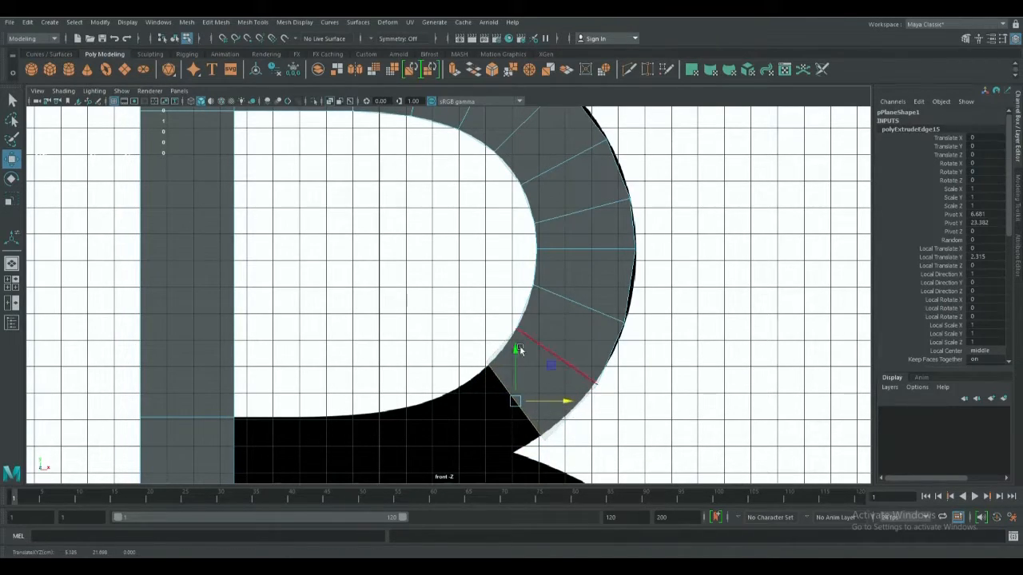
Extrude the end edge about 1.1 units further to reach the notch between the two bowls
{"action": "key", "text": "t"}
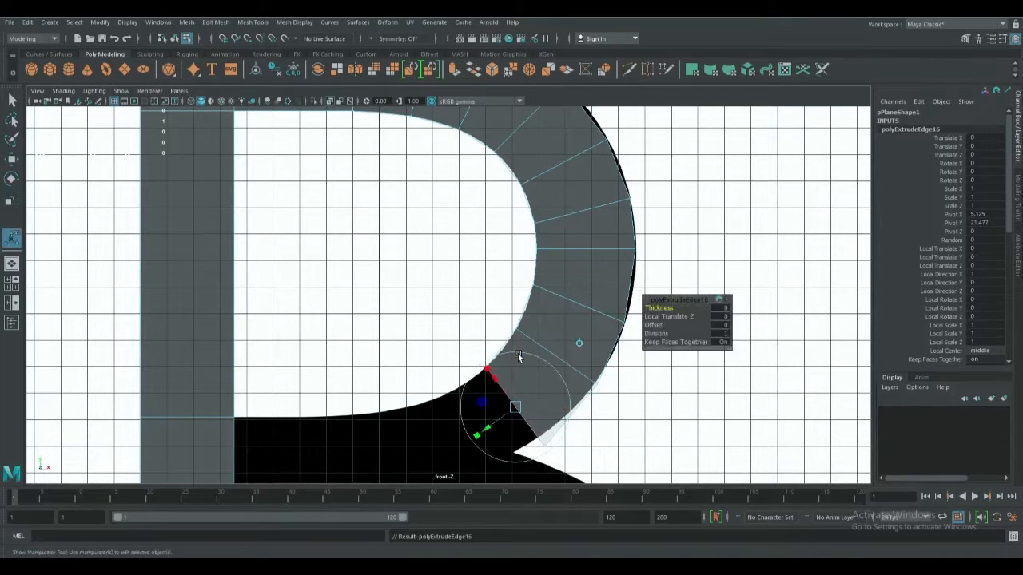
{"action": "left_click_drag", "start_coordinate": [513, 410], "coordinate": [457, 431]}
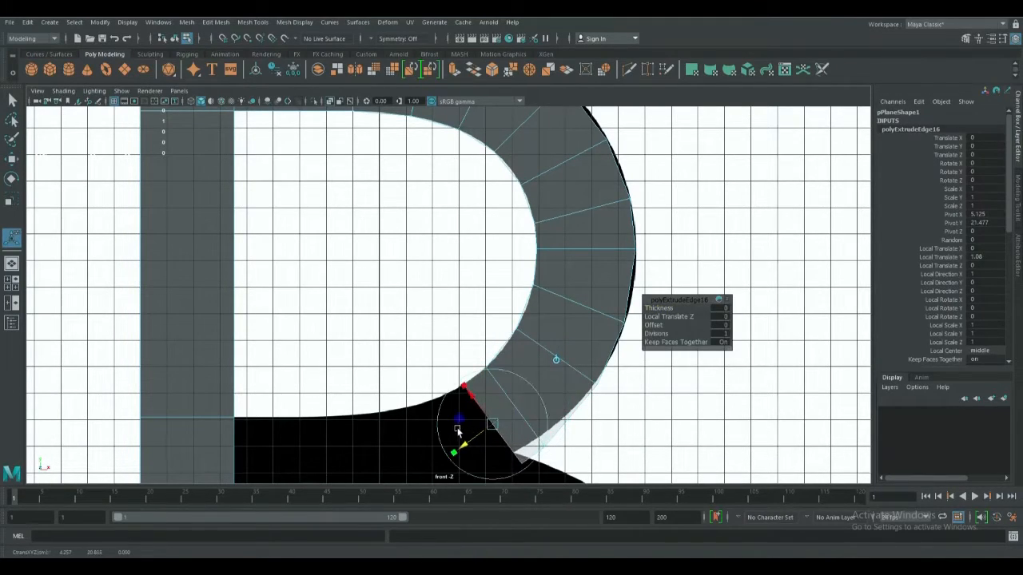
{"action": "key", "text": "r"}
Move the outer vertex of the upper bowl's end edge onto the notch point where the two bowls meet
{"action": "scroll", "coordinate": [540, 420], "scroll_direction": "up", "scroll_amount": 4}
{"action": "middle_click_drag", "start_coordinate": [544, 421], "coordinate": [547, 140], "text": "alt"}
{"action": "middle_click_drag", "start_coordinate": [587, 202], "coordinate": [568, 291], "text": "alt"}
{"action": "right_click_drag", "start_coordinate": [569, 278], "coordinate": [529, 275]}
{"action": "left_click_drag", "start_coordinate": [590, 303], "coordinate": [525, 368]}
{"action": "key", "text": "w"}
{"action": "left_click_drag", "start_coordinate": [555, 290], "coordinate": [554, 273]}
{"action": "left_click_drag", "start_coordinate": [607, 320], "coordinate": [573, 312]}
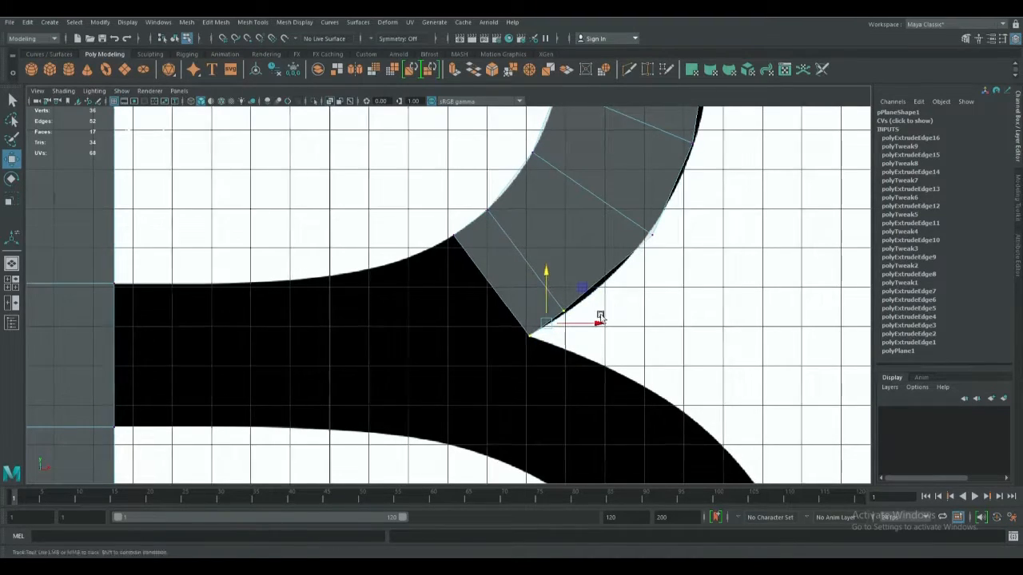
Move the outer vertex just above the notch onto the upper bowl's outer curve
{"action": "middle_click_drag", "start_coordinate": [565, 316], "coordinate": [493, 347], "text": "alt"}
{"action": "left_click_drag", "start_coordinate": [490, 342], "coordinate": [586, 336]}
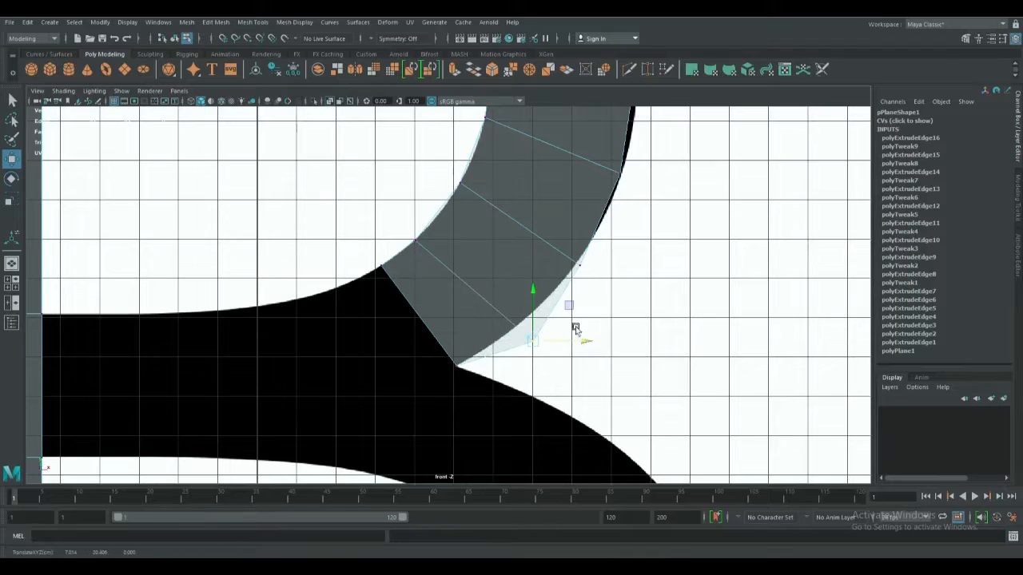
{"action": "left_click_drag", "start_coordinate": [533, 291], "coordinate": [533, 267]}
{"action": "left_click_drag", "start_coordinate": [587, 318], "coordinate": [581, 318]}
Adjust the inner vertices near the upper bowl's lower end to match the inner curve
{"action": "left_click", "coordinate": [416, 240]}
{"action": "left_click_drag", "start_coordinate": [466, 239], "coordinate": [500, 238]}
{"action": "left_click_drag", "start_coordinate": [445, 191], "coordinate": [445, 175]}
{"action": "left_click_drag", "start_coordinate": [496, 225], "coordinate": [477, 226]}
Adjust both end vertices of the diagonal edge in the upper bowl's lower part to fit the inner and outer curves
{"action": "middle_click_drag", "start_coordinate": [496, 211], "coordinate": [468, 319], "text": "alt"}
{"action": "left_click", "coordinate": [552, 371]}
{"action": "left_click", "coordinate": [431, 289], "text": "shift"}
{"action": "left_click_drag", "start_coordinate": [491, 282], "coordinate": [493, 267]}
{"action": "left_click_drag", "start_coordinate": [541, 320], "coordinate": [547, 320]}
{"action": "middle_click_drag", "start_coordinate": [546, 321], "coordinate": [535, 351], "text": "alt"}
{"action": "left_click", "coordinate": [547, 391]}
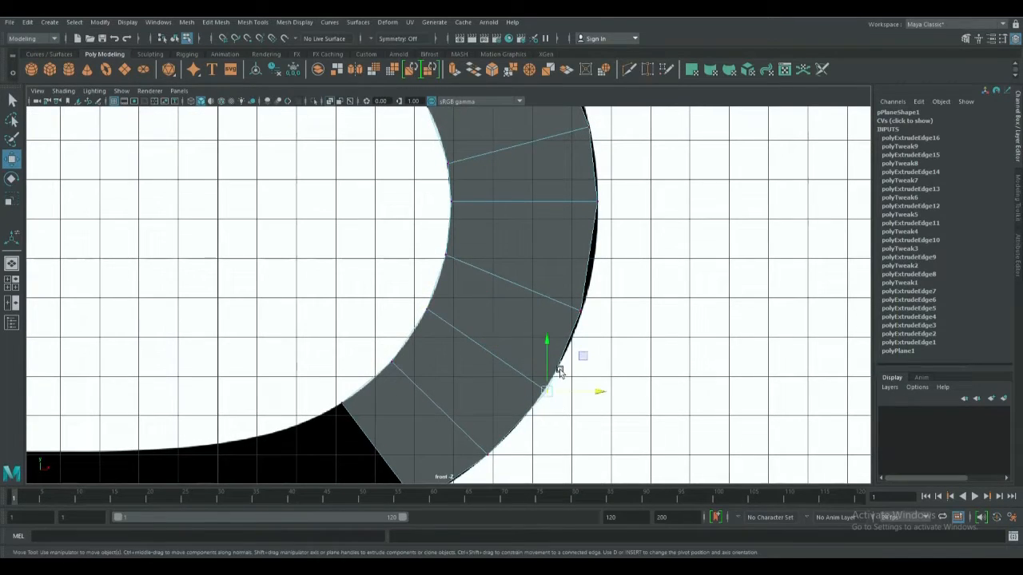
{"action": "left_click_drag", "start_coordinate": [593, 391], "coordinate": [593, 391]}
{"action": "left_click_drag", "start_coordinate": [545, 337], "coordinate": [545, 336]}
Move the outer vertices along the upper bowl's outermost side onto the reference outline
{"action": "middle_click_drag", "start_coordinate": [564, 349], "coordinate": [518, 381], "text": "alt"}
{"action": "left_click", "coordinate": [534, 343]}
{"action": "left_click_drag", "start_coordinate": [532, 291], "coordinate": [532, 290]}
{"action": "left_click_drag", "start_coordinate": [589, 346], "coordinate": [589, 346]}
{"action": "left_click_drag", "start_coordinate": [539, 300], "coordinate": [540, 290]}
{"action": "left_click_drag", "start_coordinate": [591, 336], "coordinate": [595, 338]}
{"action": "middle_click_drag", "start_coordinate": [548, 330], "coordinate": [544, 456], "text": "alt"}
{"action": "left_click", "coordinate": [544, 363]}
{"action": "middle_click_drag", "start_coordinate": [545, 362], "coordinate": [577, 460], "text": "alt"}
{"action": "left_click", "coordinate": [536, 334]}
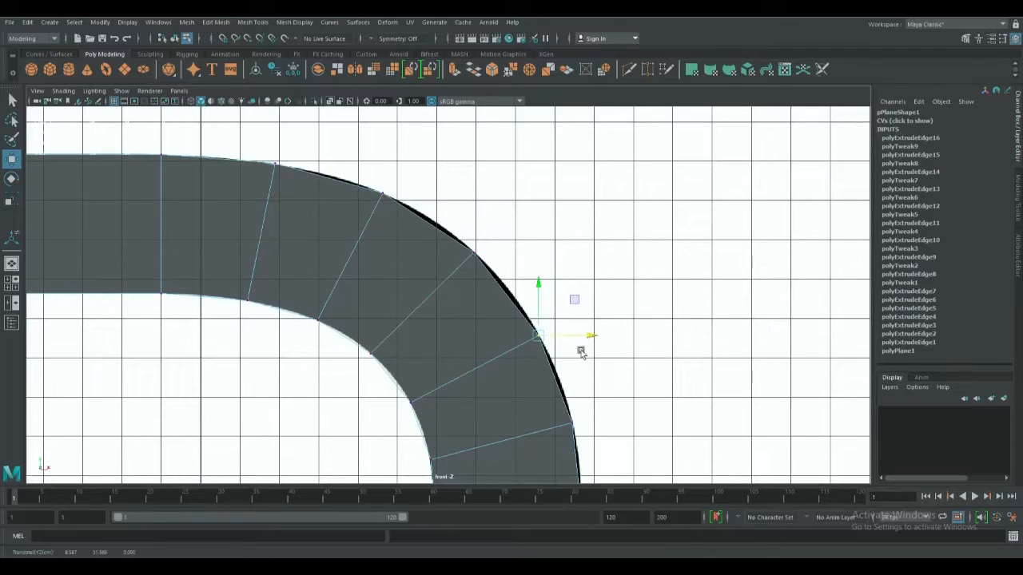
Examine how closely the upper bowl's mesh follows the reference outline
{"action": "scroll", "coordinate": [582, 347], "scroll_direction": "down", "scroll_amount": 5}
{"action": "middle_click_drag", "start_coordinate": [496, 378], "coordinate": [517, 358], "text": "alt"}
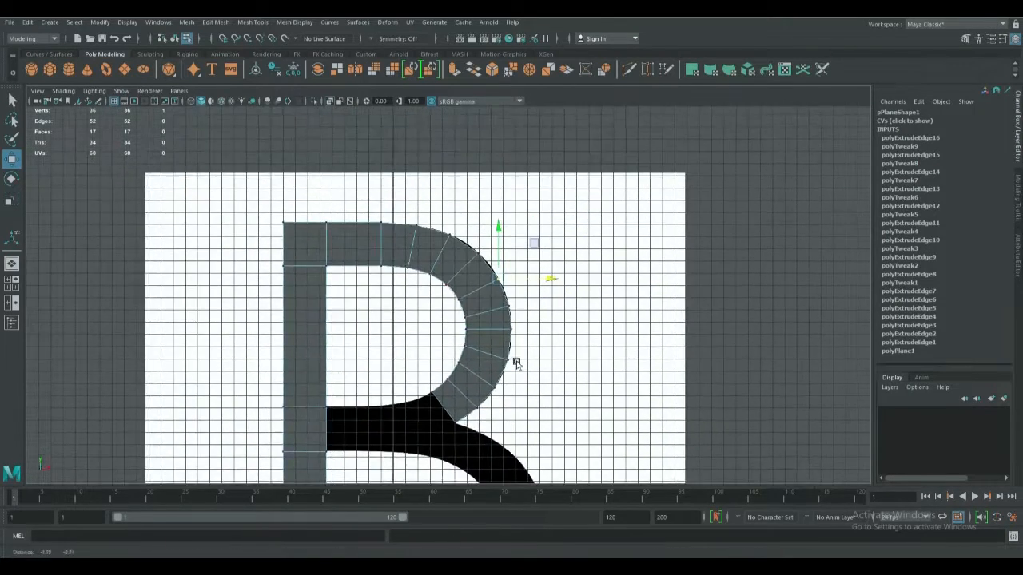
{"action": "scroll", "coordinate": [517, 364], "scroll_direction": "up", "scroll_amount": 5}
{"action": "scroll", "coordinate": [516, 366], "scroll_direction": "up", "scroll_amount": 3}
{"action": "middle_click_drag", "start_coordinate": [530, 234], "coordinate": [523, 256], "text": "alt"}
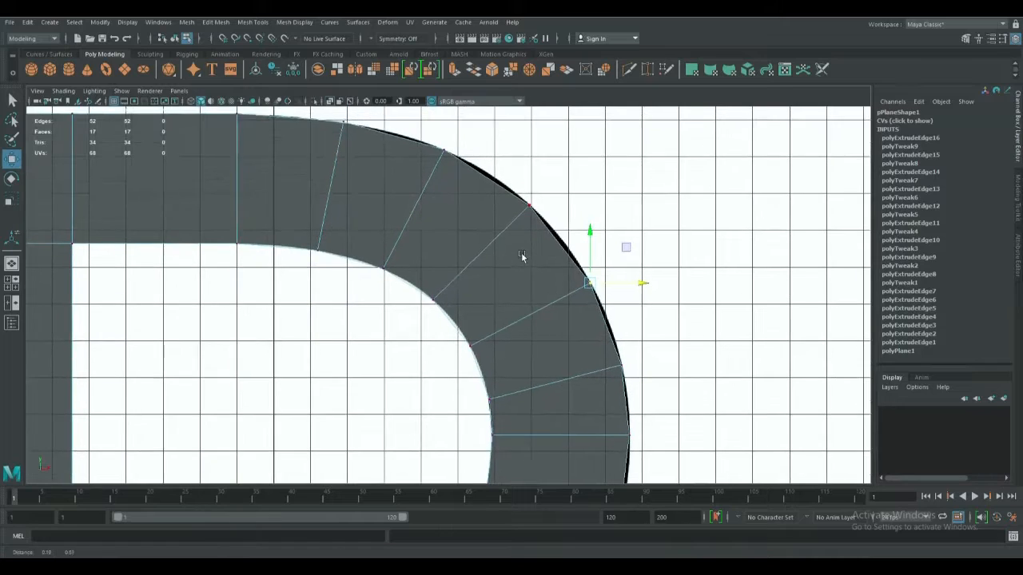
{"action": "middle_click_drag", "start_coordinate": [516, 394], "coordinate": [498, 120], "text": "alt"}
{"action": "middle_click_drag", "start_coordinate": [493, 362], "coordinate": [566, 249], "text": "alt"}
{"action": "scroll", "coordinate": [560, 357], "scroll_direction": "down", "scroll_amount": 5}
{"action": "scroll", "coordinate": [560, 354], "scroll_direction": "down", "scroll_amount": 3}
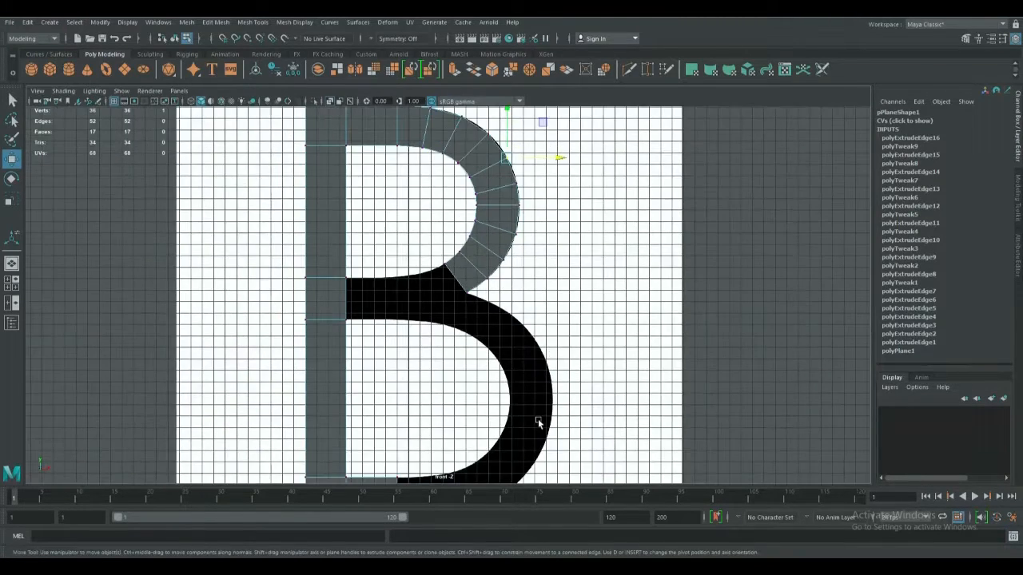
Extrude the bottom bar's end edge about 2.346 units, then rotate and move it to follow the lower bowl
{"action": "middle_click_drag", "start_coordinate": [537, 419], "coordinate": [570, 334], "text": "alt"}
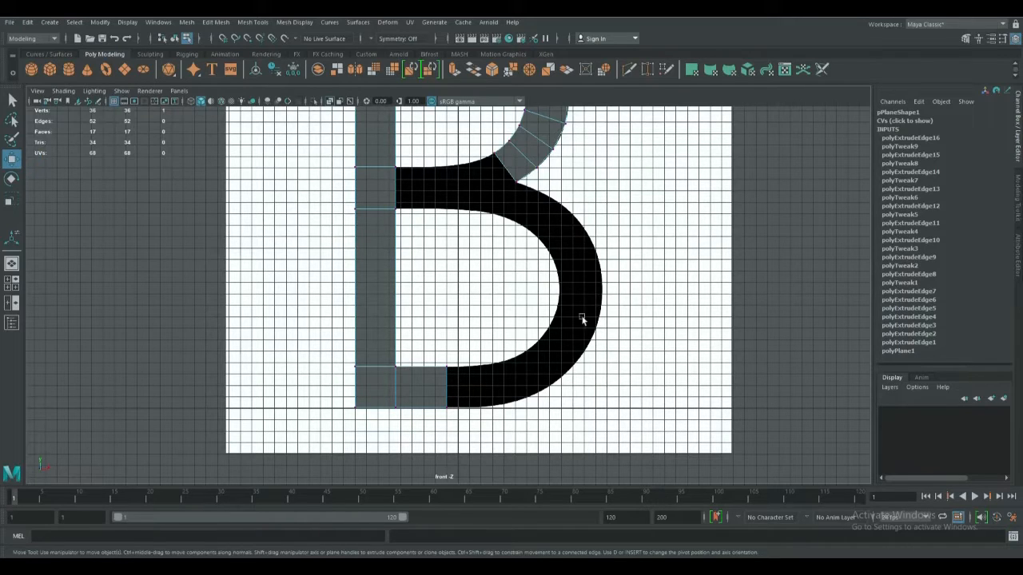
{"action": "scroll", "coordinate": [522, 430], "scroll_direction": "up", "scroll_amount": 6}
{"action": "middle_click_drag", "start_coordinate": [523, 427], "coordinate": [542, 203], "text": "alt"}
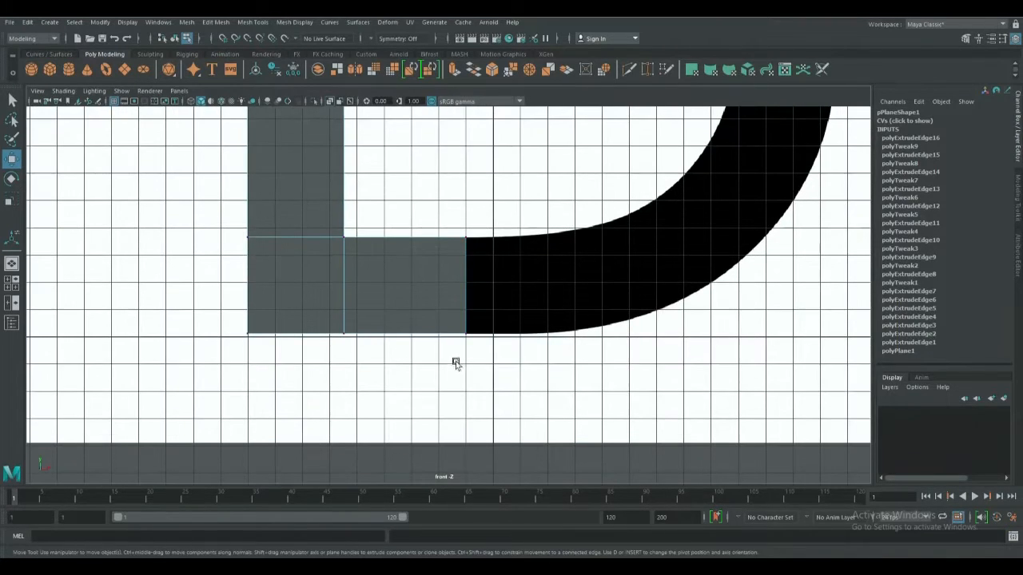
{"action": "right_click_drag", "start_coordinate": [464, 282], "coordinate": [450, 244]}
{"action": "left_click", "coordinate": [462, 273]}
{"action": "key", "text": "ctrl+e"}
{"action": "left_click_drag", "start_coordinate": [495, 288], "coordinate": [578, 276]}
{"action": "key", "text": "e"}
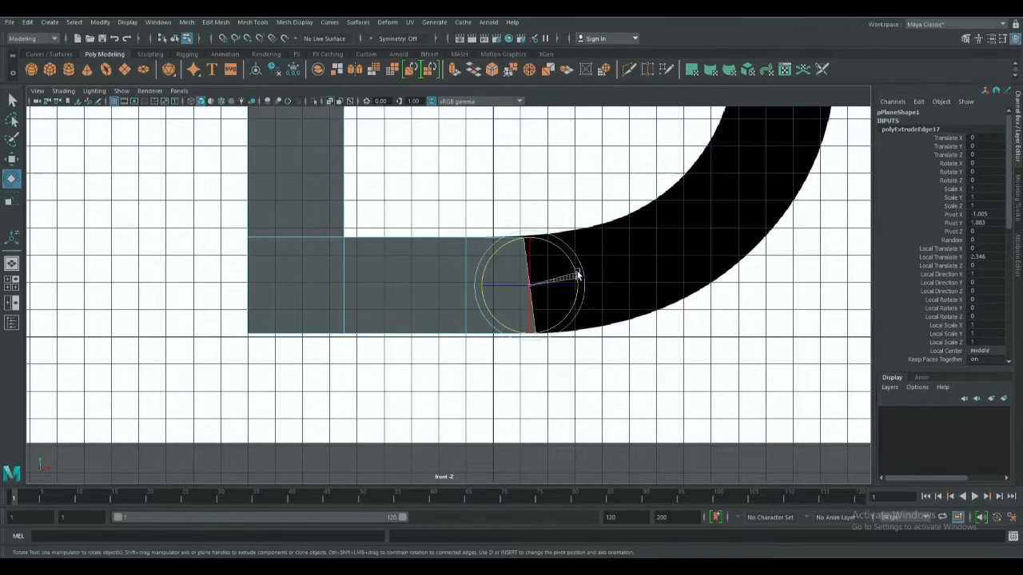
{"action": "key", "text": "w"}
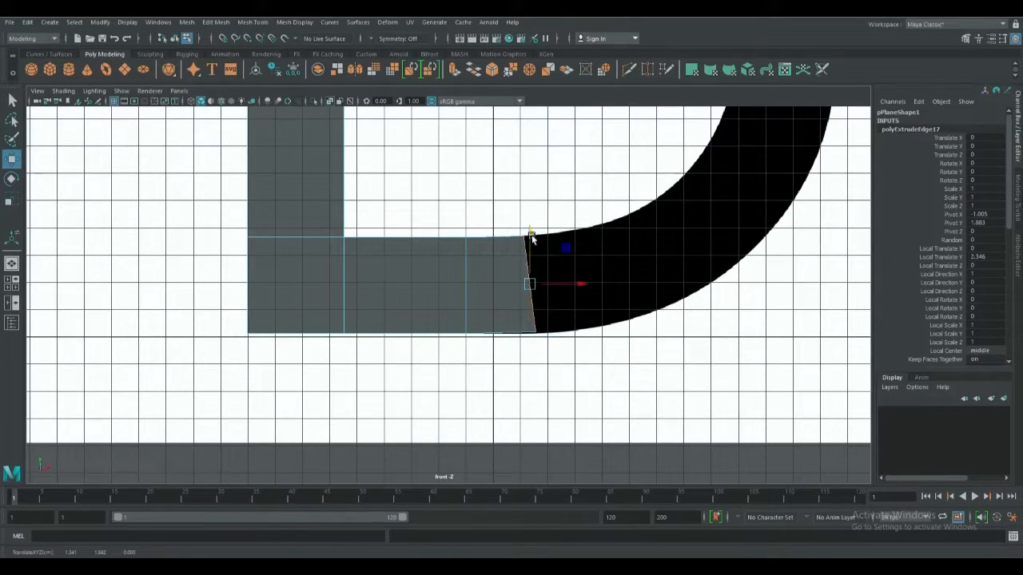
Extrude the lower bowl's end edge about 2.502 units along the stroke
{"action": "key", "text": "ctrl+e"}
{"action": "left_click_drag", "start_coordinate": [576, 279], "coordinate": [630, 274]}
{"action": "key", "text": "e"}
{"action": "middle_click_drag", "start_coordinate": [635, 260], "coordinate": [509, 319], "text": "alt"}
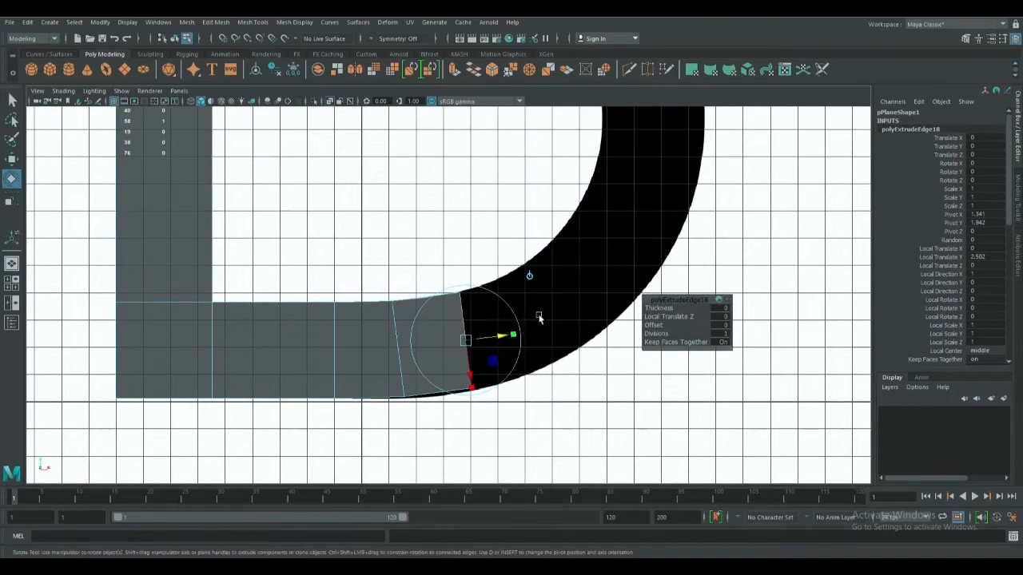
Extrude the next lower bowl segment about 2.941 units, then rotate and move its end edge to span the stroke
{"action": "left_click_drag", "start_coordinate": [508, 316], "coordinate": [587, 302]}
{"action": "key", "text": "ctrl+e"}
{"action": "key", "text": "e"}
{"action": "key", "text": "w"}
{"action": "left_click_drag", "start_coordinate": [546, 276], "coordinate": [548, 260]}
{"action": "middle_click_drag", "start_coordinate": [529, 298], "coordinate": [445, 373], "text": "alt"}
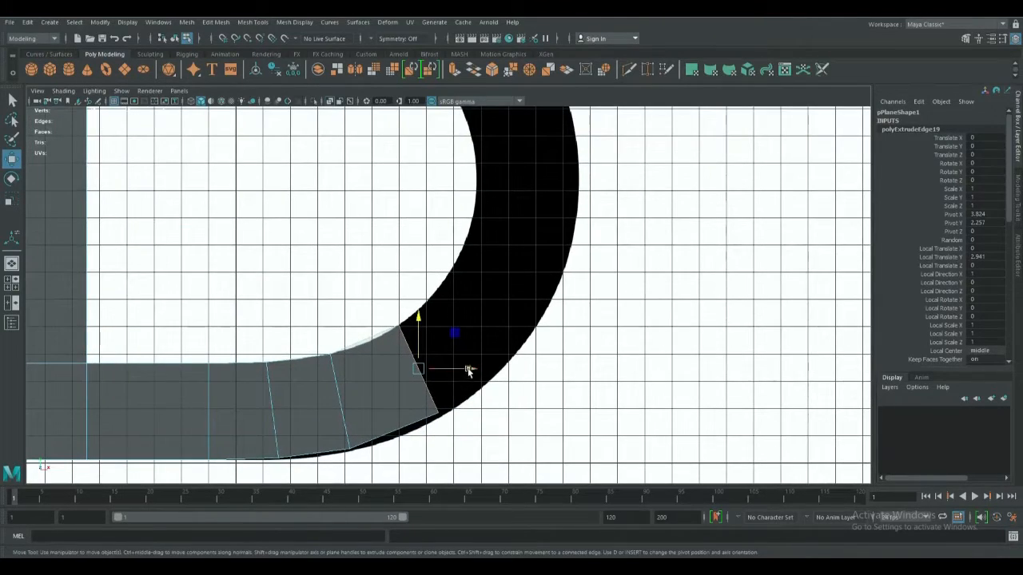
Extrude the lower bowl's end edge about 3.619 units up the bend, then rotate and move it onto the curve
{"action": "key", "text": "e"}
{"action": "left_click_drag", "start_coordinate": [460, 346], "coordinate": [513, 268]}
{"action": "key", "text": "ctrl+e"}
{"action": "key", "text": "e"}
{"action": "left_click_drag", "start_coordinate": [547, 301], "coordinate": [539, 279]}
{"action": "key", "text": "w"}
{"action": "left_click_drag", "start_coordinate": [553, 320], "coordinate": [522, 316]}
{"action": "left_click_drag", "start_coordinate": [475, 272], "coordinate": [545, 279]}
{"action": "middle_click_drag", "start_coordinate": [546, 280], "coordinate": [506, 364], "text": "alt"}
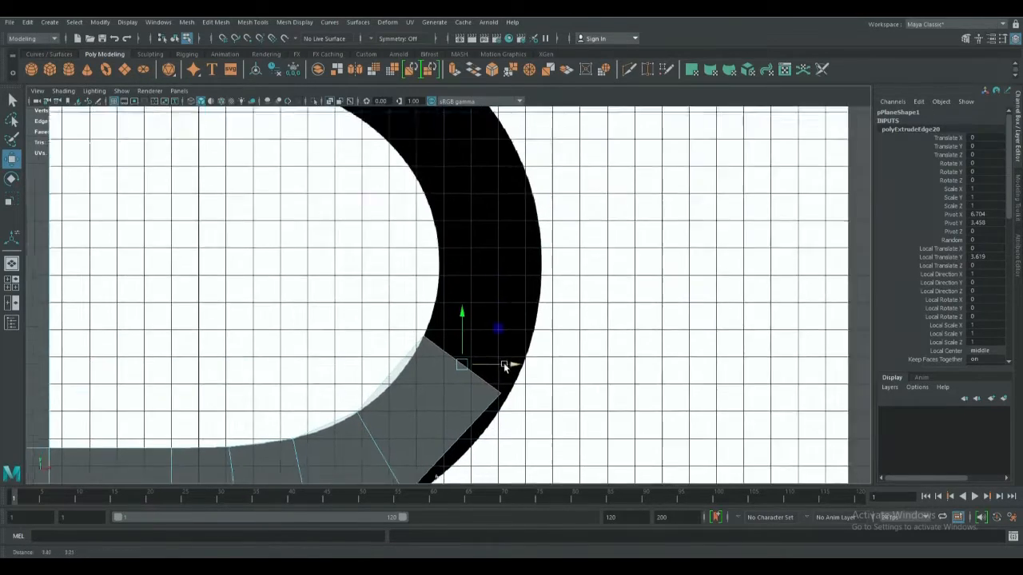
Extrude the next segment about 4.153 units, then rotate its end edge horizontal and move it across the lower bowl's stroke
{"action": "key", "text": "ctrl+e"}
{"action": "left_click_drag", "start_coordinate": [480, 342], "coordinate": [522, 231]}
{"action": "key", "text": "e"}
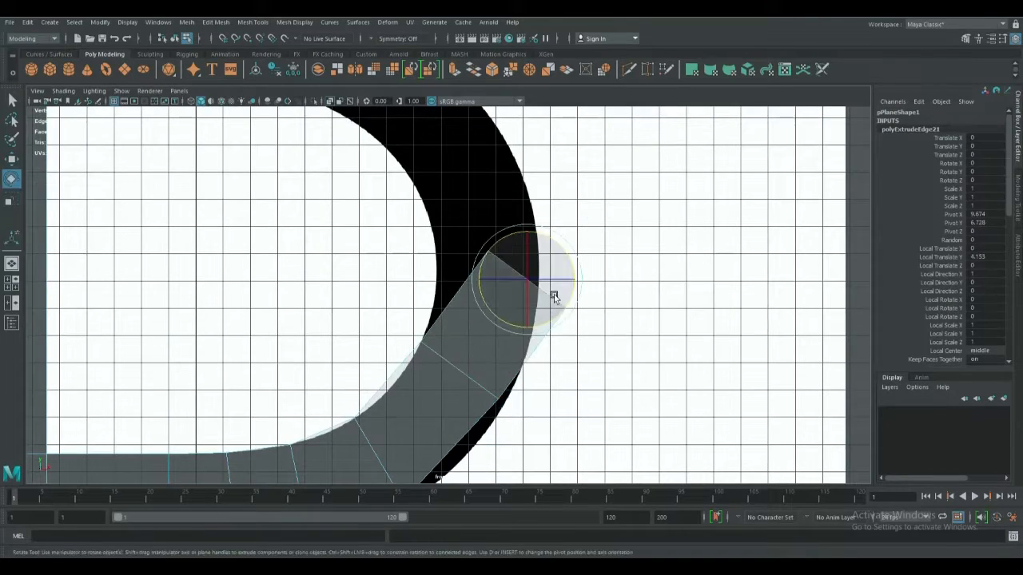
{"action": "left_click_drag", "start_coordinate": [572, 263], "coordinate": [537, 283]}
{"action": "key", "text": "w"}
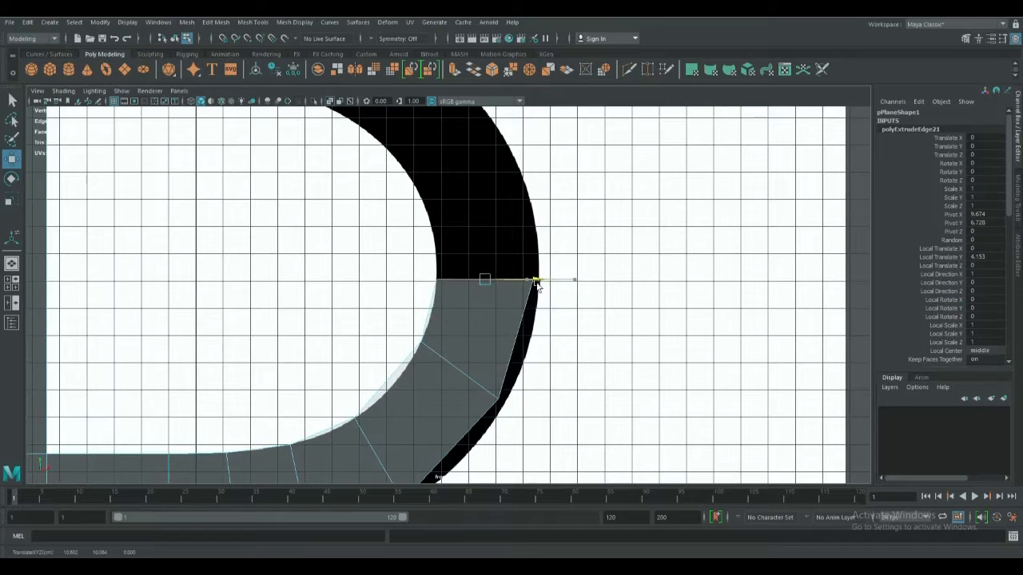
Extrude the lower bowl's horizontal end edge about 3.048 units upward, then rotate and move it to follow the curve
{"action": "left_click_drag", "start_coordinate": [483, 235], "coordinate": [470, 158]}
{"action": "key", "text": "ctrl+e"}
{"action": "key", "text": "r"}
{"action": "key", "text": "e"}
{"action": "mouse_move", "coordinate": [532, 178]}
{"action": "left_mouse_down"}
{"action": "mouse_move", "coordinate": [523, 154]}
{"action": "mouse_move", "coordinate": [521, 192]}
{"action": "left_mouse_up"}
{"action": "key", "text": "w"}
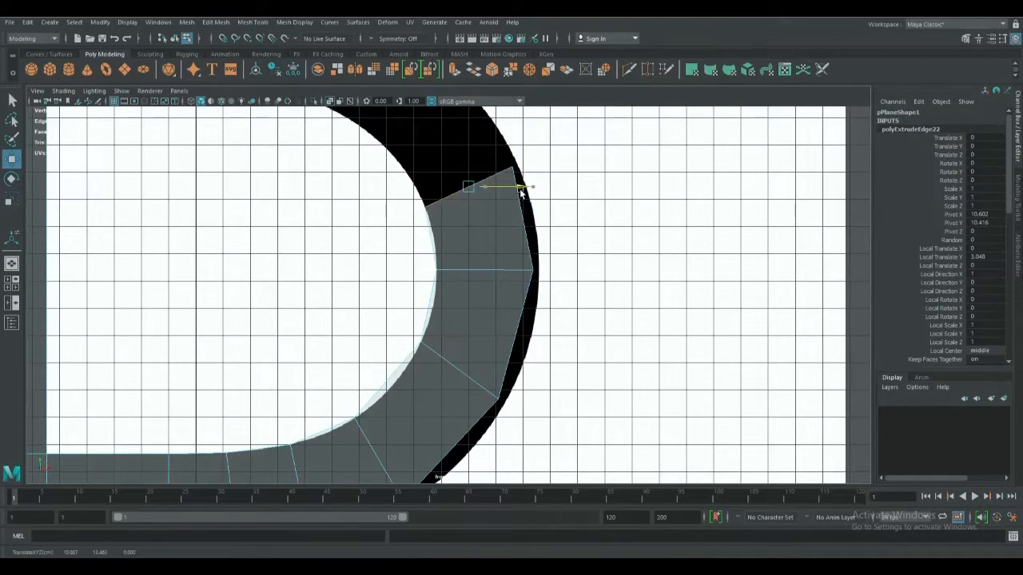
{"action": "left_click_drag", "start_coordinate": [468, 140], "coordinate": [467, 130]}
{"action": "left_click_drag", "start_coordinate": [520, 177], "coordinate": [516, 181]}
Extrude the next upper-curve segment of the lower bowl about 3.432 units, then rotate and move its end edge to span the stroke
{"action": "middle_click_drag", "start_coordinate": [492, 182], "coordinate": [581, 293], "text": "alt"}
{"action": "key", "text": "ctrl+e"}
{"action": "left_click_drag", "start_coordinate": [548, 268], "coordinate": [481, 177]}
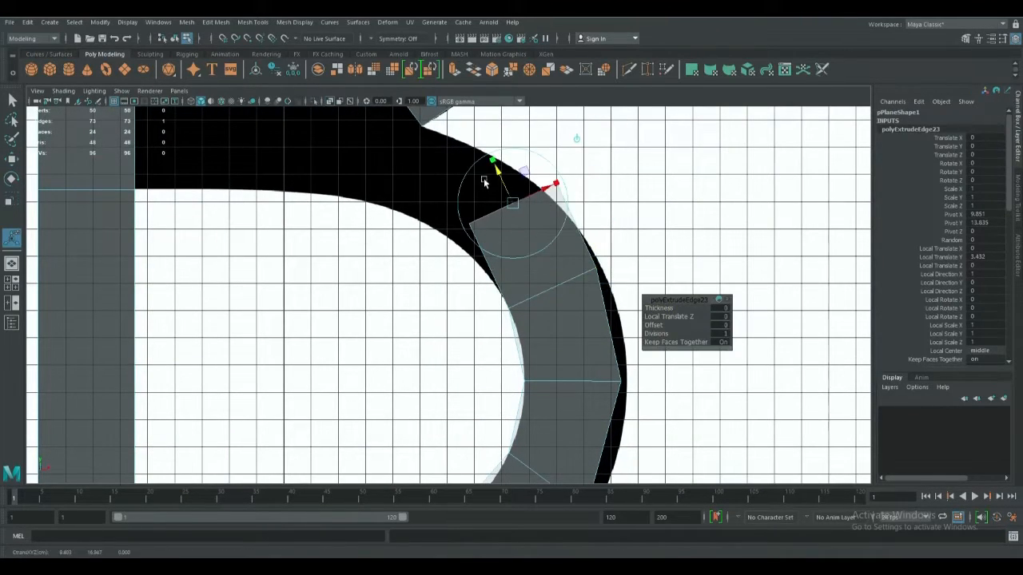
{"action": "key", "text": "e"}
{"action": "left_click_drag", "start_coordinate": [557, 194], "coordinate": [513, 174]}
{"action": "key", "text": "w"}
{"action": "left_click_drag", "start_coordinate": [571, 218], "coordinate": [558, 219]}
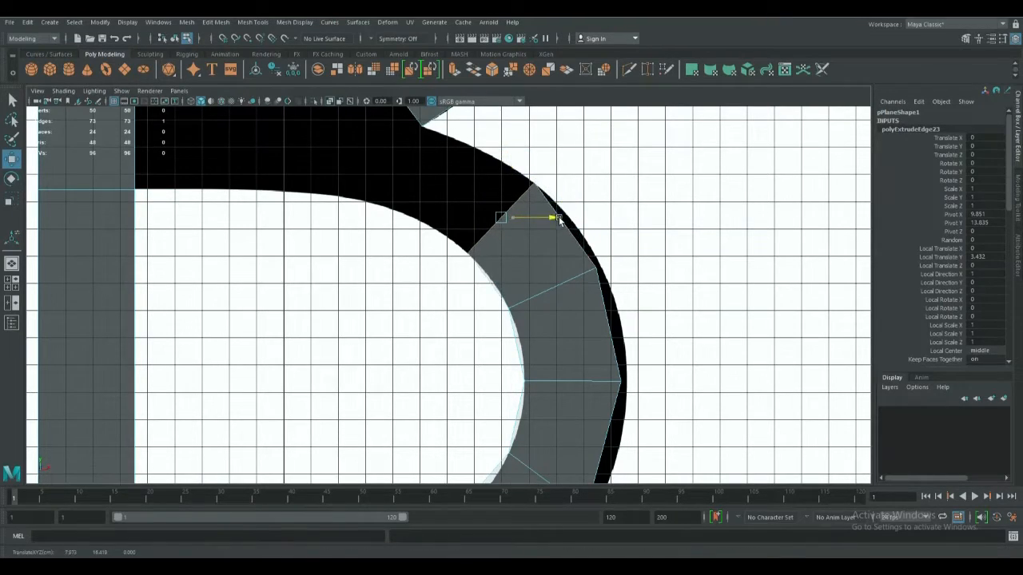
Extrude the lower bowl's end edge about 2.819 units toward the notch, then rotate and move it to fit the stroke
{"action": "key", "text": "ctrl+e"}
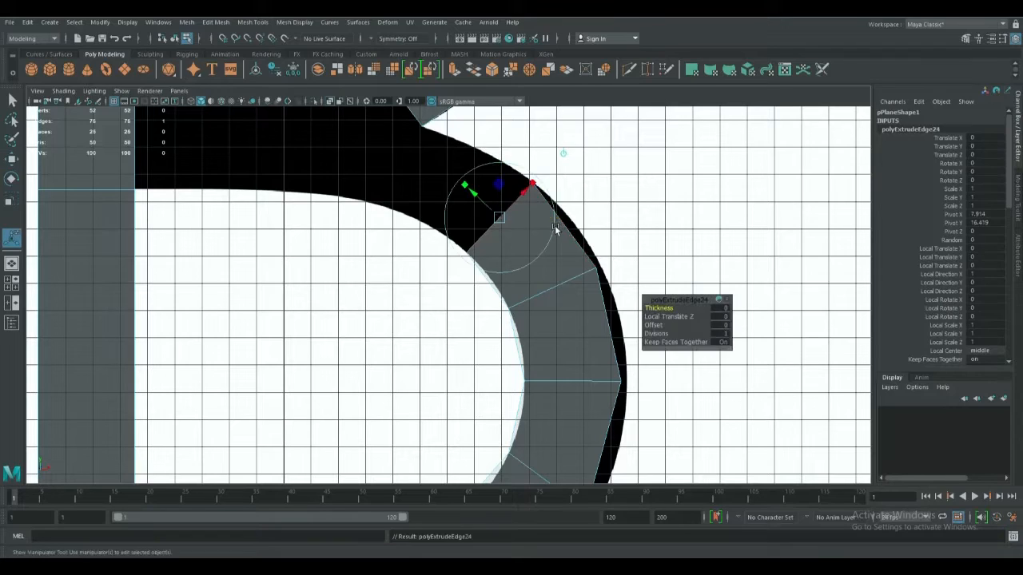
{"action": "left_click_drag", "start_coordinate": [495, 215], "coordinate": [459, 122]}
{"action": "key", "text": "e"}
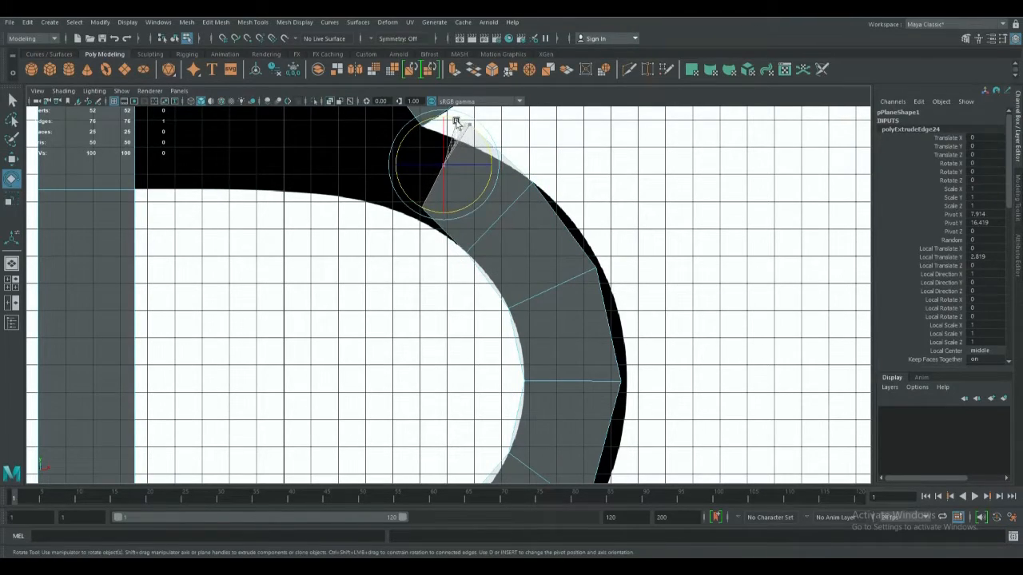
{"action": "key", "text": "w"}
{"action": "left_click_drag", "start_coordinate": [494, 166], "coordinate": [504, 167]}
{"action": "left_click_drag", "start_coordinate": [449, 123], "coordinate": [448, 143]}
{"action": "left_click_drag", "start_coordinate": [505, 184], "coordinate": [491, 184]}
{"action": "left_click_drag", "start_coordinate": [446, 132], "coordinate": [448, 136]}
{"action": "left_click_drag", "start_coordinate": [448, 131], "coordinate": [448, 130]}
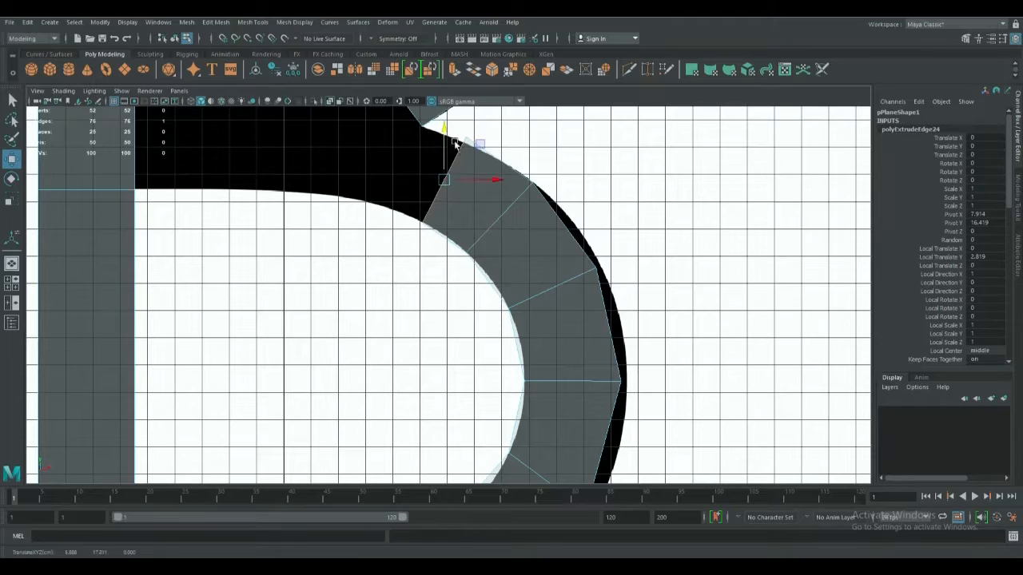
Extrude the lower bowl's end edge about 1.642 units to the notch, then rotate and move it into line
{"action": "key", "text": "ctrl+e"}
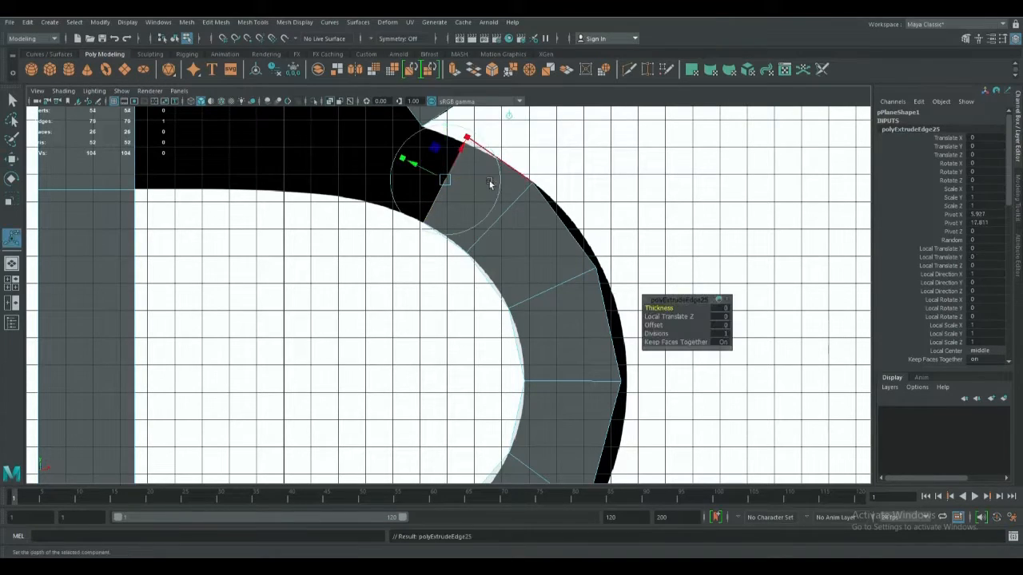
{"action": "left_click_drag", "start_coordinate": [416, 166], "coordinate": [373, 151]}
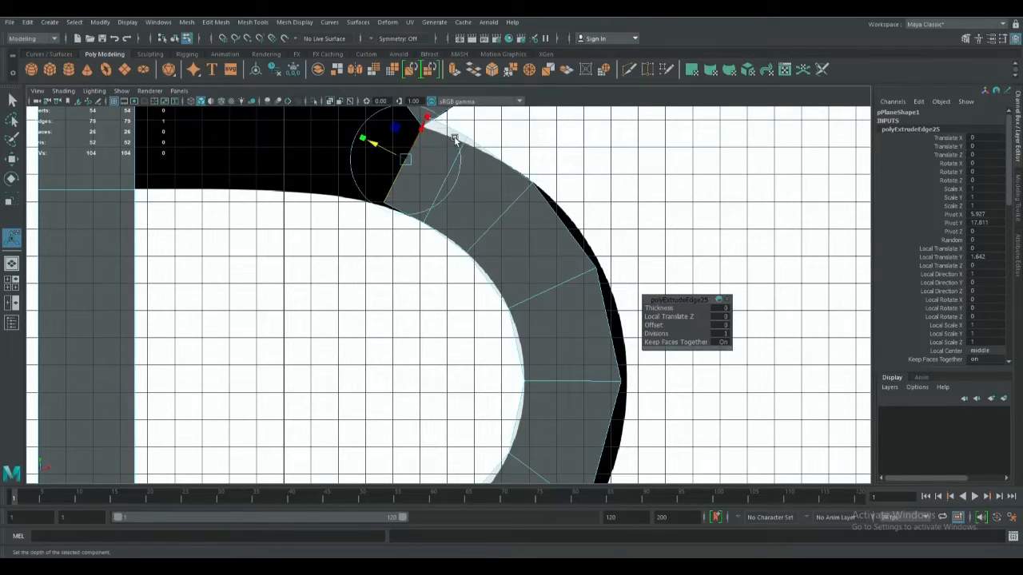
{"action": "key", "text": "e"}
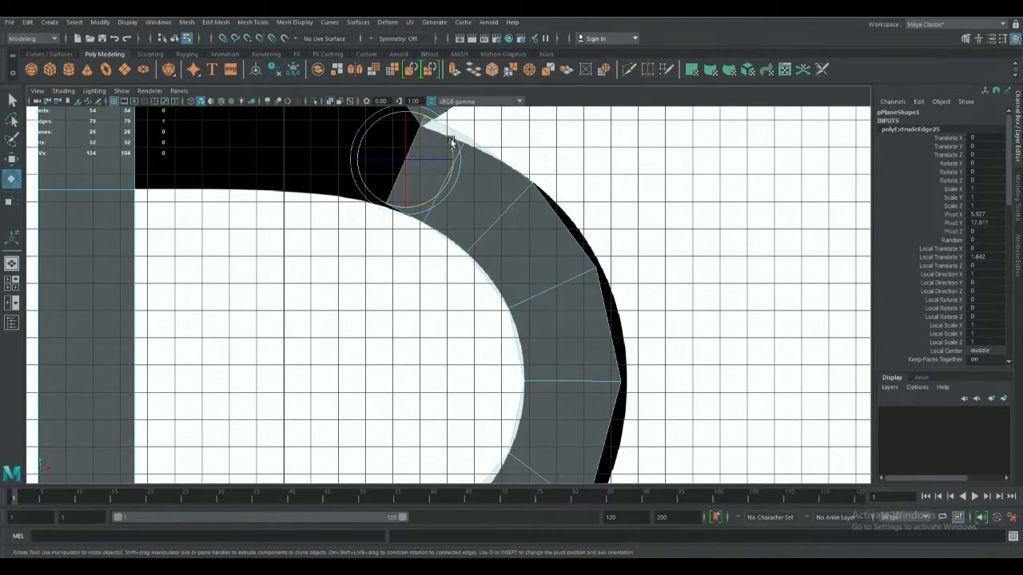
{"action": "key", "text": "w"}
{"action": "left_click_drag", "start_coordinate": [405, 116], "coordinate": [404, 122]}
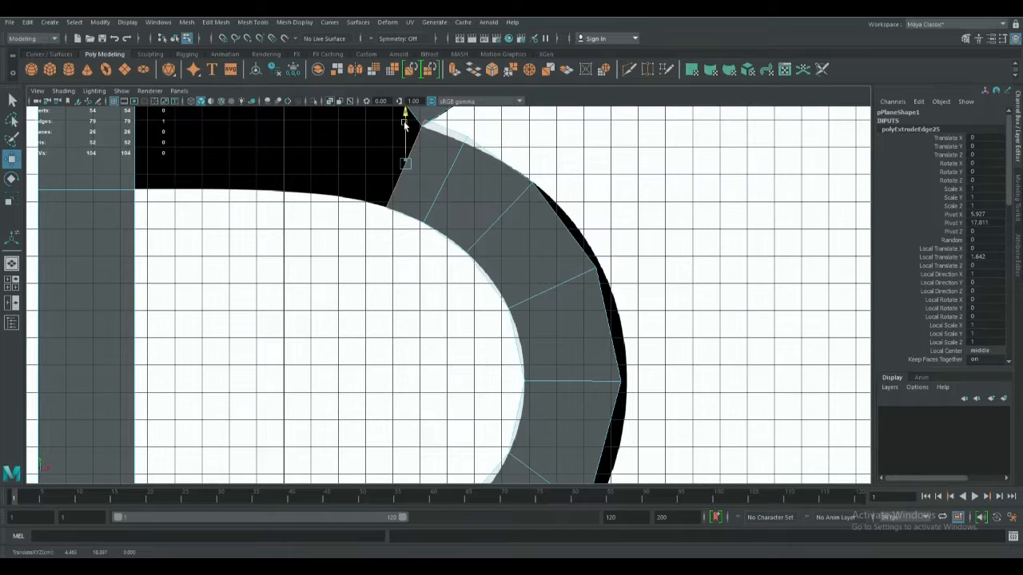
Move the lower bowl's end vertex onto the notch point and the neighbouring outer vertex onto the outer curve
{"action": "scroll", "coordinate": [470, 150], "scroll_direction": "up", "scroll_amount": 3}
{"action": "middle_click_drag", "start_coordinate": [474, 158], "coordinate": [451, 366], "text": "alt"}
{"action": "right_click_drag", "start_coordinate": [422, 255], "coordinate": [361, 257]}
{"action": "left_click", "coordinate": [385, 223]}
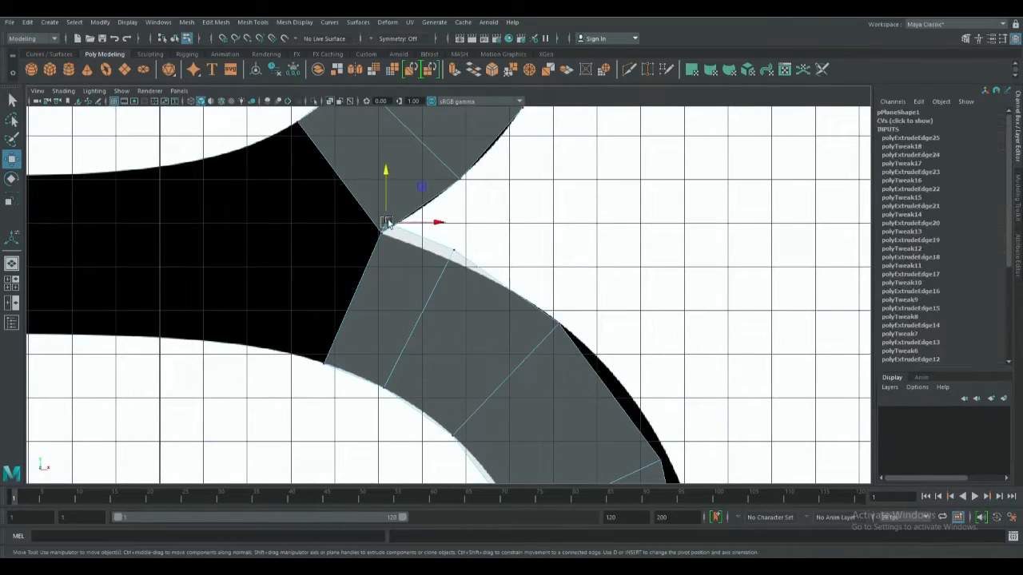
{"action": "left_click_drag", "start_coordinate": [383, 170], "coordinate": [382, 181]}
{"action": "left_click_drag", "start_coordinate": [438, 234], "coordinate": [435, 235]}
{"action": "left_click", "coordinate": [455, 254]}
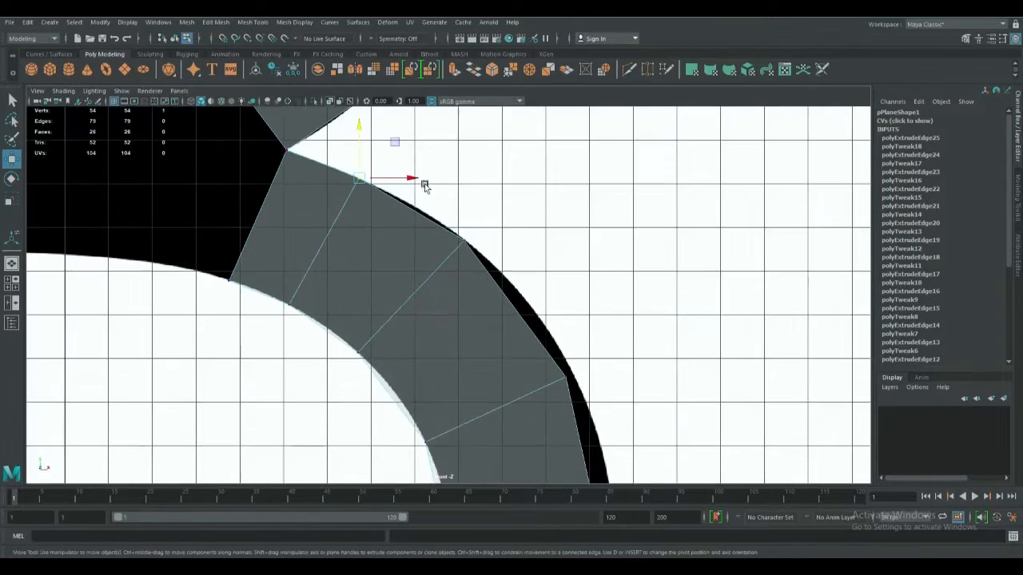
Move the outer vertices of the lower bowl's horizontal edge and the edge above it onto the outer outline
{"action": "middle_click_drag", "start_coordinate": [505, 367], "coordinate": [429, 220], "text": "alt"}
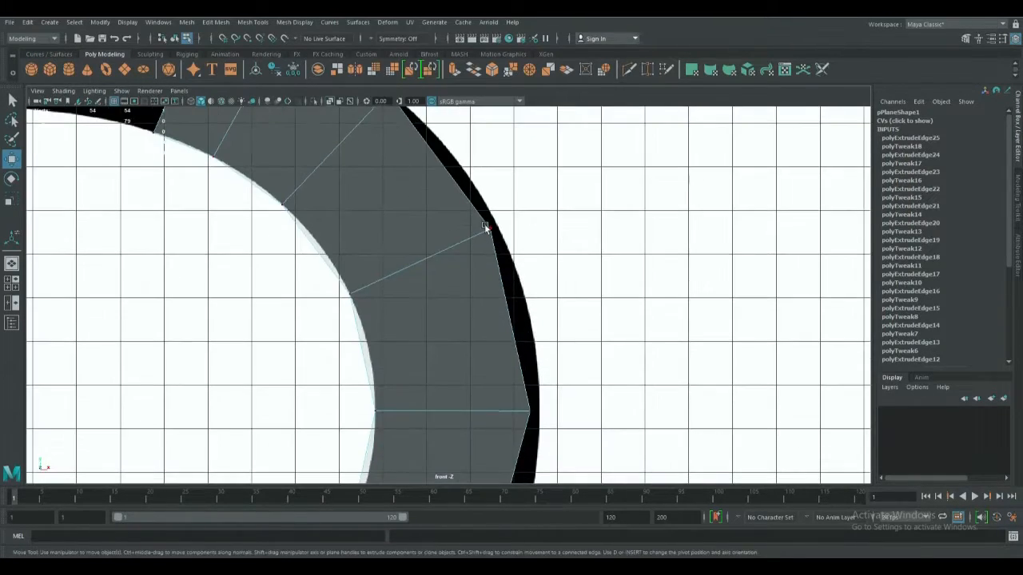
{"action": "left_click_drag", "start_coordinate": [530, 231], "coordinate": [544, 232]}
{"action": "middle_click_drag", "start_coordinate": [534, 295], "coordinate": [491, 162], "text": "alt"}
{"action": "left_click", "coordinate": [487, 277]}
{"action": "left_click_drag", "start_coordinate": [534, 279], "coordinate": [542, 278]}
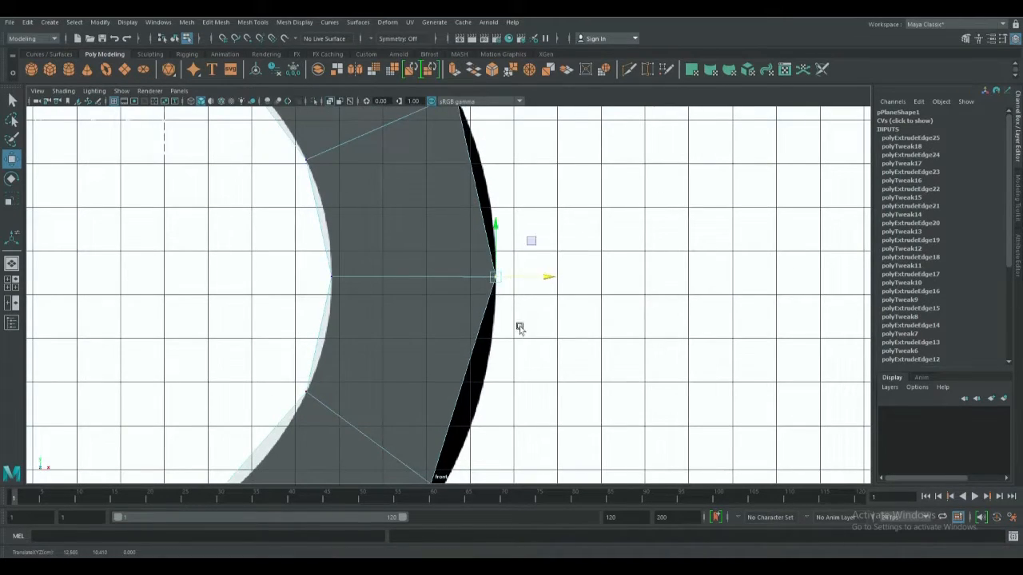
Move the two outer vertices on the lower bowl's bottom bend onto the outer outline
{"action": "middle_click_drag", "start_coordinate": [532, 312], "coordinate": [531, 152], "text": "alt"}
{"action": "left_click", "coordinate": [429, 321]}
{"action": "left_click", "coordinate": [481, 324]}
{"action": "left_click", "coordinate": [431, 323]}
{"action": "left_click_drag", "start_coordinate": [473, 326], "coordinate": [486, 325]}
{"action": "middle_click_drag", "start_coordinate": [475, 321], "coordinate": [566, 166], "text": "alt"}
{"action": "left_click", "coordinate": [370, 331]}
{"action": "mouse_move", "coordinate": [366, 278]}
{"action": "left_mouse_down"}
{"action": "mouse_move", "coordinate": [369, 299]}
{"action": "mouse_move", "coordinate": [370, 287]}
{"action": "left_mouse_up"}
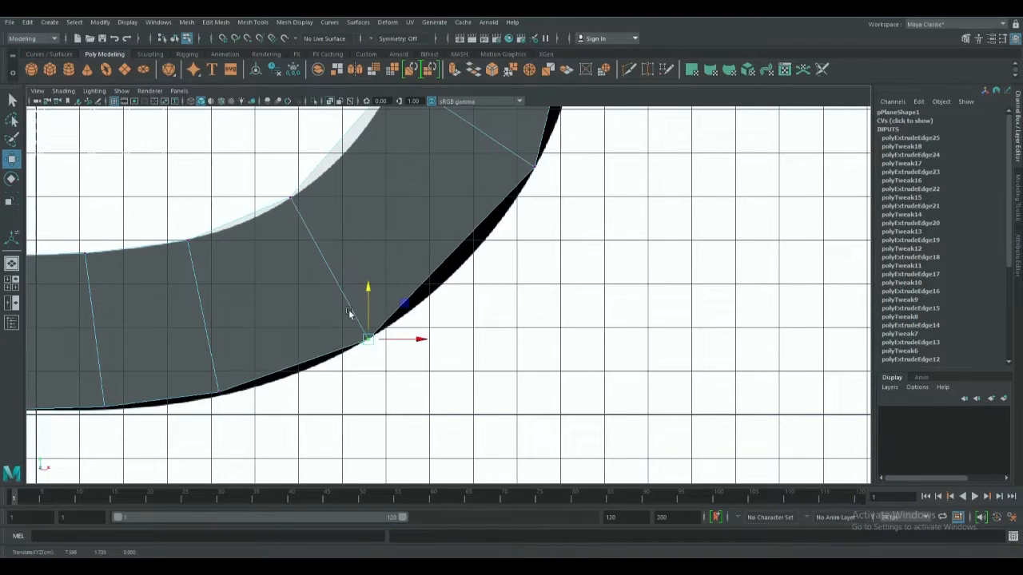
Move the two outer vertices at the start of the lower bowl's bottom bend onto the reference outline
{"action": "middle_click_drag", "start_coordinate": [349, 311], "coordinate": [482, 231], "text": "alt"}
{"action": "left_click", "coordinate": [352, 310]}
{"action": "left_click_drag", "start_coordinate": [352, 274], "coordinate": [353, 278]}
{"action": "middle_click_drag", "start_coordinate": [325, 297], "coordinate": [490, 271], "text": "alt"}
{"action": "left_click", "coordinate": [402, 301]}
{"action": "left_click_drag", "start_coordinate": [457, 301], "coordinate": [448, 301]}
{"action": "left_click_drag", "start_coordinate": [397, 250], "coordinate": [397, 260]}
{"action": "middle_click_drag", "start_coordinate": [479, 209], "coordinate": [427, 328], "text": "alt"}
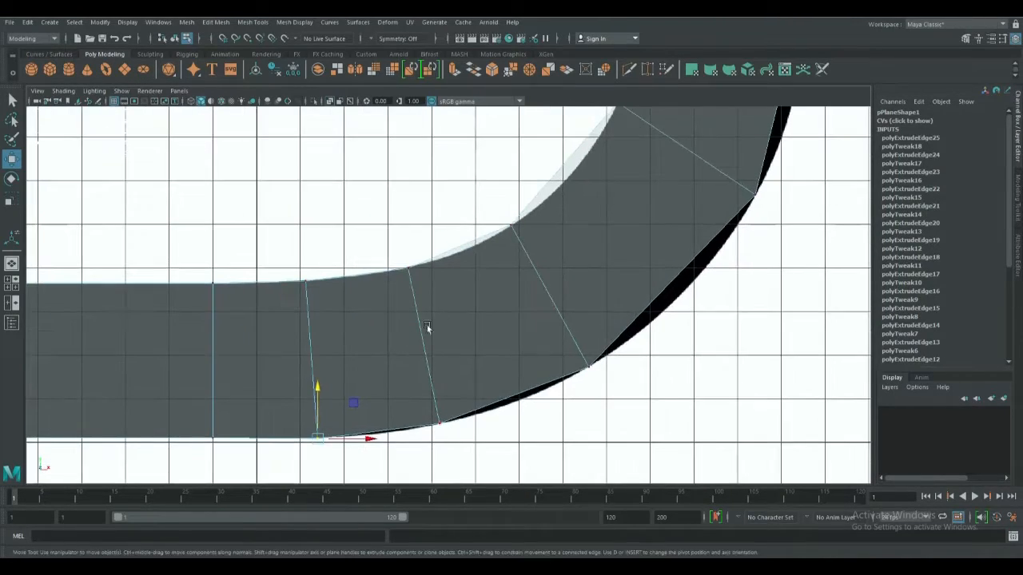
Insert edge loops across the segments of the lower bowl's bottom bend with the Insert Edge Loop tool
{"action": "left_click", "coordinate": [216, 22]}
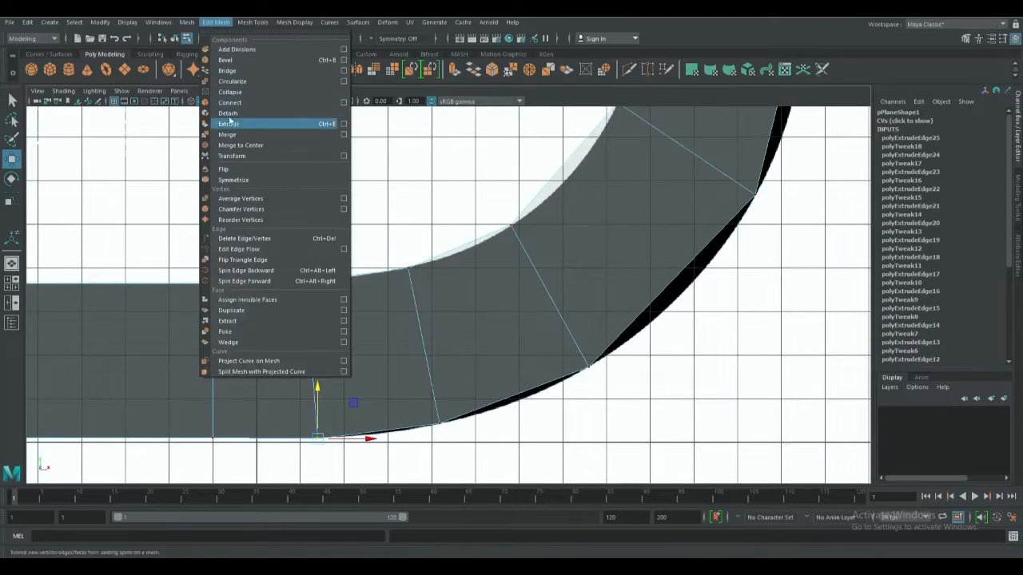
{"action": "mouse_move", "coordinate": [186, 22]}
{"action": "mouse_move", "coordinate": [252, 22]}
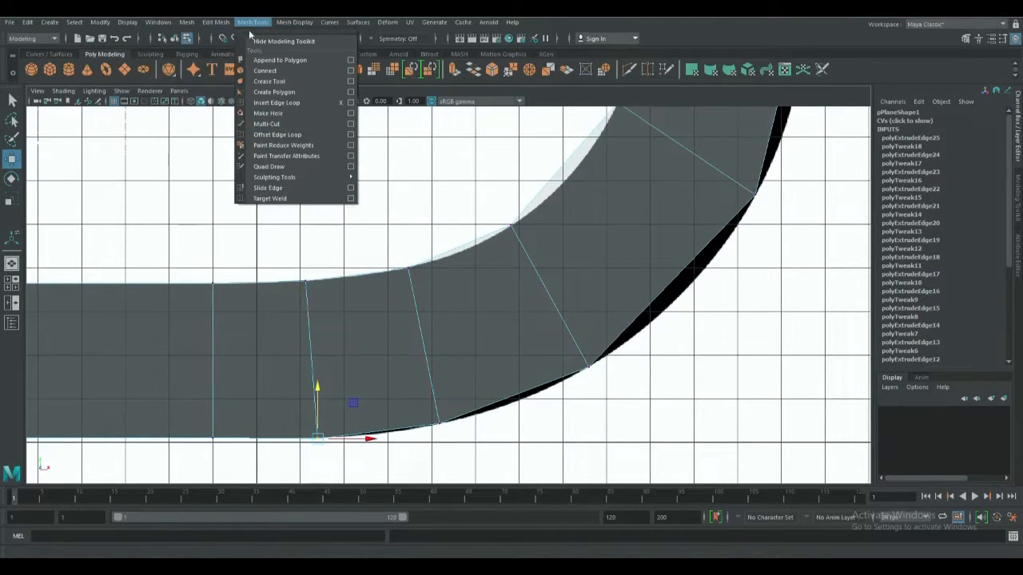
{"action": "left_click", "coordinate": [272, 101]}
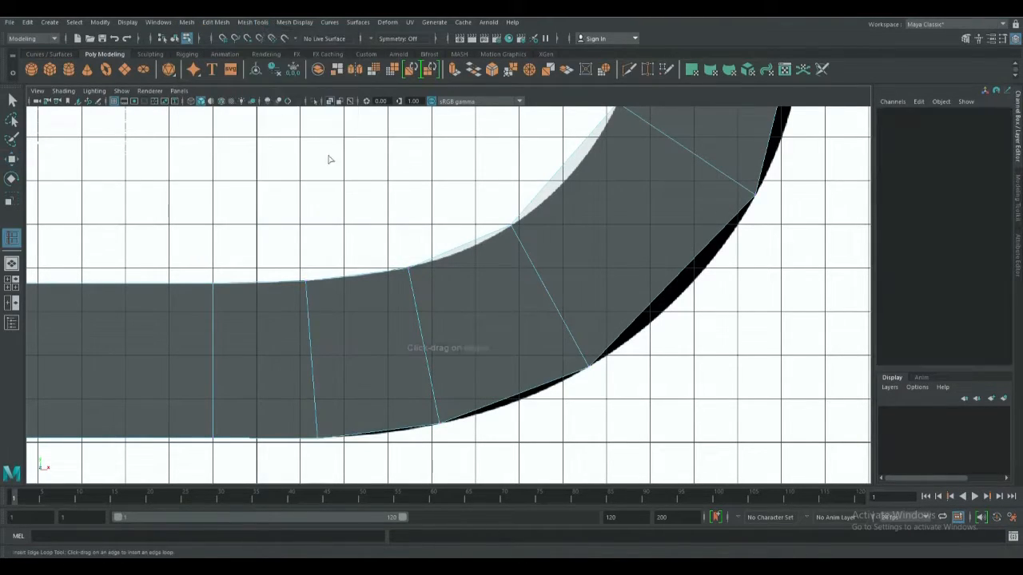
{"action": "left_click", "coordinate": [511, 399]}
{"action": "left_click", "coordinate": [384, 434]}
{"action": "middle_click_drag", "start_coordinate": [529, 356], "coordinate": [350, 405], "text": "alt"}
{"action": "left_click", "coordinate": [492, 334]}
Insert edge loops across the long segments of the lower bowl's upper curve
{"action": "middle_click_drag", "start_coordinate": [530, 276], "coordinate": [502, 316], "text": "alt"}
{"action": "left_click", "coordinate": [499, 312]}
{"action": "left_click", "coordinate": [477, 312]}
{"action": "left_click", "coordinate": [506, 312]}
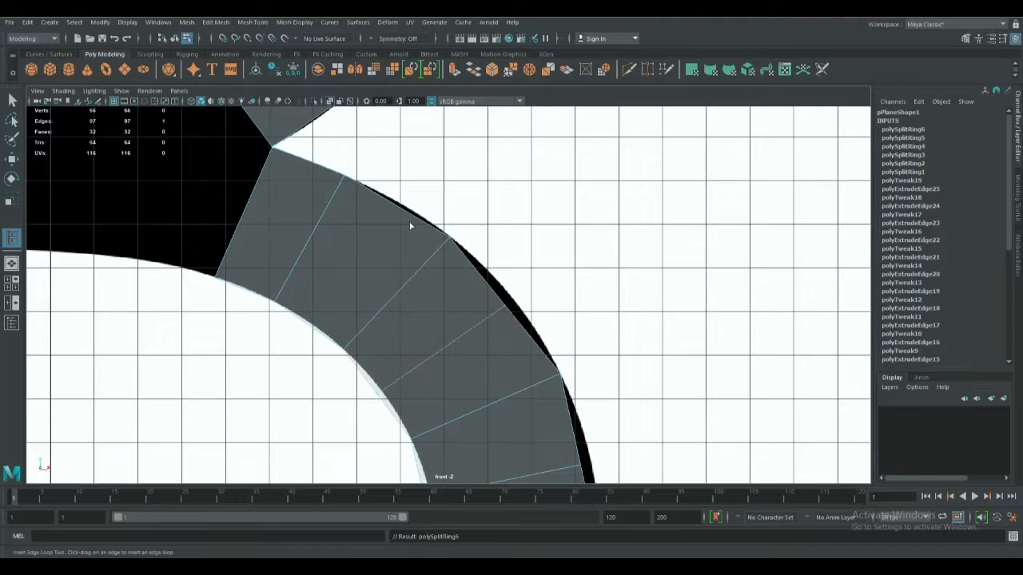
{"action": "left_click", "coordinate": [396, 211]}
Insert edge loops across two segments of the upper bowl's lower curve, below its horizontal edge
{"action": "scroll", "coordinate": [396, 213], "scroll_direction": "down", "scroll_amount": 2}
{"action": "scroll", "coordinate": [396, 212], "scroll_direction": "down", "scroll_amount": 2}
{"action": "middle_click_drag", "start_coordinate": [397, 212], "coordinate": [399, 374], "text": "alt"}
{"action": "left_click", "coordinate": [434, 298]}
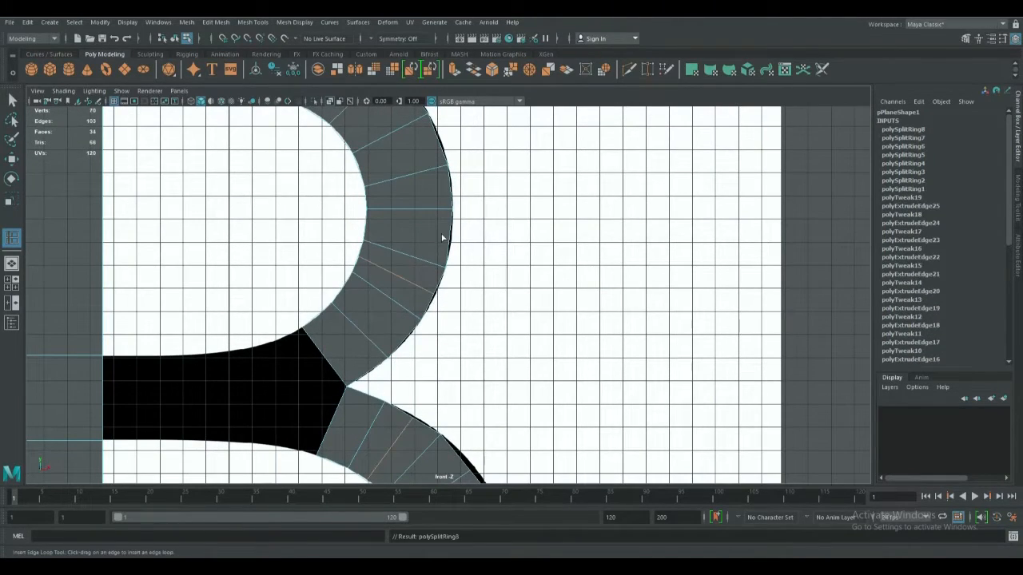
{"action": "left_click", "coordinate": [450, 238]}
Insert edge loops across the remaining wide segments around the upper bowl, up to its straight top bar
{"action": "middle_click_drag", "start_coordinate": [463, 213], "coordinate": [453, 324], "text": "alt"}
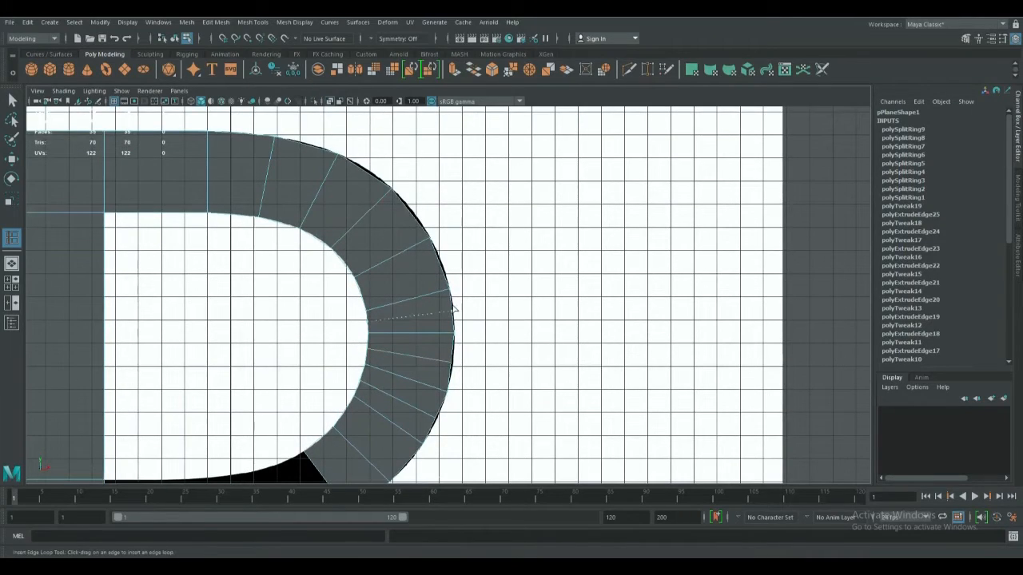
{"action": "left_click", "coordinate": [453, 308]}
{"action": "left_click", "coordinate": [438, 262]}
{"action": "left_click", "coordinate": [413, 214]}
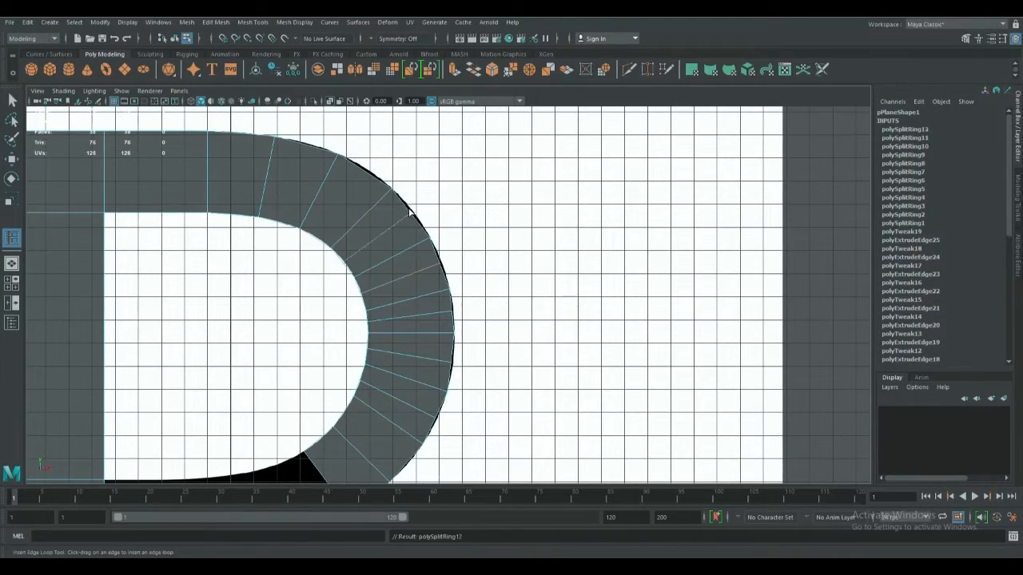
{"action": "left_click", "coordinate": [362, 173]}
{"action": "left_click", "coordinate": [302, 144]}
{"action": "left_click", "coordinate": [406, 466]}
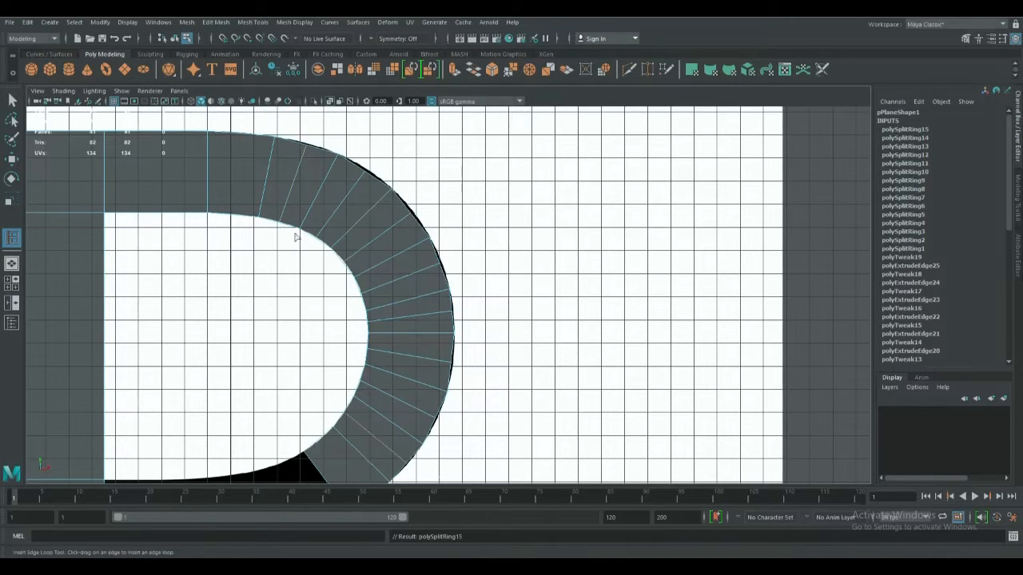
{"action": "left_click", "coordinate": [241, 138]}
{"action": "scroll", "coordinate": [412, 340], "scroll_direction": "down", "scroll_amount": 2}
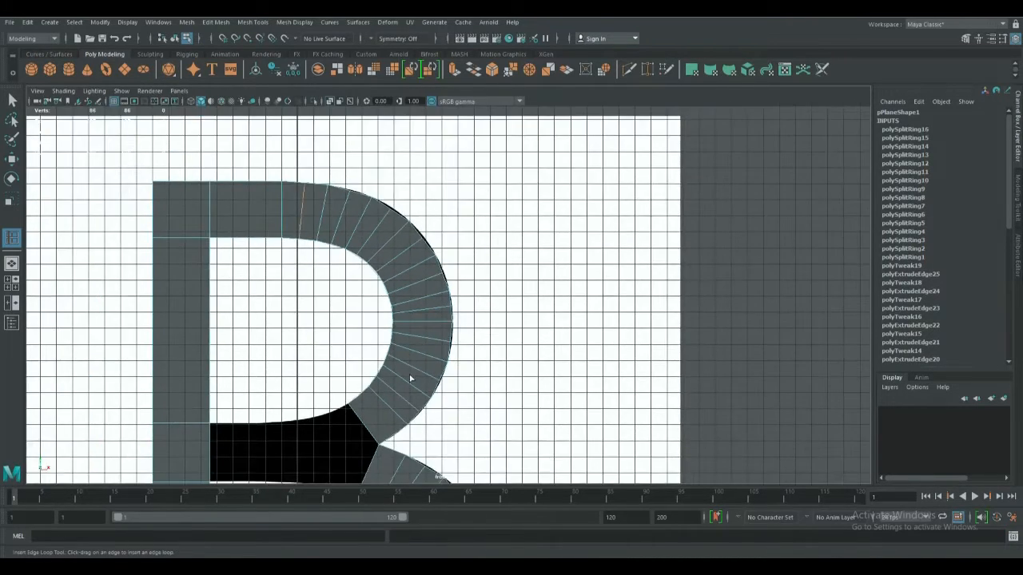
Insert additional edge loops in the lower bowl's lower outer bend and directly above its horizontal edge
{"action": "middle_click_drag", "start_coordinate": [425, 418], "coordinate": [453, 231], "text": "alt"}
{"action": "middle_click_drag", "start_coordinate": [478, 386], "coordinate": [483, 244], "text": "alt"}
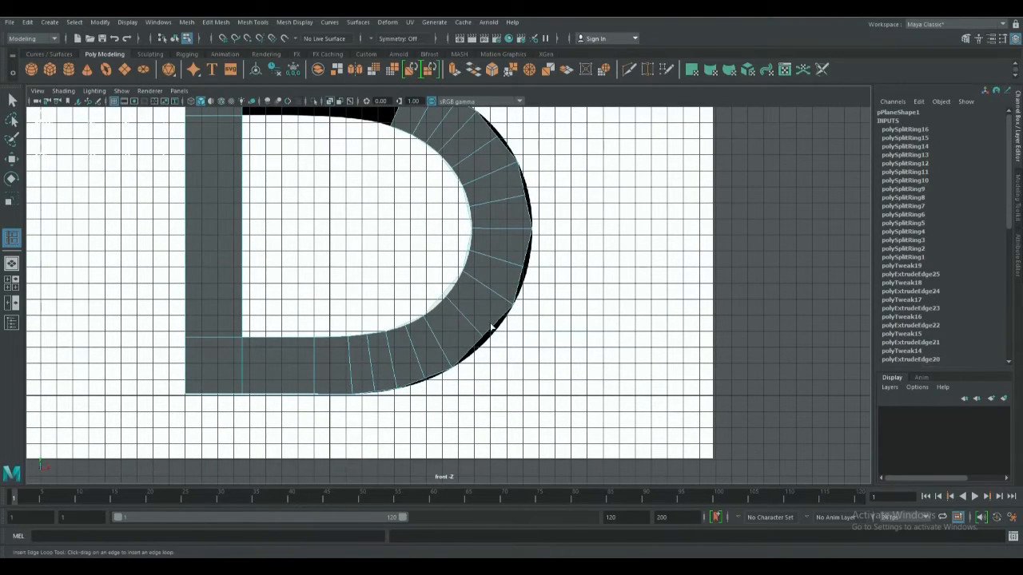
{"action": "left_click", "coordinate": [492, 333]}
{"action": "left_click", "coordinate": [518, 289]}
{"action": "left_click", "coordinate": [523, 277]}
{"action": "left_click", "coordinate": [530, 251]}
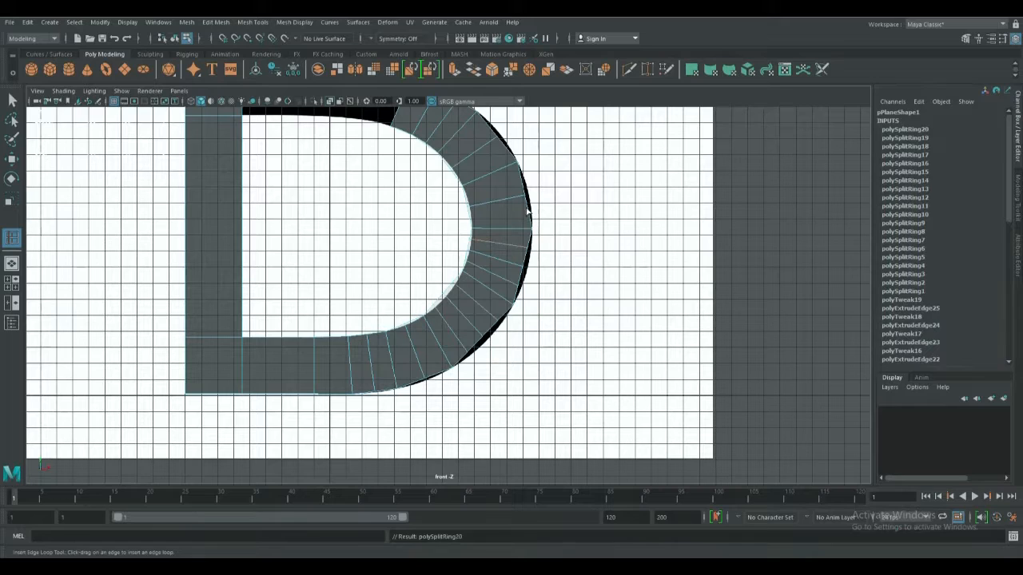
{"action": "left_click", "coordinate": [528, 213]}
Move two of the inserted edges on the lower bowl's bottom bend down onto the reference outline
{"action": "middle_click_drag", "start_coordinate": [530, 211], "coordinate": [533, 303], "text": "alt"}
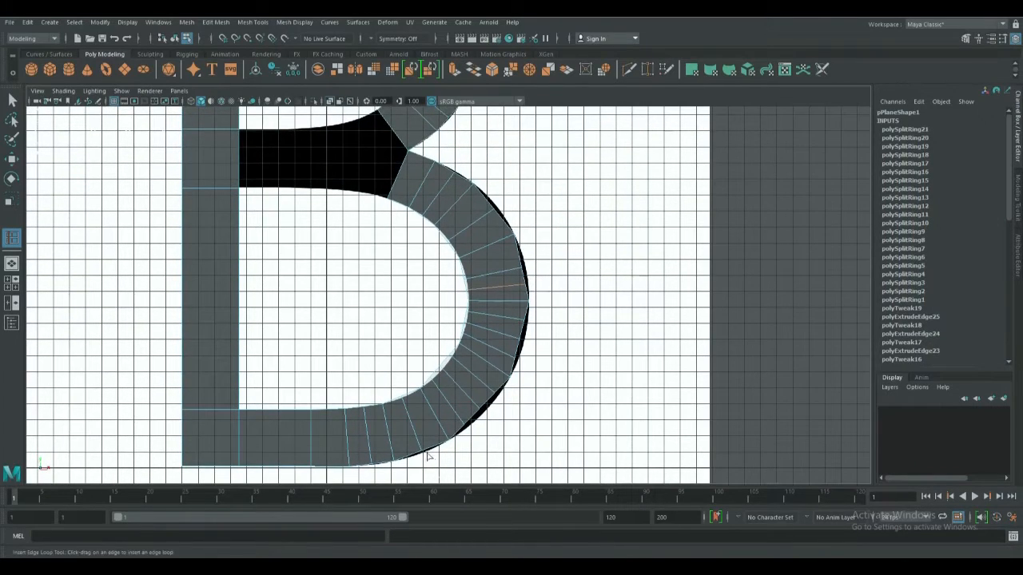
{"action": "scroll", "coordinate": [521, 377], "scroll_direction": "up", "scroll_amount": 2}
{"action": "scroll", "coordinate": [441, 258], "scroll_direction": "up", "scroll_amount": 2}
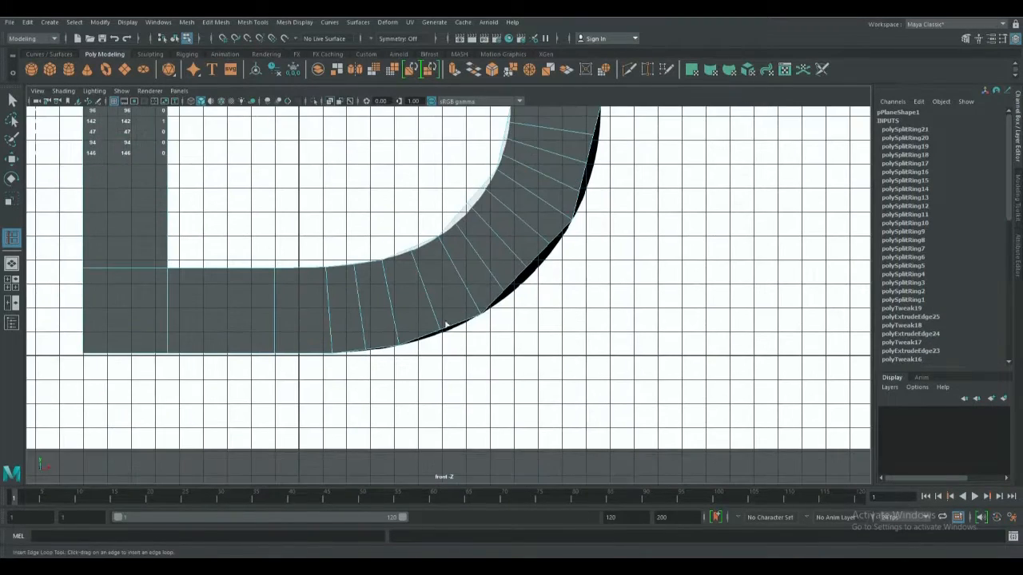
{"action": "scroll", "coordinate": [447, 336], "scroll_direction": "up", "scroll_amount": 2}
{"action": "middle_click_drag", "start_coordinate": [447, 336], "coordinate": [491, 302], "text": "alt"}
{"action": "right_click_drag", "start_coordinate": [453, 267], "coordinate": [467, 249]}
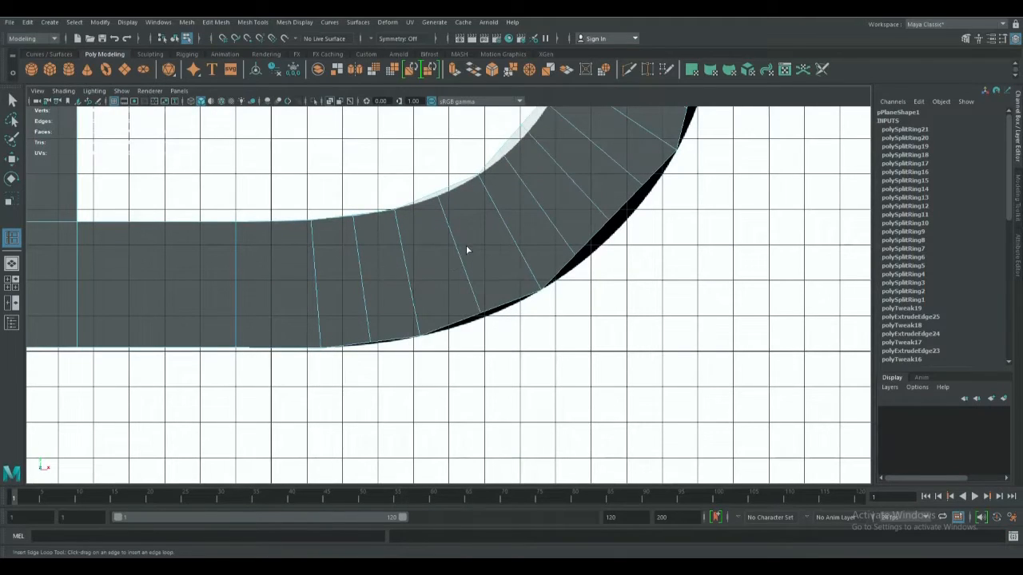
{"action": "key", "text": "w"}
{"action": "left_click", "coordinate": [457, 249]}
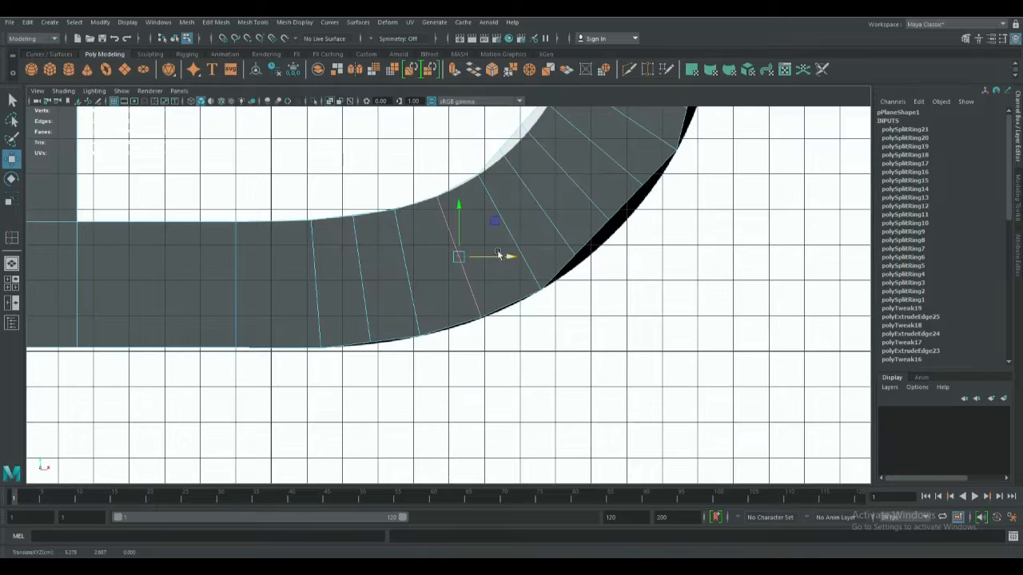
{"action": "left_click", "coordinate": [369, 318]}
{"action": "left_click_drag", "start_coordinate": [363, 231], "coordinate": [363, 235]}
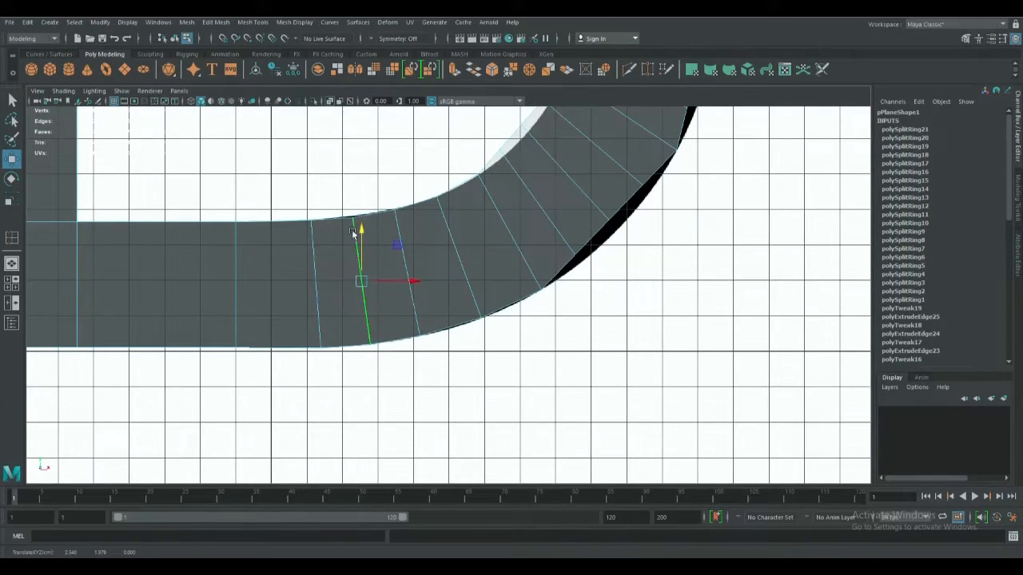
Move the three inserted edges on the lower bowl's diagonal bend outward to fill the reference curve
{"action": "middle_click_drag", "start_coordinate": [455, 255], "coordinate": [423, 292], "text": "alt"}
{"action": "left_click", "coordinate": [424, 292]}
{"action": "left_click", "coordinate": [472, 274], "text": "shift"}
{"action": "left_click_drag", "start_coordinate": [475, 251], "coordinate": [490, 256]}
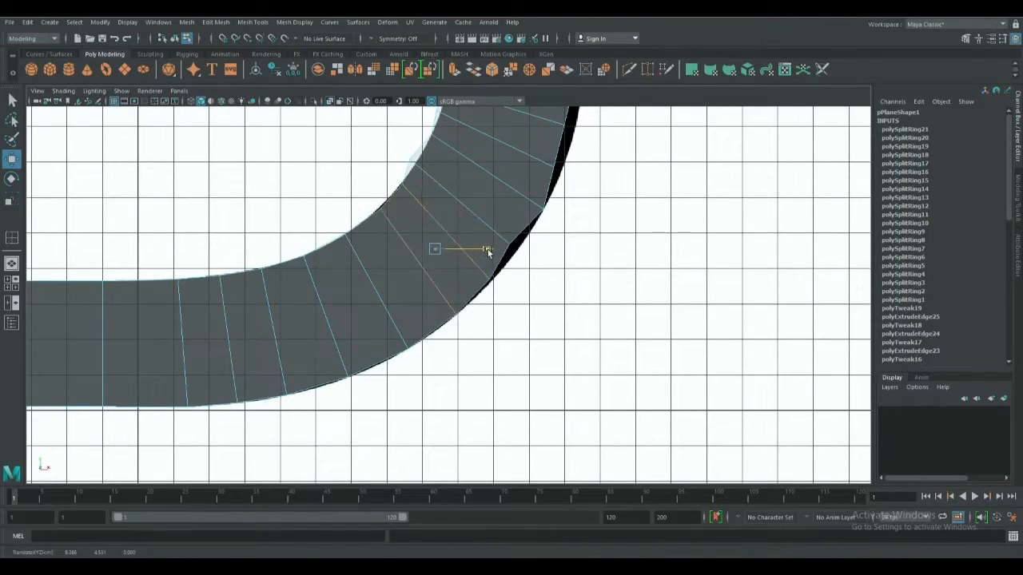
{"action": "left_click", "coordinate": [532, 285]}
{"action": "left_click", "coordinate": [478, 268]}
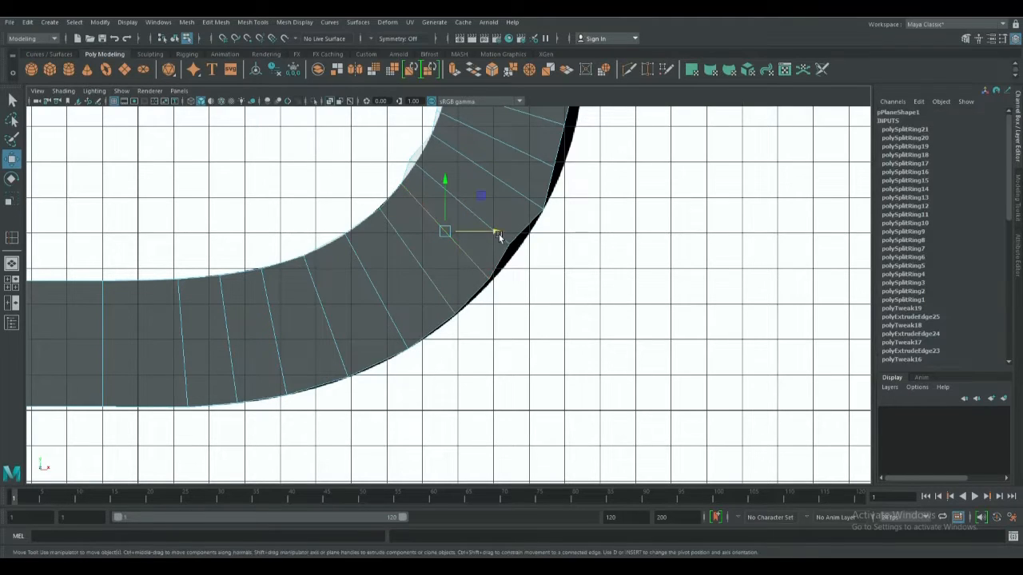
{"action": "left_click", "coordinate": [506, 242]}
{"action": "left_click_drag", "start_coordinate": [509, 205], "coordinate": [520, 205]}
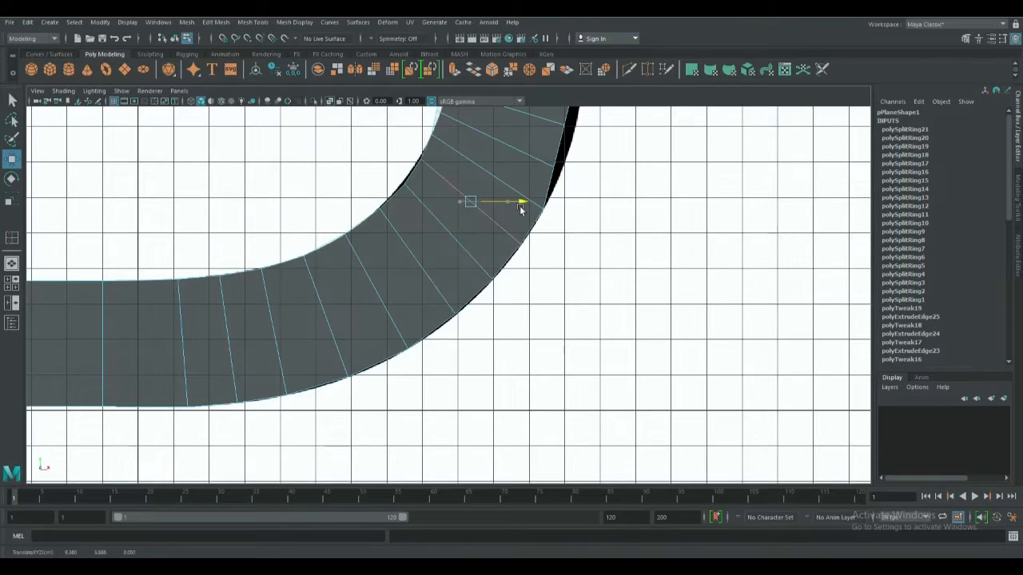
{"action": "left_click", "coordinate": [493, 283]}
Switch to vertex editing and align an inner and an outer vertex of the diagonal bend with the reference
{"action": "right_click_drag", "start_coordinate": [427, 215], "coordinate": [381, 186]}
{"action": "left_click", "coordinate": [405, 184]}
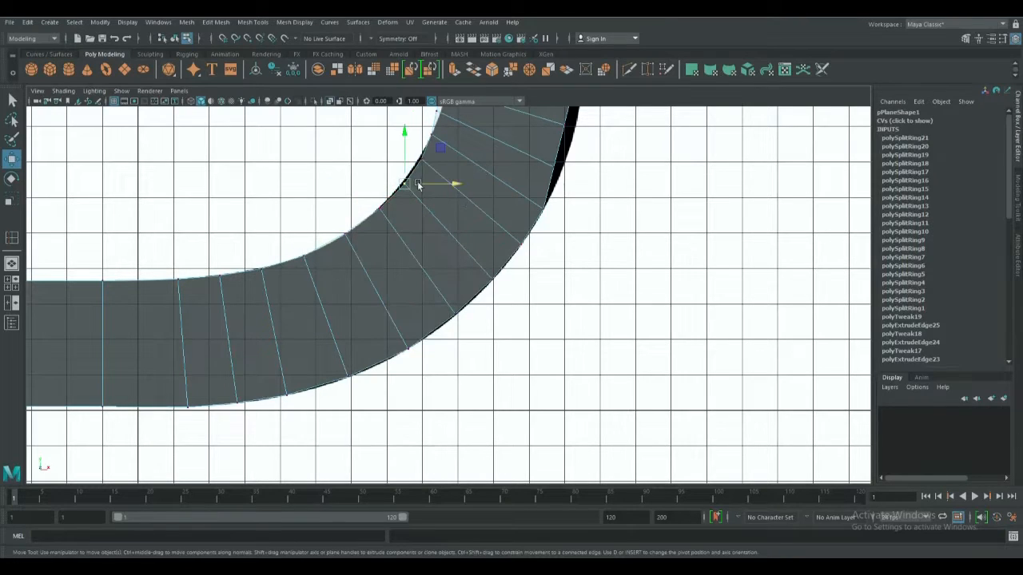
{"action": "left_click_drag", "start_coordinate": [458, 187], "coordinate": [456, 187]}
{"action": "scroll", "coordinate": [454, 191], "scroll_direction": "up", "scroll_amount": 3}
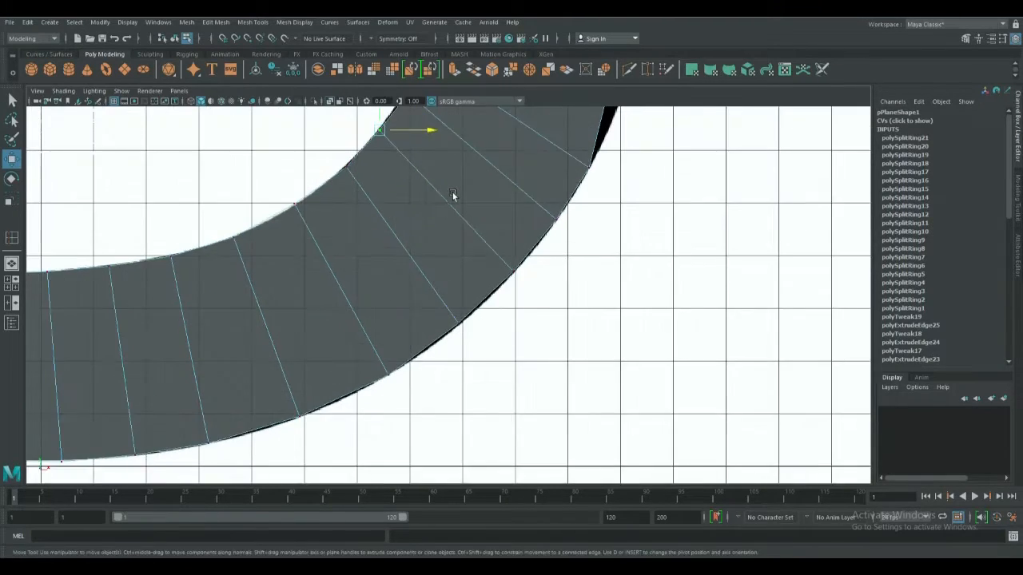
{"action": "middle_click_drag", "start_coordinate": [453, 196], "coordinate": [452, 227], "text": "alt"}
{"action": "left_click", "coordinate": [459, 356]}
{"action": "left_click_drag", "start_coordinate": [454, 298], "coordinate": [454, 303]}
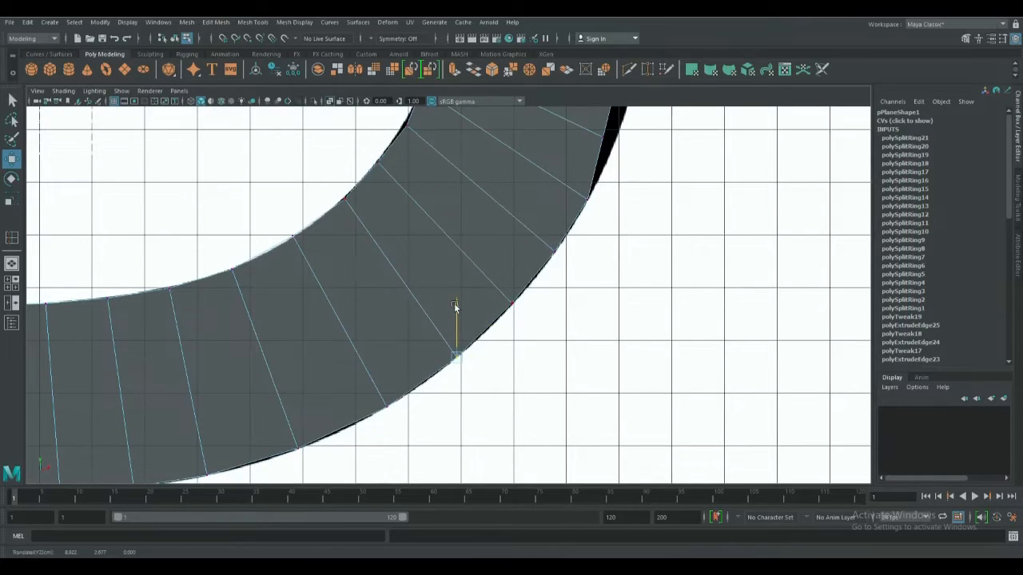
Move two inner vertices of the lower bowl's diagonal bend left onto the inner outline
{"action": "middle_click_drag", "start_coordinate": [425, 227], "coordinate": [466, 295], "text": "alt"}
{"action": "left_click", "coordinate": [388, 270]}
{"action": "left_click_drag", "start_coordinate": [429, 265], "coordinate": [426, 265]}
{"action": "middle_click_drag", "start_coordinate": [451, 247], "coordinate": [451, 309], "text": "alt"}
{"action": "left_click", "coordinate": [448, 258]}
{"action": "left_click_drag", "start_coordinate": [493, 256], "coordinate": [488, 257]}
Select the end vertices of the three edges below the lower bowl's horizontal edge and move them right onto the outer curve
{"action": "middle_click_drag", "start_coordinate": [479, 242], "coordinate": [329, 176], "text": "alt"}
{"action": "middle_click_drag", "start_coordinate": [477, 227], "coordinate": [502, 287], "text": "alt"}
{"action": "left_click", "coordinate": [481, 290]}
{"action": "left_click", "coordinate": [310, 208], "text": "shift"}
{"action": "left_click", "coordinate": [317, 169], "text": "shift"}
{"action": "left_click", "coordinate": [497, 222], "text": "shift"}
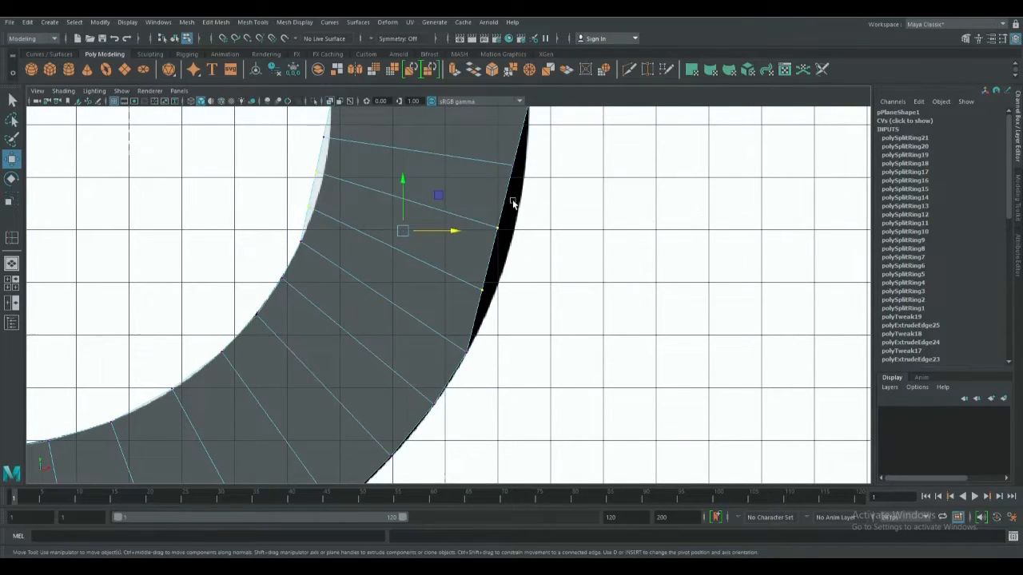
{"action": "middle_click_drag", "start_coordinate": [513, 200], "coordinate": [510, 260], "text": "alt"}
{"action": "left_click", "coordinate": [370, 208], "text": "shift"}
{"action": "left_click", "coordinate": [511, 228], "text": "shift"}
{"action": "left_click_drag", "start_coordinate": [465, 279], "coordinate": [477, 282]}
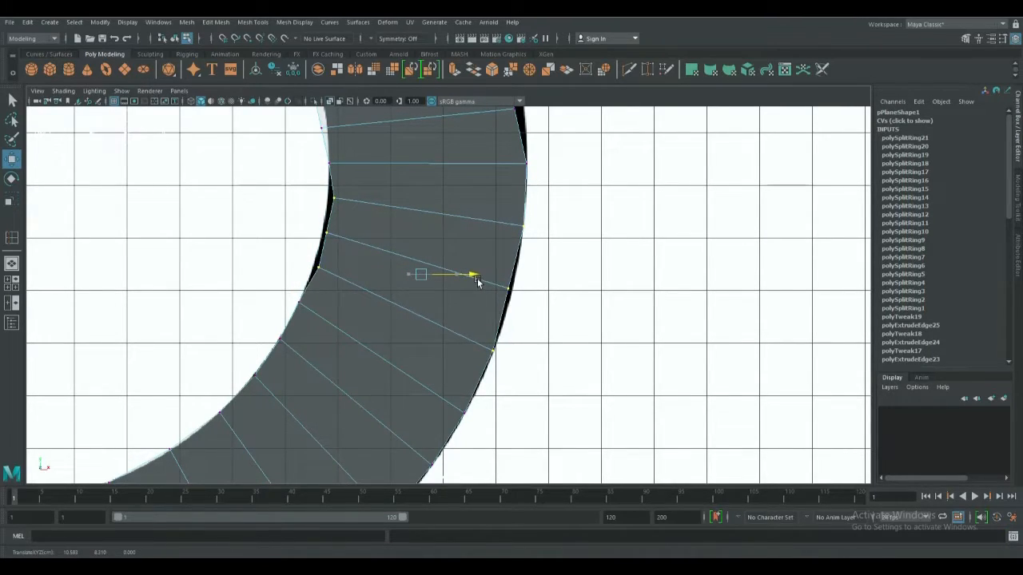
Move the inner vertices of those three edges back onto the inner outline and the middle edge's outer vertex onto the outer curve
{"action": "left_click", "coordinate": [318, 267]}
{"action": "left_click_drag", "start_coordinate": [370, 272], "coordinate": [364, 273]}
{"action": "left_click", "coordinate": [327, 234]}
{"action": "left_click_drag", "start_coordinate": [378, 234], "coordinate": [377, 200]}
{"action": "left_click", "coordinate": [337, 199]}
{"action": "left_click", "coordinate": [512, 286]}
{"action": "left_click_drag", "start_coordinate": [550, 288], "coordinate": [555, 288]}
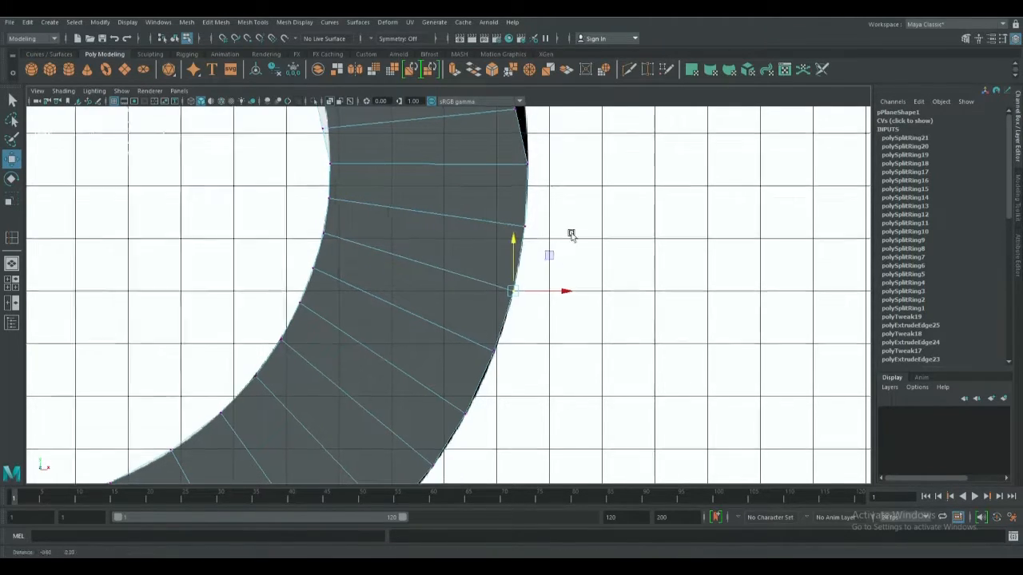
Move the vertex pairs of the two edges above the lower bowl's horizontal edge to follow the reference curve
{"action": "middle_click_drag", "start_coordinate": [531, 156], "coordinate": [540, 316], "text": "alt"}
{"action": "left_click", "coordinate": [525, 268]}
{"action": "middle_click_drag", "start_coordinate": [564, 254], "coordinate": [583, 347], "text": "alt"}
{"action": "left_click_drag", "start_coordinate": [577, 287], "coordinate": [321, 383]}
{"action": "left_click_drag", "start_coordinate": [495, 342], "coordinate": [501, 346]}
{"action": "left_click_drag", "start_coordinate": [554, 277], "coordinate": [342, 349]}
{"action": "left_click_drag", "start_coordinate": [443, 274], "coordinate": [445, 262]}
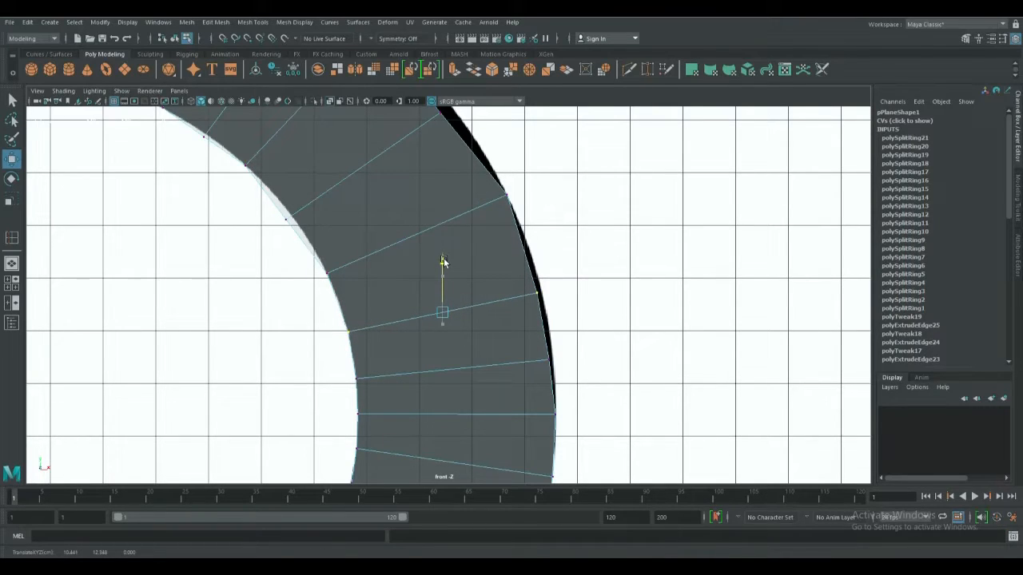
Move the outer vertices of the two edges above the lower bowl's horizontal edge up and onto the outer outline
{"action": "left_click_drag", "start_coordinate": [563, 279], "coordinate": [525, 315]}
{"action": "left_click_drag", "start_coordinate": [589, 293], "coordinate": [595, 294]}
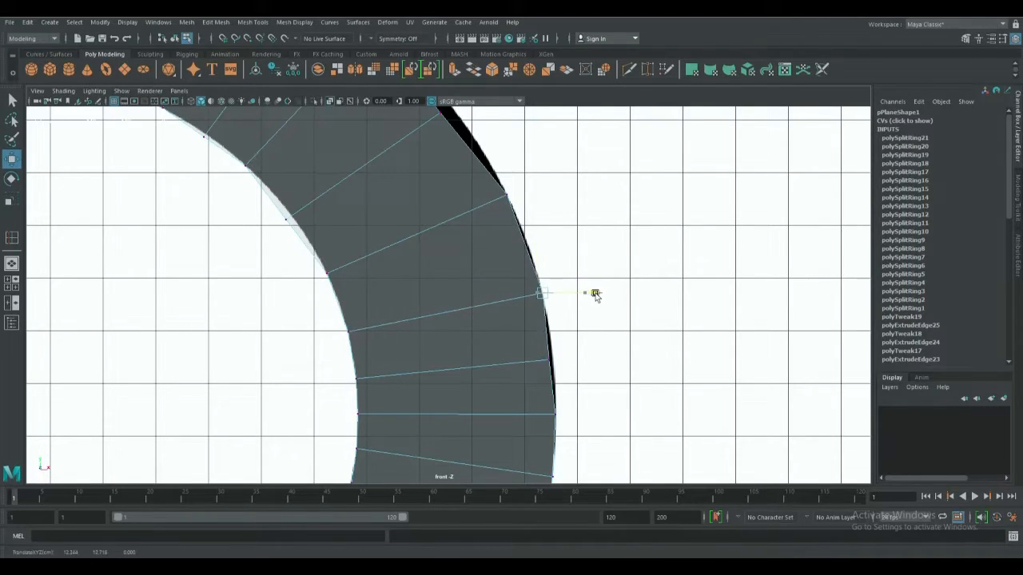
{"action": "left_click_drag", "start_coordinate": [540, 238], "coordinate": [535, 222]}
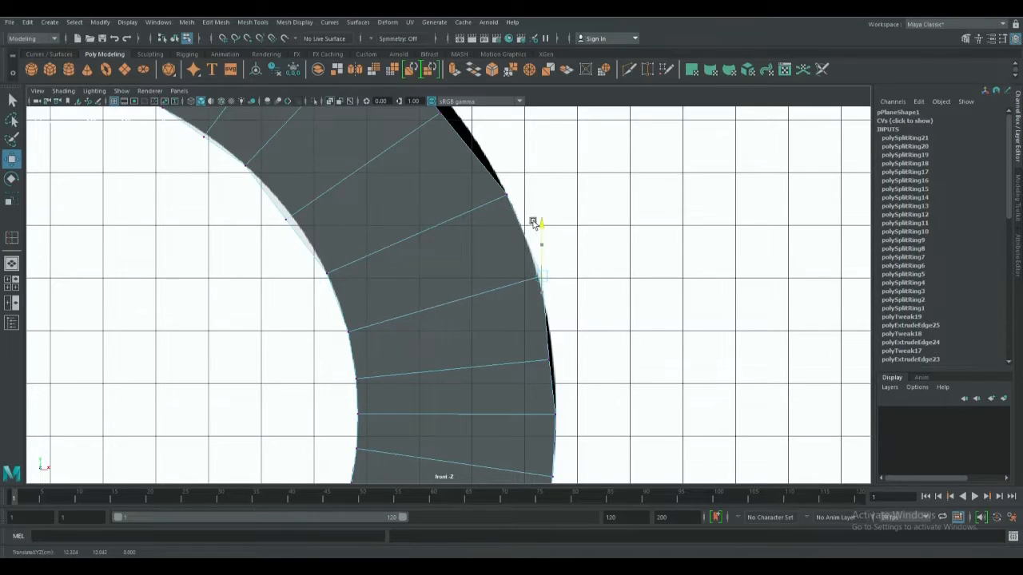
{"action": "left_click", "coordinate": [598, 285]}
{"action": "left_click", "coordinate": [538, 277]}
{"action": "left_click_drag", "start_coordinate": [594, 279], "coordinate": [548, 288]}
{"action": "left_click", "coordinate": [552, 363]}
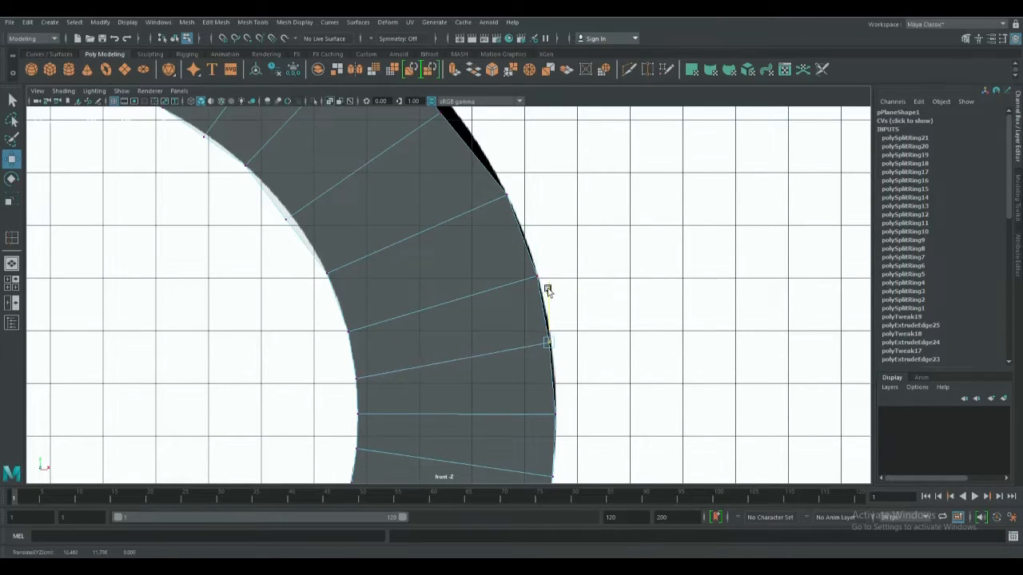
{"action": "left_click_drag", "start_coordinate": [602, 347], "coordinate": [602, 347]}
Move the inserted edge's vertex pair on the lower bowl's upper bend outward, then fit its outer vertex to the outline
{"action": "middle_click_drag", "start_coordinate": [548, 283], "coordinate": [599, 392], "text": "alt"}
{"action": "left_click_drag", "start_coordinate": [476, 232], "coordinate": [475, 234]}
{"action": "left_click_drag", "start_coordinate": [365, 304], "coordinate": [332, 343], "text": "shift"}
{"action": "left_click_drag", "start_coordinate": [470, 277], "coordinate": [476, 275]}
{"action": "left_click_drag", "start_coordinate": [416, 227], "coordinate": [417, 223]}
{"action": "left_click_drag", "start_coordinate": [469, 272], "coordinate": [471, 270]}
{"action": "left_click", "coordinate": [499, 218]}
{"action": "left_click_drag", "start_coordinate": [546, 222], "coordinate": [552, 221]}
{"action": "left_click_drag", "start_coordinate": [500, 169], "coordinate": [500, 166]}
{"action": "left_click_drag", "start_coordinate": [554, 214], "coordinate": [554, 216]}
Move the vertex pair of the inserted edge near the notch up and across onto the lower bowl's outlines
{"action": "middle_click_drag", "start_coordinate": [532, 227], "coordinate": [629, 367], "text": "alt"}
{"action": "left_click", "coordinate": [467, 243]}
{"action": "left_click", "coordinate": [362, 379], "text": "shift"}
{"action": "left_click_drag", "start_coordinate": [409, 272], "coordinate": [409, 262]}
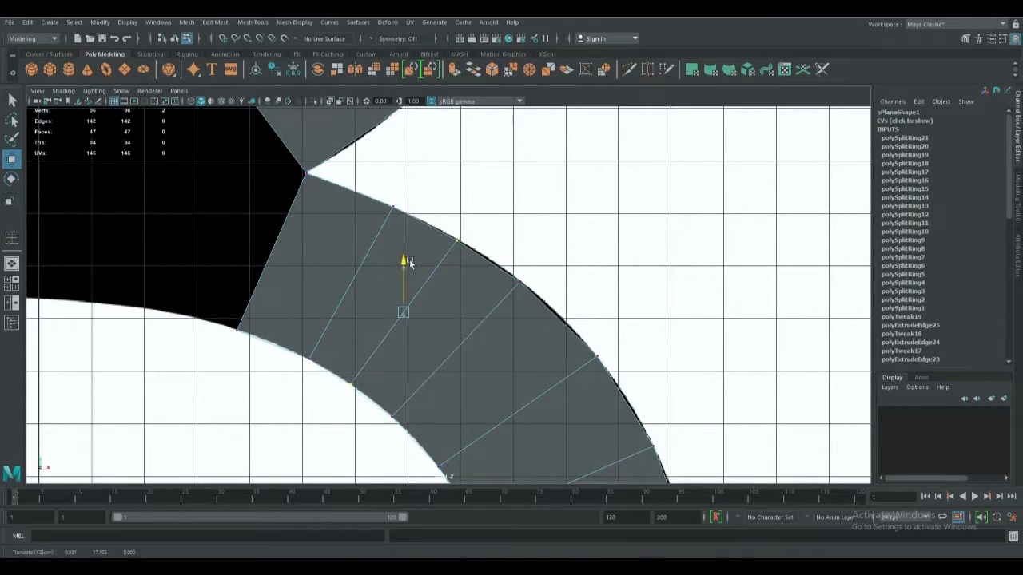
{"action": "left_click_drag", "start_coordinate": [454, 311], "coordinate": [455, 317]}
{"action": "left_click", "coordinate": [542, 233]}
Insert a horizontal edge loop through the stem at mid-height of the middle bar and select its two right-hand edges
{"action": "scroll", "coordinate": [542, 233], "scroll_direction": "down", "scroll_amount": 10}
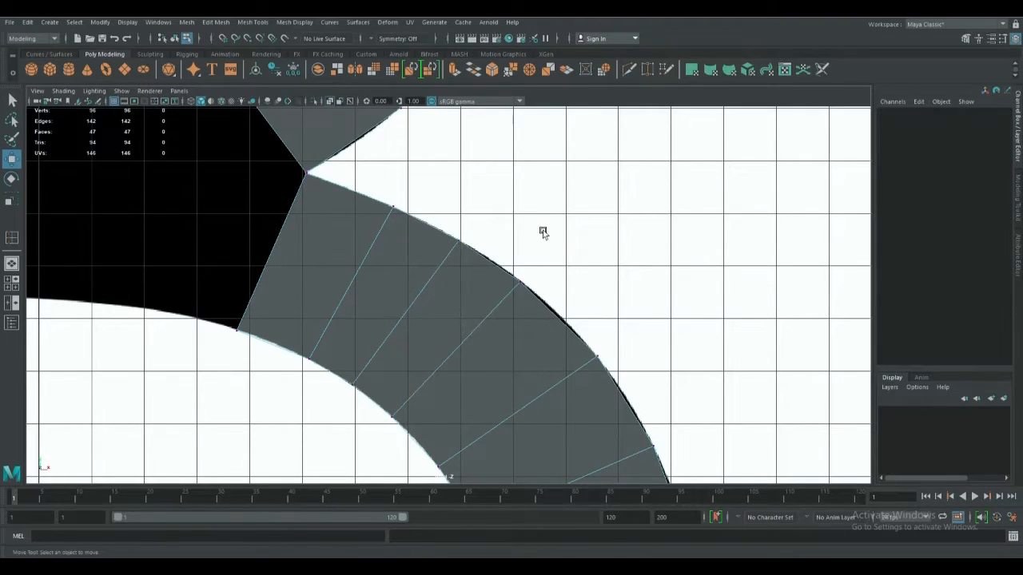
{"action": "scroll", "coordinate": [552, 224], "scroll_direction": "up", "scroll_amount": 10}
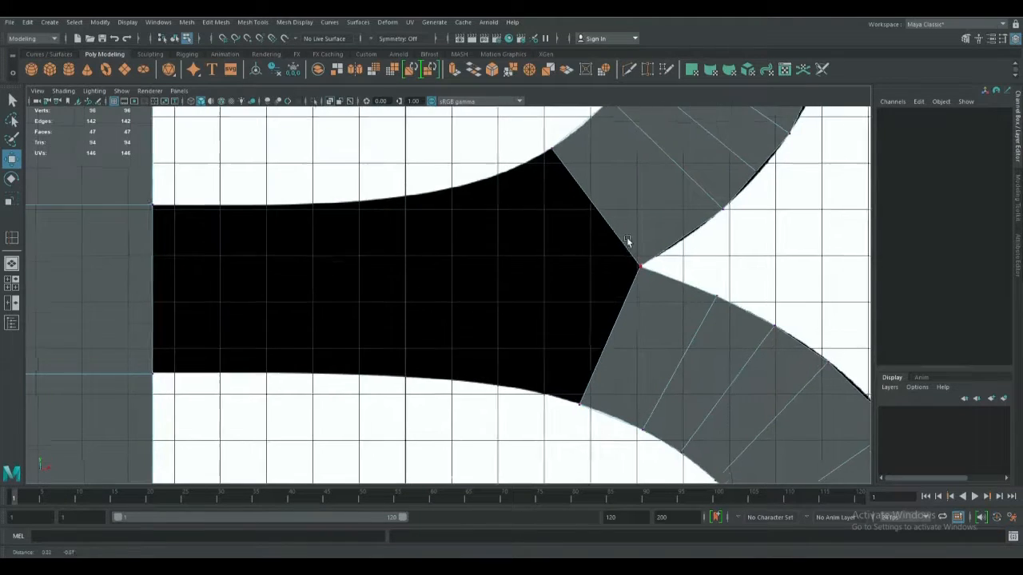
{"action": "middle_click_drag", "start_coordinate": [627, 239], "coordinate": [619, 201], "text": "alt"}
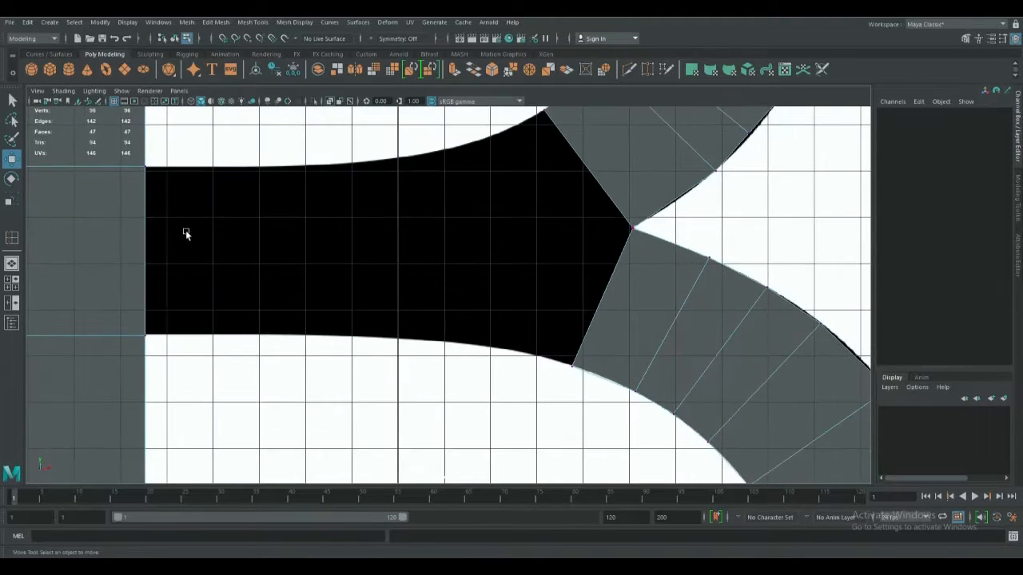
{"action": "mouse_move", "coordinate": [144, 227]}
{"action": "right_mouse_down"}
{"action": "mouse_move", "coordinate": [147, 208]}
{"action": "mouse_move", "coordinate": [146, 226]}
{"action": "right_mouse_up"}
{"action": "left_click", "coordinate": [160, 22]}
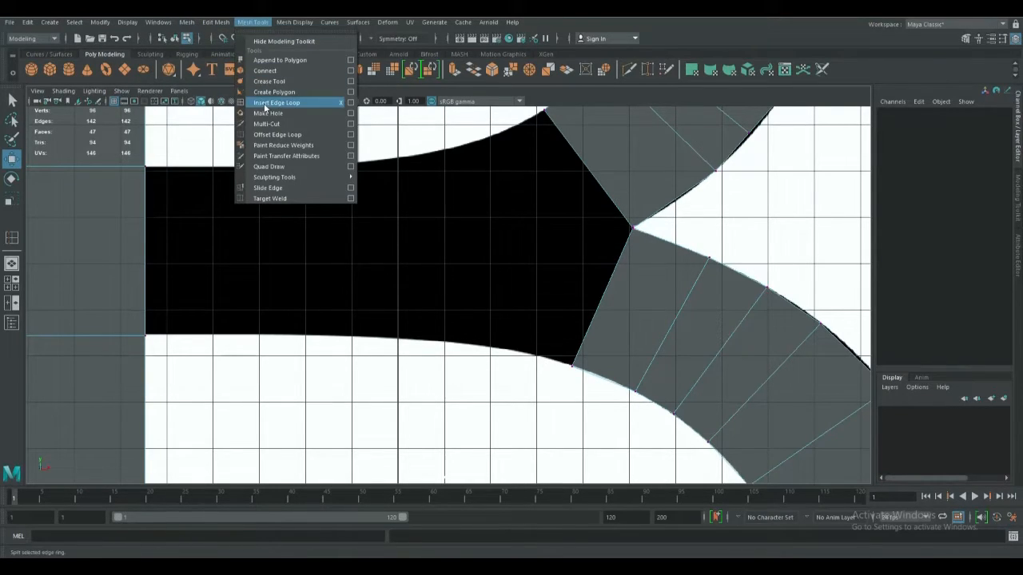
{"action": "left_click", "coordinate": [263, 102]}
{"action": "left_click", "coordinate": [146, 250]}
{"action": "right_click_drag", "start_coordinate": [144, 240], "coordinate": [136, 215]}
{"action": "key", "text": "w"}
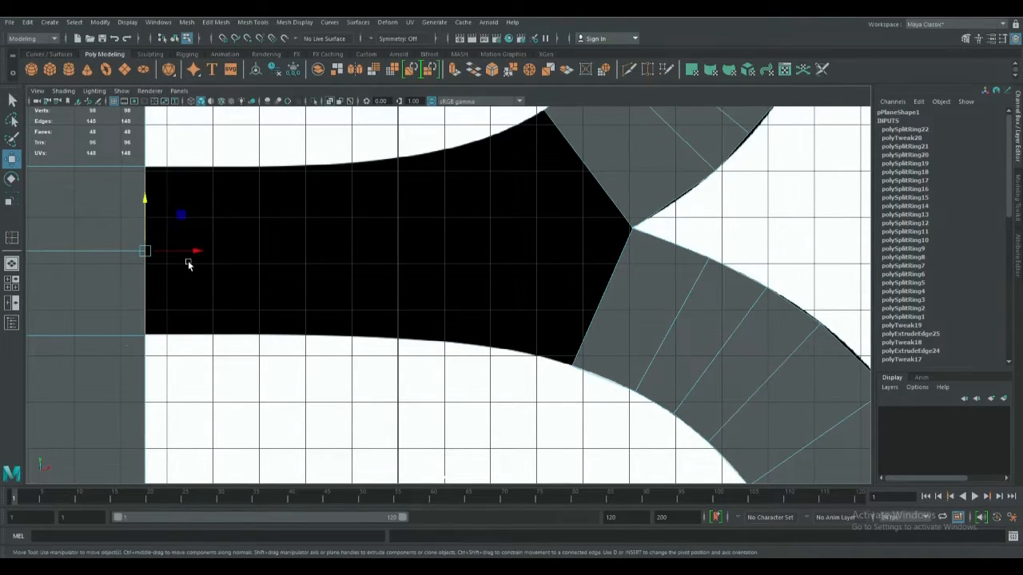
Extrude the stem's two middle-bar edges four times horizontally until the bar's segments nearly reach the notch between the bowls
{"action": "key", "text": "ctrl+e"}
{"action": "left_click_drag", "start_coordinate": [189, 292], "coordinate": [479, 297]}
{"action": "key", "text": "ctrl+e"}
{"action": "key", "text": "ctrl+e"}
{"action": "left_click", "coordinate": [480, 294]}
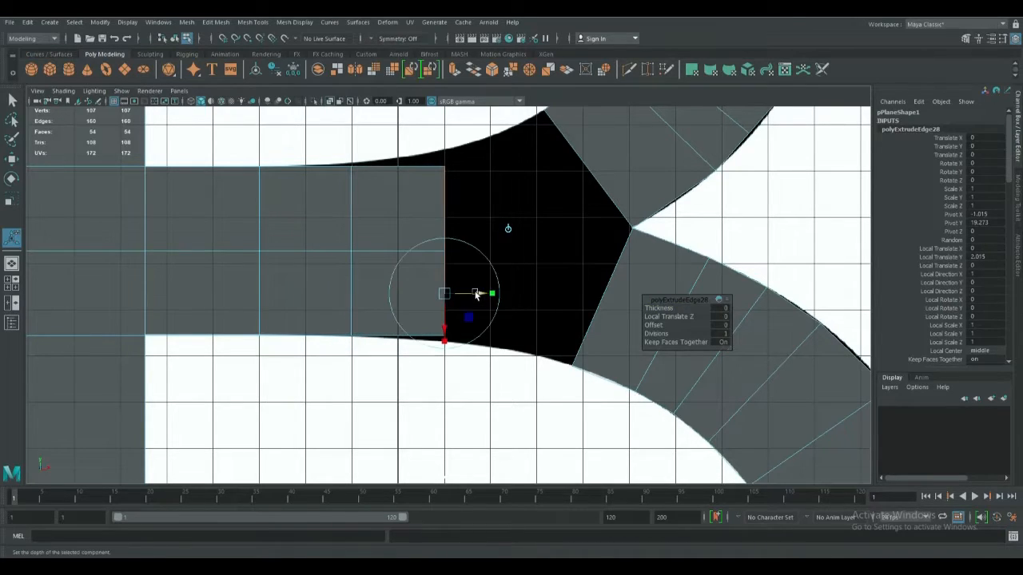
{"action": "key", "text": "ctrl+e"}
{"action": "left_click_drag", "start_coordinate": [478, 294], "coordinate": [621, 293]}
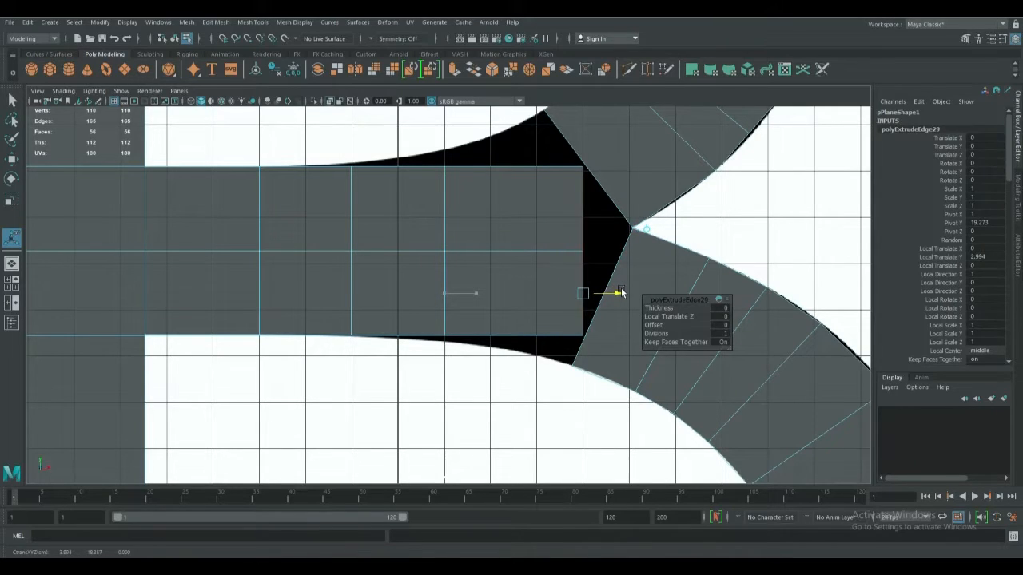
Raise the upper vertex of the bar's second extruded edge onto the reference outline
{"action": "scroll", "coordinate": [438, 279], "scroll_direction": "up", "scroll_amount": 3}
{"action": "middle_click_drag", "start_coordinate": [451, 281], "coordinate": [440, 299], "text": "alt"}
{"action": "right_click_drag", "start_coordinate": [438, 275], "coordinate": [382, 270]}
{"action": "left_click", "coordinate": [316, 149]}
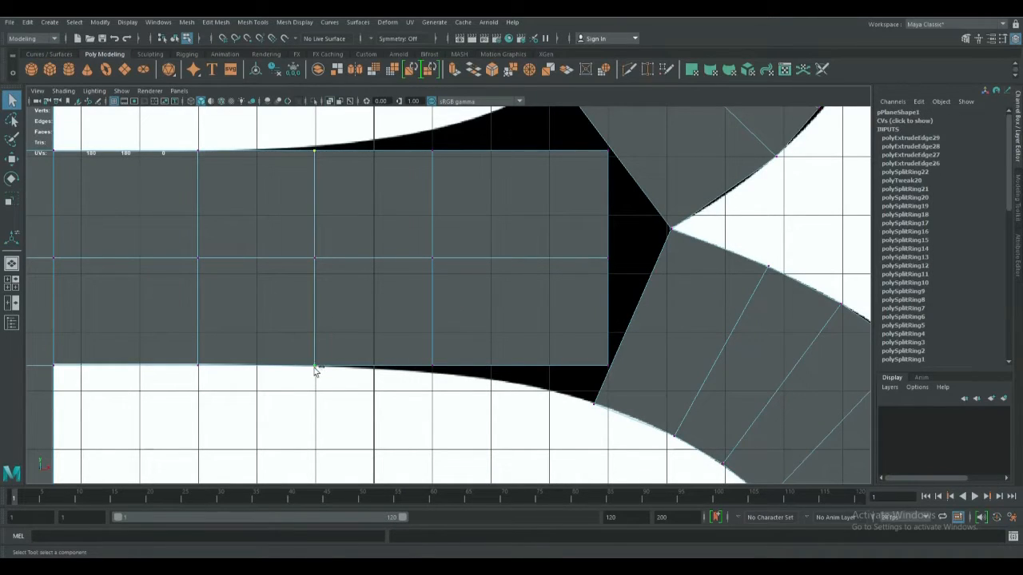
{"action": "key", "text": "w"}
{"action": "left_click_drag", "start_coordinate": [315, 124], "coordinate": [317, 125]}
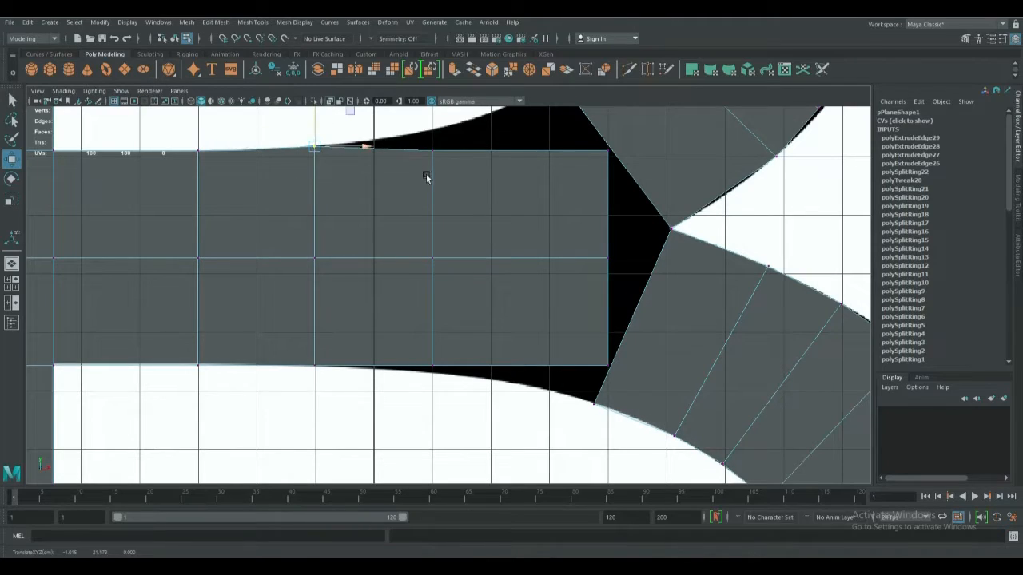
Move the upper vertex of the bar's third extruded edge onto the outline and its end corner onto the upper bowl's inner corner
{"action": "middle_click_drag", "start_coordinate": [427, 176], "coordinate": [393, 302], "text": "alt"}
{"action": "left_click", "coordinate": [396, 268]}
{"action": "left_click_drag", "start_coordinate": [396, 217], "coordinate": [400, 197]}
{"action": "left_click", "coordinate": [572, 269]}
{"action": "left_click_drag", "start_coordinate": [621, 270], "coordinate": [577, 267]}
{"action": "left_click_drag", "start_coordinate": [528, 218], "coordinate": [528, 158]}
{"action": "left_click_drag", "start_coordinate": [582, 201], "coordinate": [575, 199]}
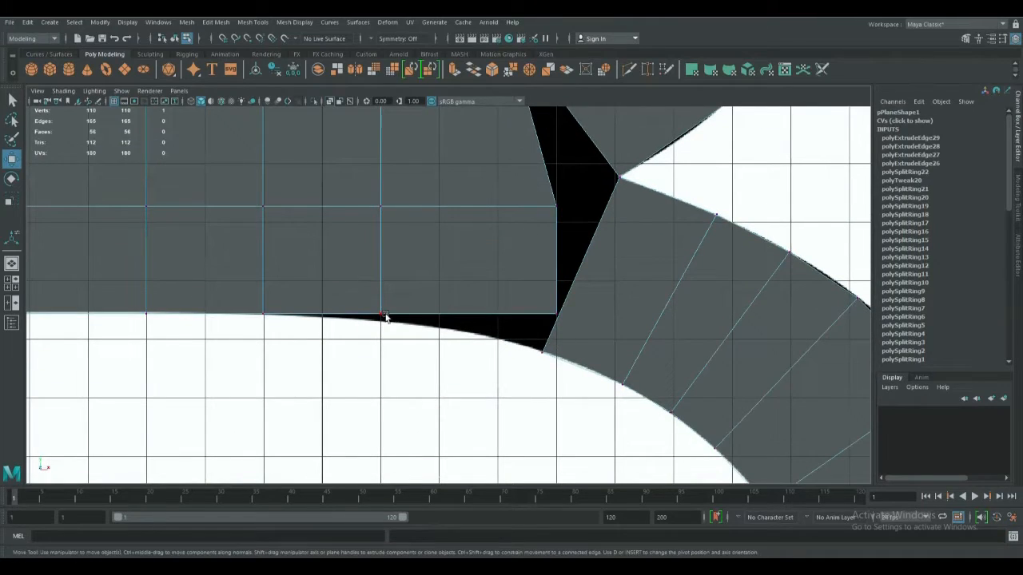
Lower the bar's third bottom vertex onto the outline and move its bottom end corner onto the lower bowl's inner corner
{"action": "left_click", "coordinate": [385, 317]}
{"action": "left_click_drag", "start_coordinate": [381, 259], "coordinate": [378, 273]}
{"action": "left_click", "coordinate": [547, 317]}
{"action": "left_click_drag", "start_coordinate": [555, 265], "coordinate": [557, 299]}
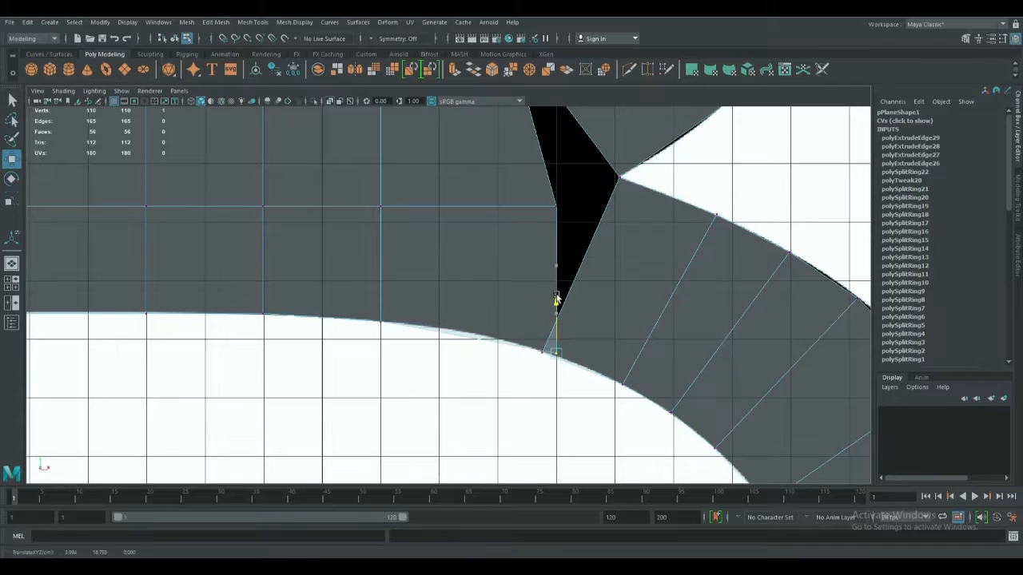
{"action": "left_click_drag", "start_coordinate": [607, 359], "coordinate": [593, 361]}
Move the middle vertex at the bar's end onto the notch vertex where the two bowls meet
{"action": "middle_click_drag", "start_coordinate": [565, 265], "coordinate": [516, 398], "text": "alt"}
{"action": "left_click", "coordinate": [504, 340]}
{"action": "left_click_drag", "start_coordinate": [557, 341], "coordinate": [603, 342]}
{"action": "left_click_drag", "start_coordinate": [550, 296], "coordinate": [560, 259]}
{"action": "left_click_drag", "start_coordinate": [606, 313], "coordinate": [608, 313]}
{"action": "left_click_drag", "start_coordinate": [566, 258], "coordinate": [566, 261]}
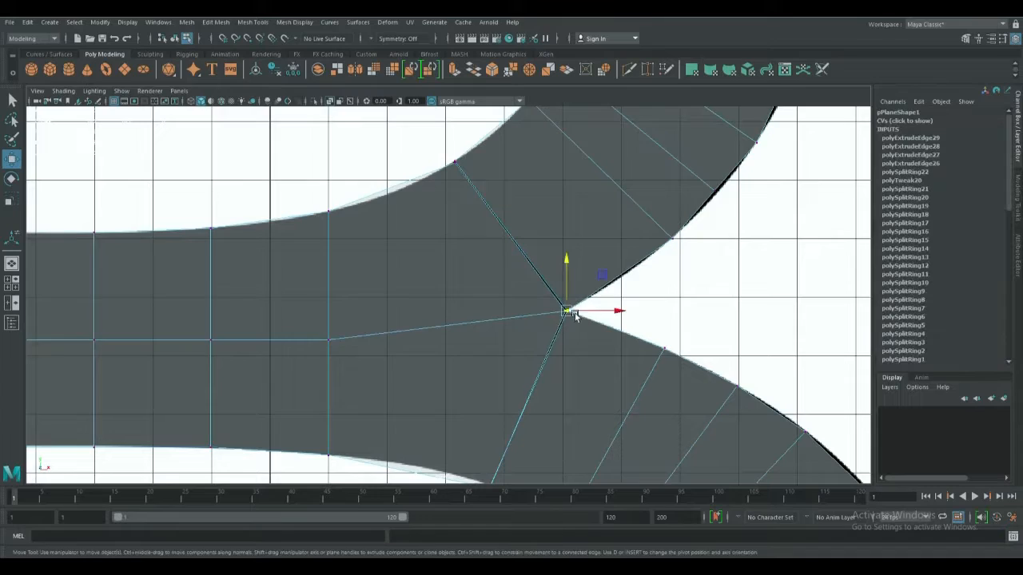
Merge the overlapping vertices at the notch and at the upper bowl's inner corner
{"action": "left_click", "coordinate": [216, 22]}
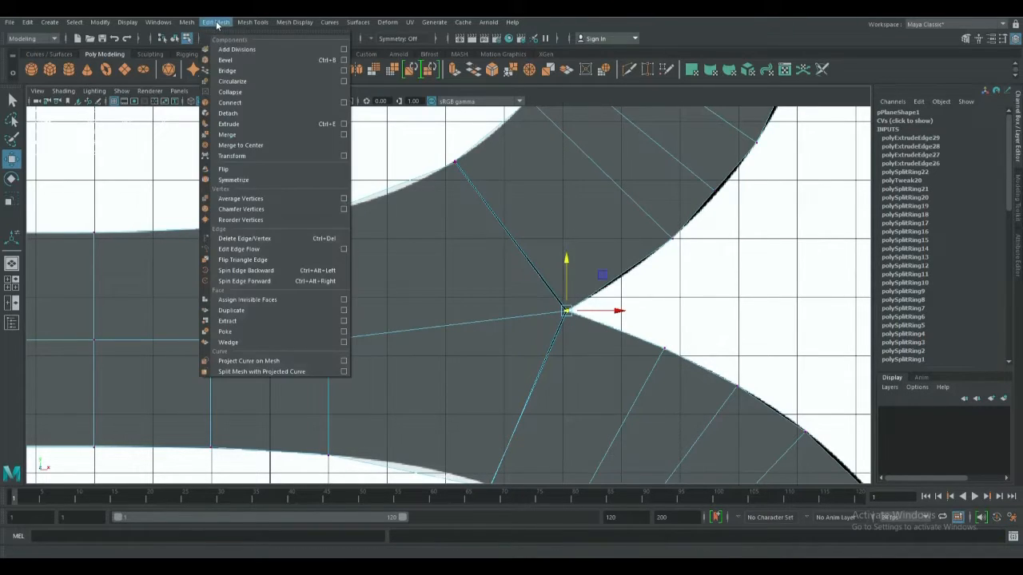
{"action": "left_click", "coordinate": [228, 134]}
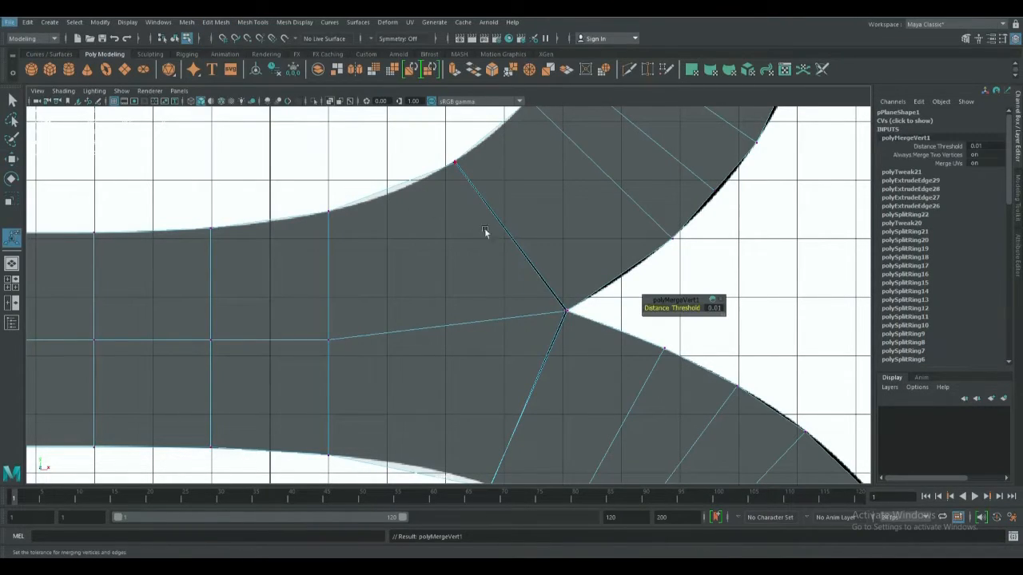
{"action": "left_click", "coordinate": [567, 315]}
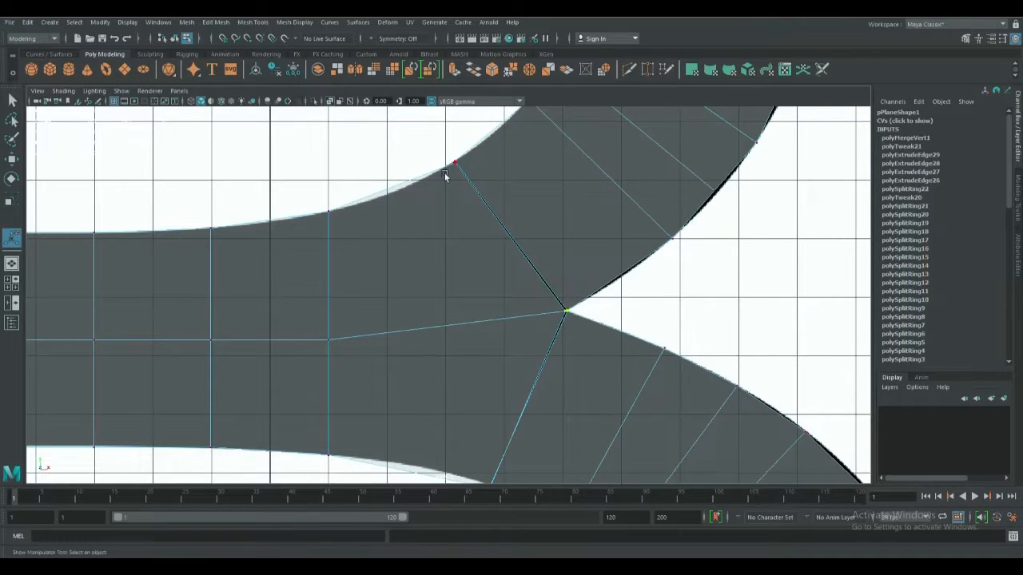
{"action": "left_click", "coordinate": [188, 23]}
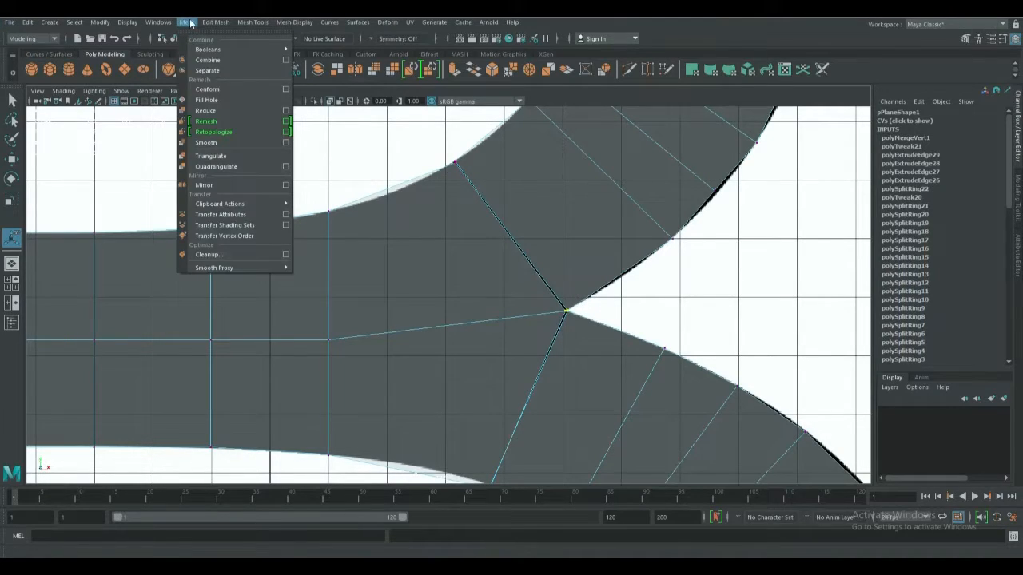
{"action": "mouse_move", "coordinate": [216, 24]}
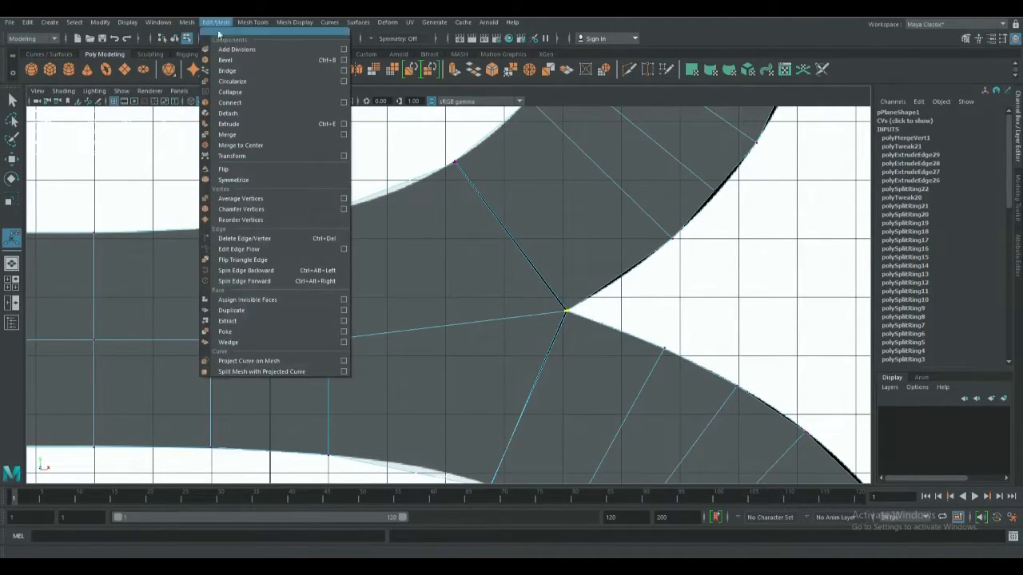
{"action": "left_click", "coordinate": [229, 135]}
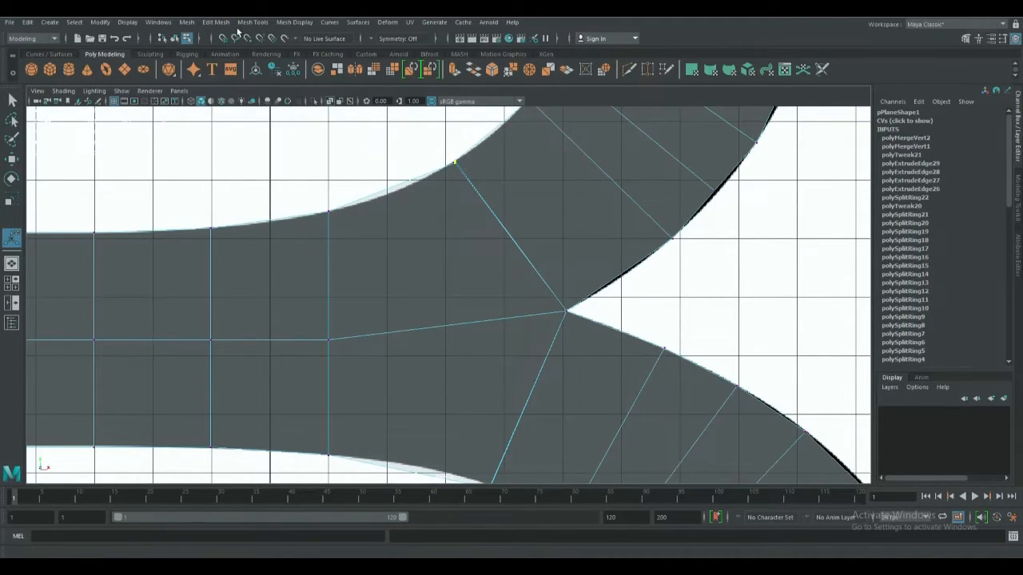
{"action": "left_click", "coordinate": [253, 22]}
{"action": "mouse_move", "coordinate": [216, 22]}
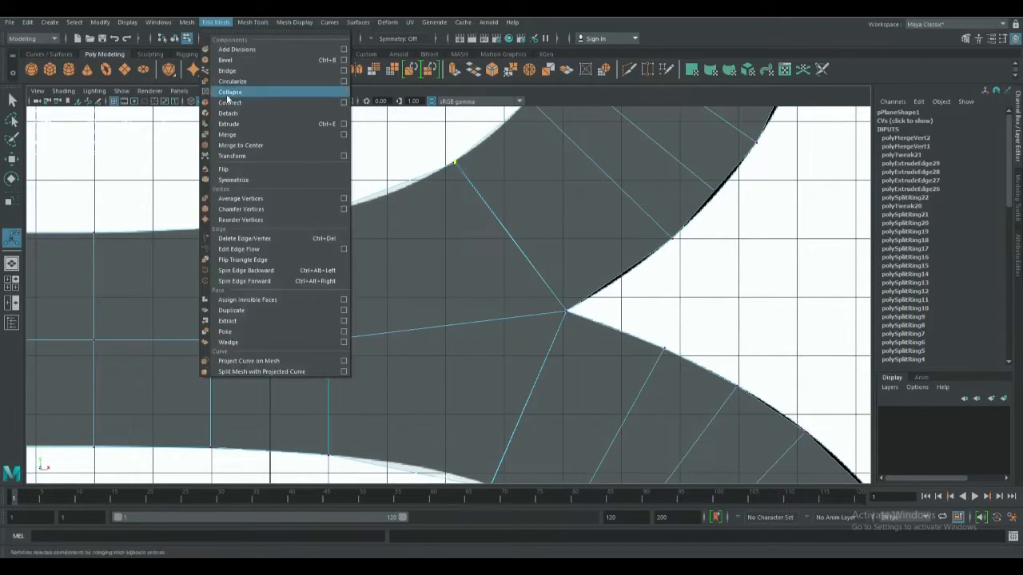
{"action": "left_click", "coordinate": [227, 135]}
Merge the overlapping vertices at the lower bowl's inner corner
{"action": "middle_click_drag", "start_coordinate": [508, 287], "coordinate": [526, 128], "text": "alt"}
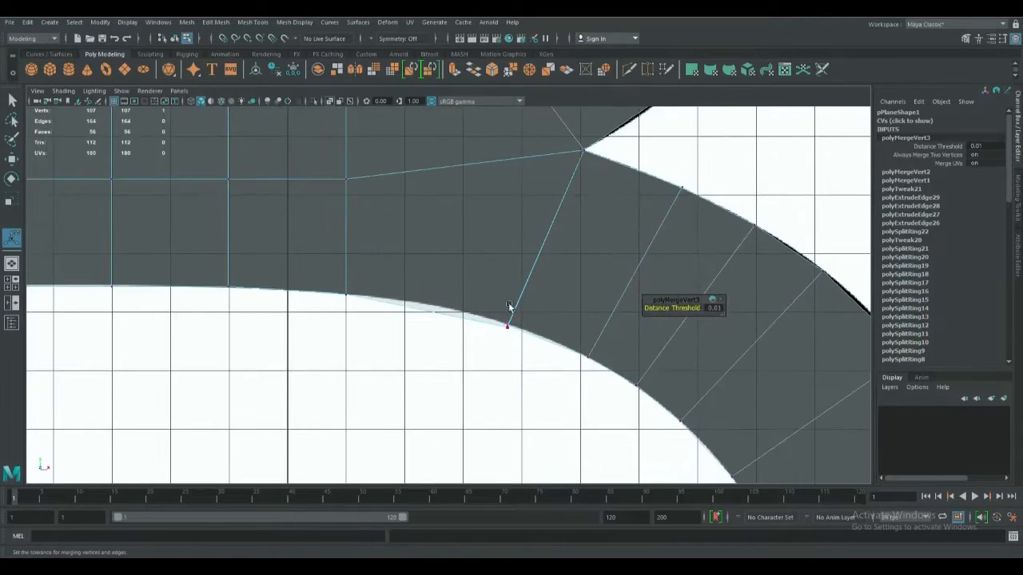
{"action": "left_click", "coordinate": [489, 345]}
{"action": "left_click", "coordinate": [216, 22]}
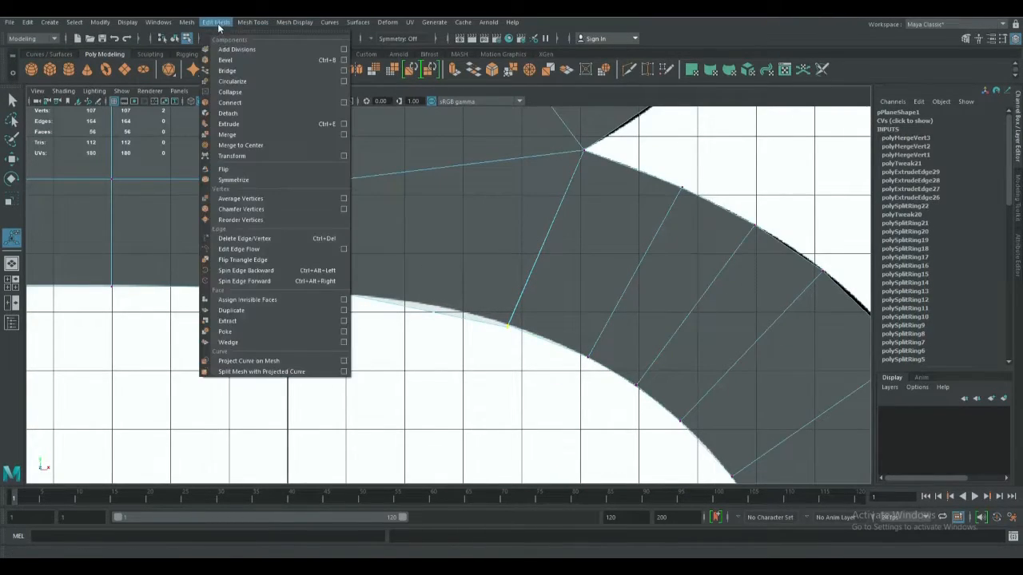
{"action": "left_click", "coordinate": [235, 131]}
{"action": "scroll", "coordinate": [558, 272], "scroll_direction": "down", "scroll_amount": 3}
{"action": "middle_click_drag", "start_coordinate": [483, 227], "coordinate": [491, 251], "text": "alt"}
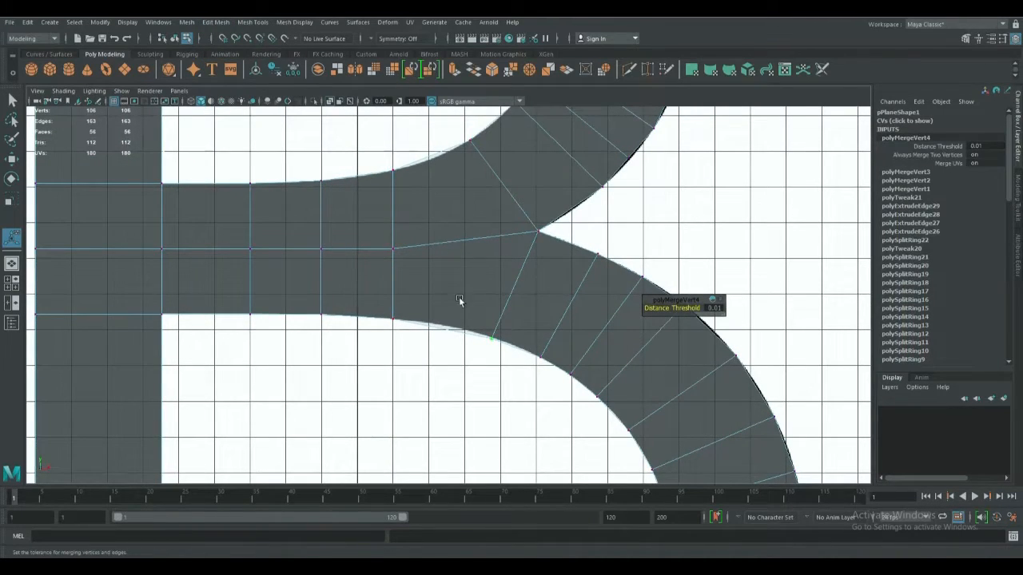
Insert an edge loop midway across the bar's last section before the notch and raise its upper vertex onto the outline
{"action": "left_click", "coordinate": [252, 23]}
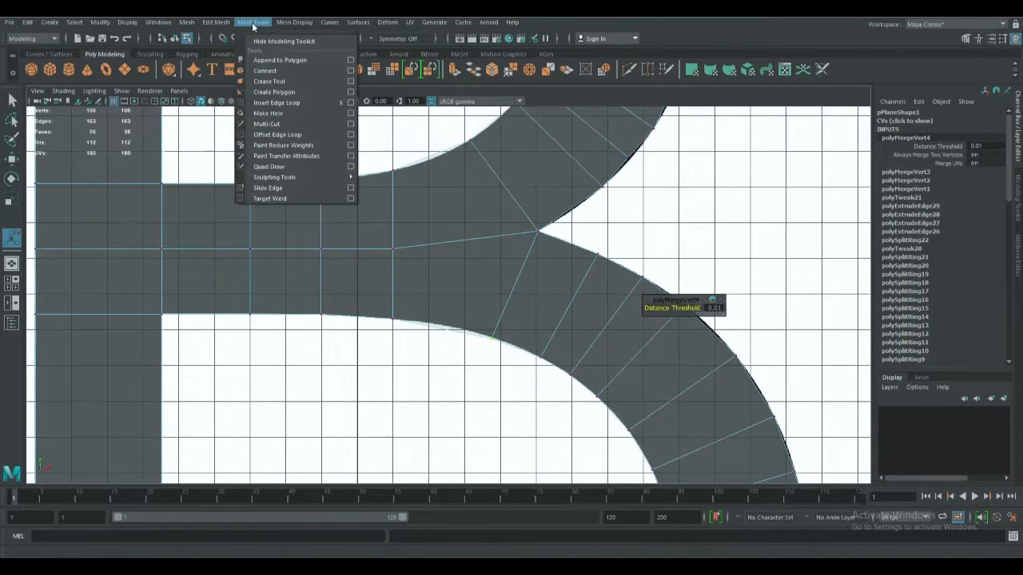
{"action": "left_click", "coordinate": [275, 102]}
{"action": "left_click", "coordinate": [466, 242]}
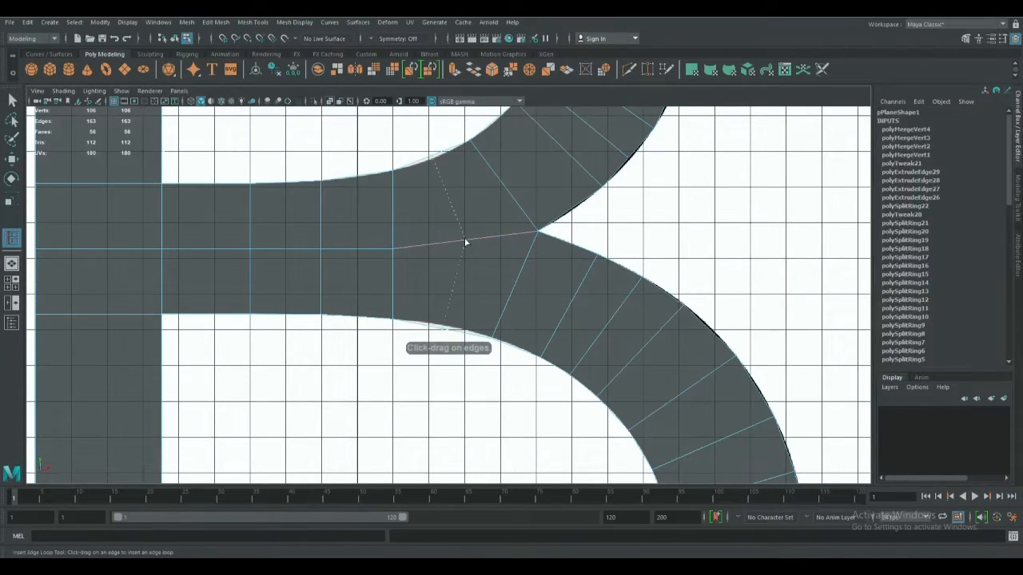
{"action": "right_click_drag", "start_coordinate": [433, 158], "coordinate": [385, 153]}
{"action": "key", "text": "w"}
{"action": "left_click", "coordinate": [432, 158]}
{"action": "left_click_drag", "start_coordinate": [435, 144], "coordinate": [432, 124]}
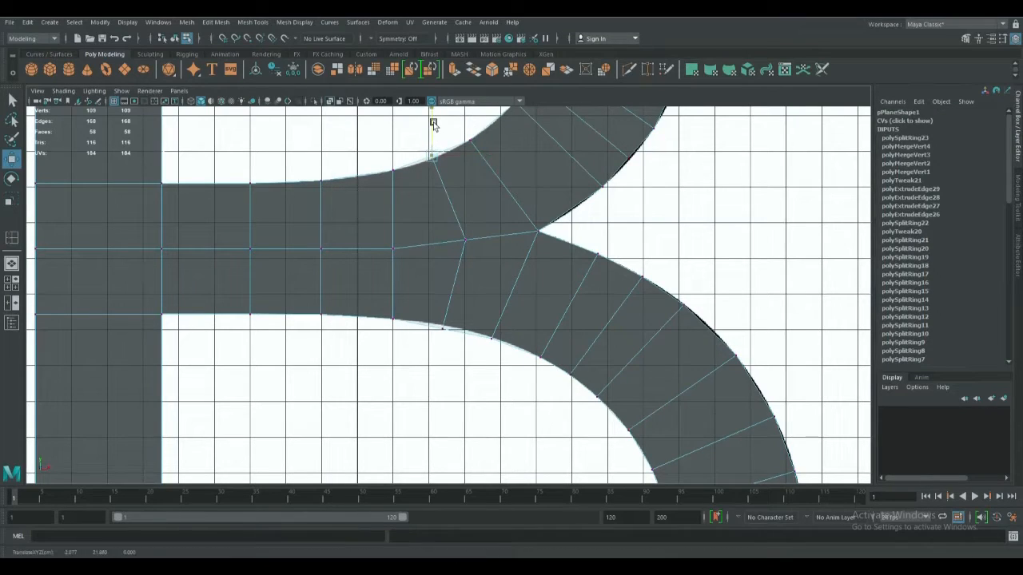
Fit the new loop's lower vertex and the lower bowl's inner corner vertex to the outline, and shift the loop's middle vertex toward the notch
{"action": "left_click", "coordinate": [442, 328]}
{"action": "left_click_drag", "start_coordinate": [439, 277], "coordinate": [442, 276]}
{"action": "left_click_drag", "start_coordinate": [493, 324], "coordinate": [540, 339]}
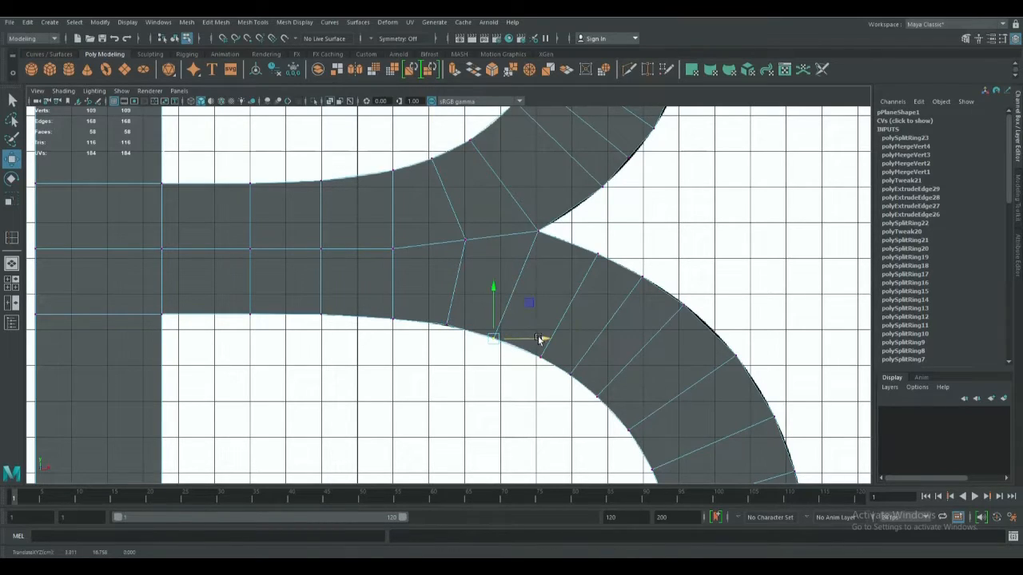
{"action": "left_click", "coordinate": [470, 246]}
{"action": "left_click_drag", "start_coordinate": [512, 242], "coordinate": [528, 244]}
{"action": "left_click", "coordinate": [682, 193]}
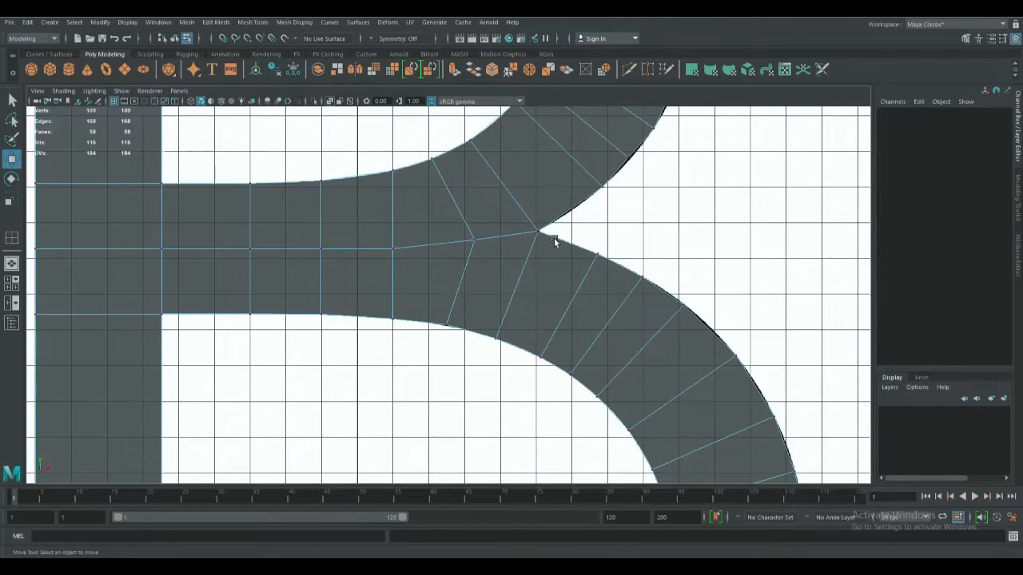
Select all faces of the letter B in the perspective view and extrude them forward with a local Z translation of about 7.7
{"action": "scroll", "coordinate": [552, 237], "scroll_direction": "down", "scroll_amount": 10}
{"action": "middle_click_drag", "start_coordinate": [536, 233], "coordinate": [532, 244], "text": "alt"}
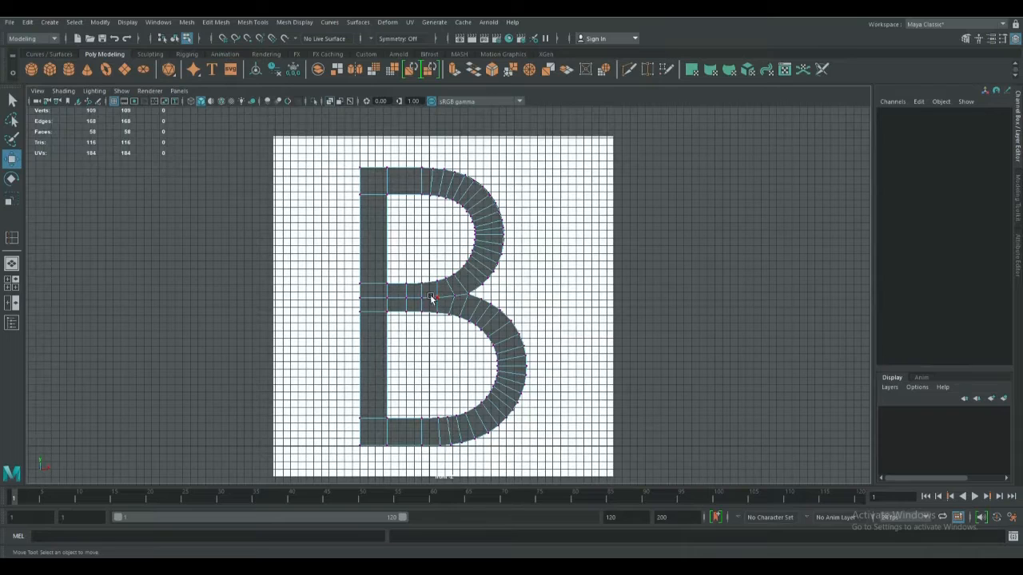
{"action": "key", "text": "space"}
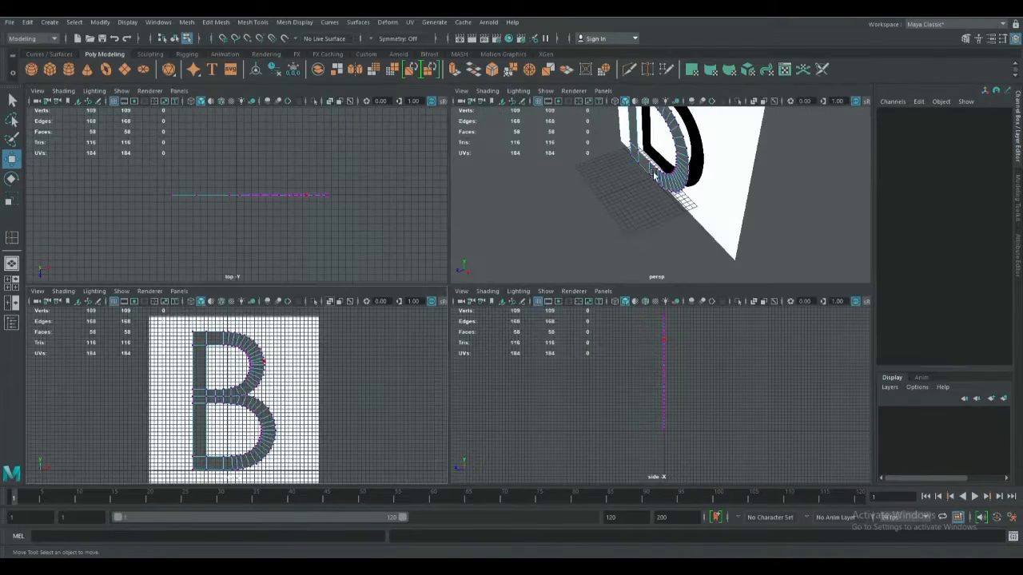
{"action": "key", "text": "space"}
{"action": "left_click_drag", "start_coordinate": [642, 167], "coordinate": [547, 252], "text": "alt"}
{"action": "right_click_drag", "start_coordinate": [498, 209], "coordinate": [498, 237]}
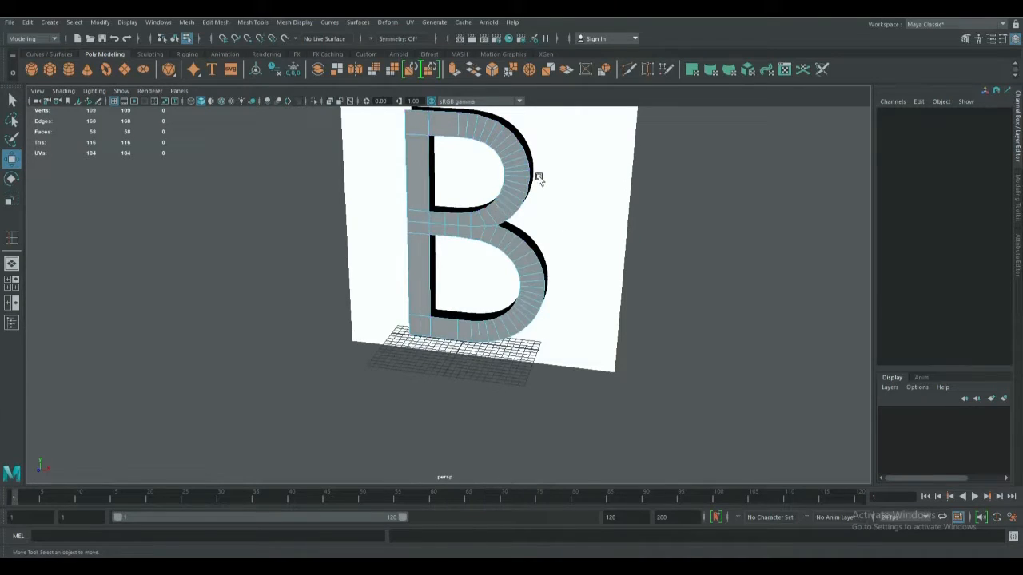
{"action": "scroll", "coordinate": [539, 175], "scroll_direction": "down", "scroll_amount": 3}
{"action": "left_click_drag", "start_coordinate": [441, 260], "coordinate": [374, 351]}
{"action": "left_click_drag", "start_coordinate": [503, 289], "coordinate": [440, 296], "text": "alt"}
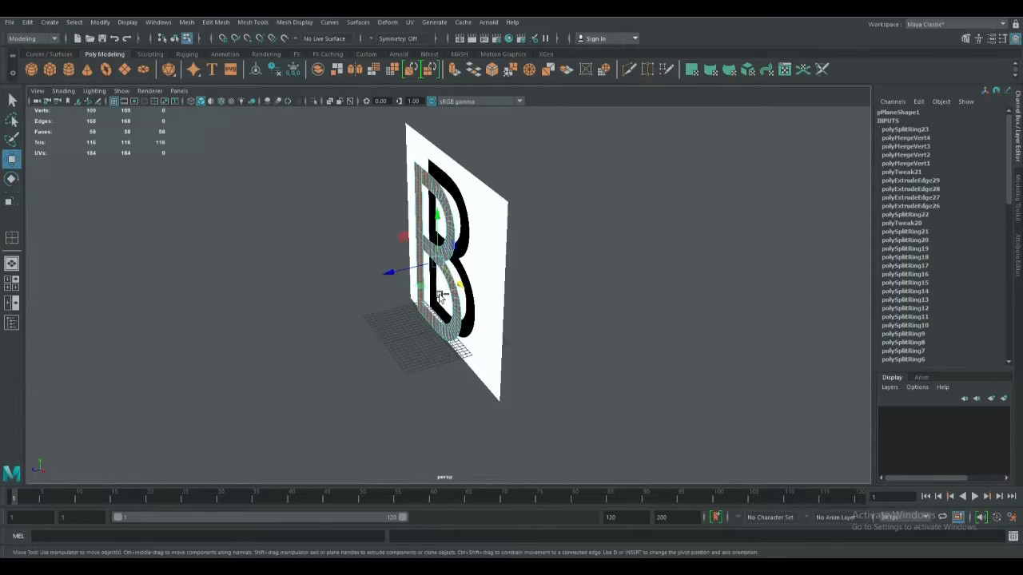
{"action": "key", "text": "ctrl+e"}
{"action": "left_click_drag", "start_coordinate": [395, 316], "coordinate": [363, 332]}
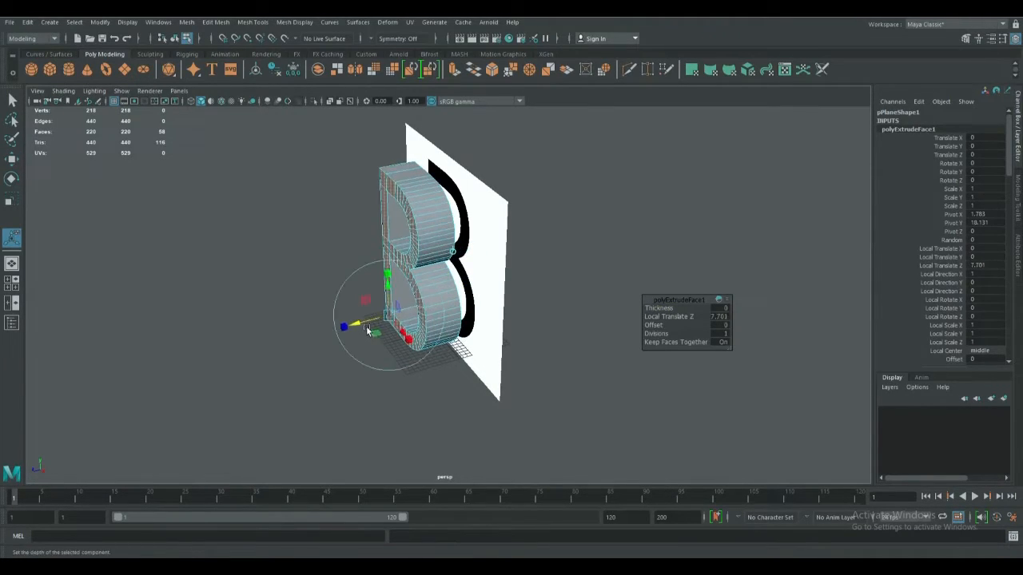
Return the letter to object mode, clear the selection and view the extruded B from an angle
{"action": "right_click_drag", "start_coordinate": [442, 223], "coordinate": [514, 200]}
{"action": "left_click", "coordinate": [515, 203]}
{"action": "left_click_drag", "start_coordinate": [473, 240], "coordinate": [538, 299], "text": "alt"}
{"action": "left_click", "coordinate": [512, 223]}
{"action": "key", "text": "w"}
{"action": "left_click", "coordinate": [626, 216]}
{"action": "right_click_drag", "start_coordinate": [539, 299], "coordinate": [633, 297], "text": "alt"}
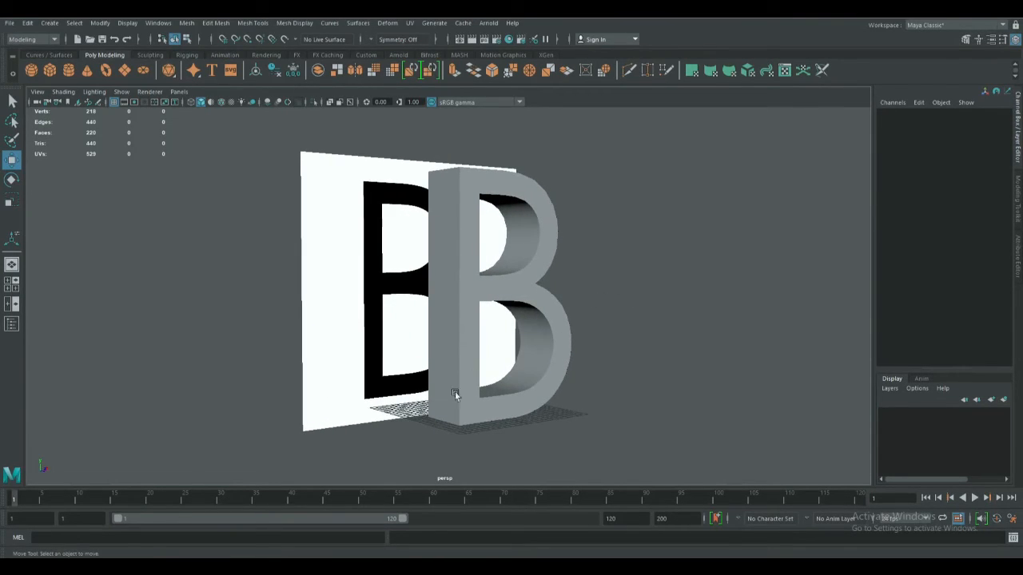